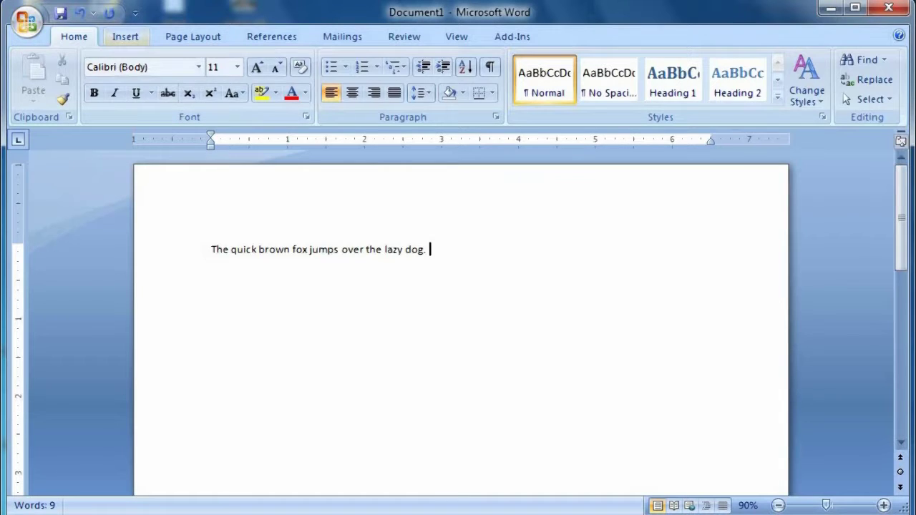
- Switch the ribbon to the Insert tab
{"action": "left_click", "coordinate": [125, 37]}
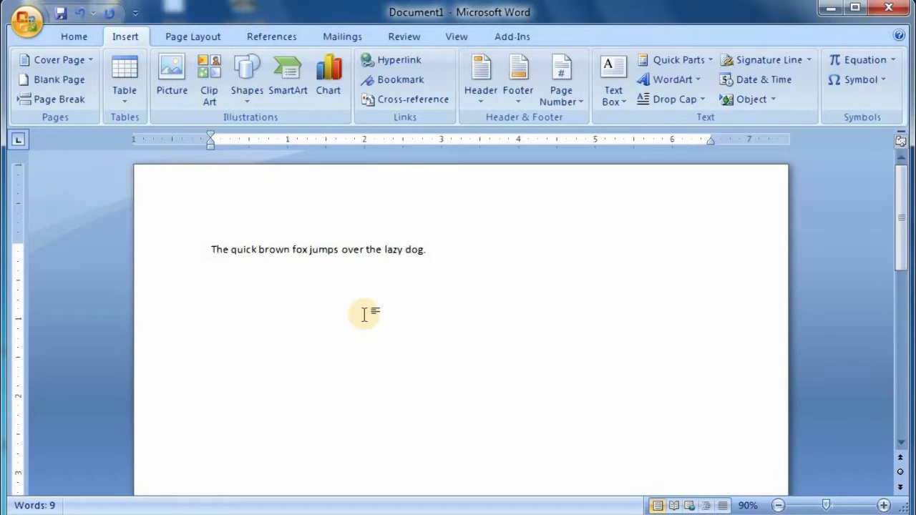
- Glance at the Shapes gallery without choosing a shape, then bring up the Clip Art task pane
{"action": "left_click", "coordinate": [246, 95]}
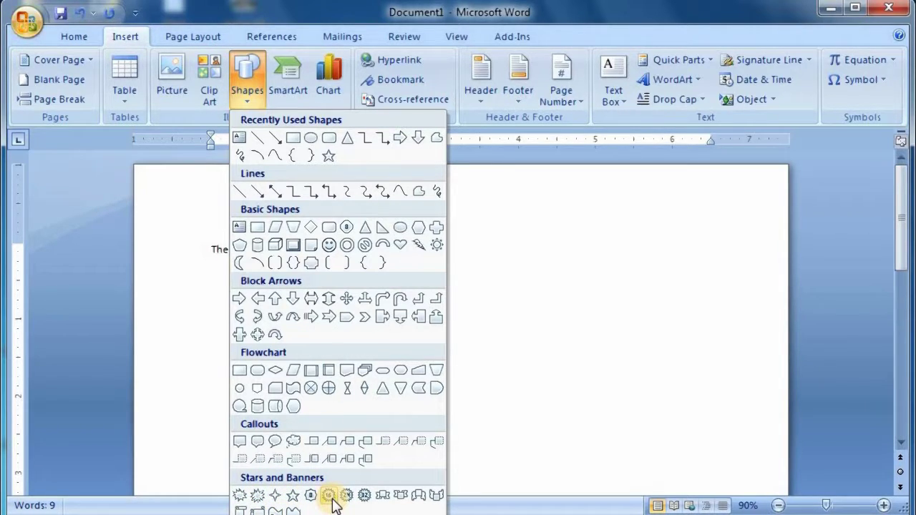
{"action": "left_click", "coordinate": [517, 368]}
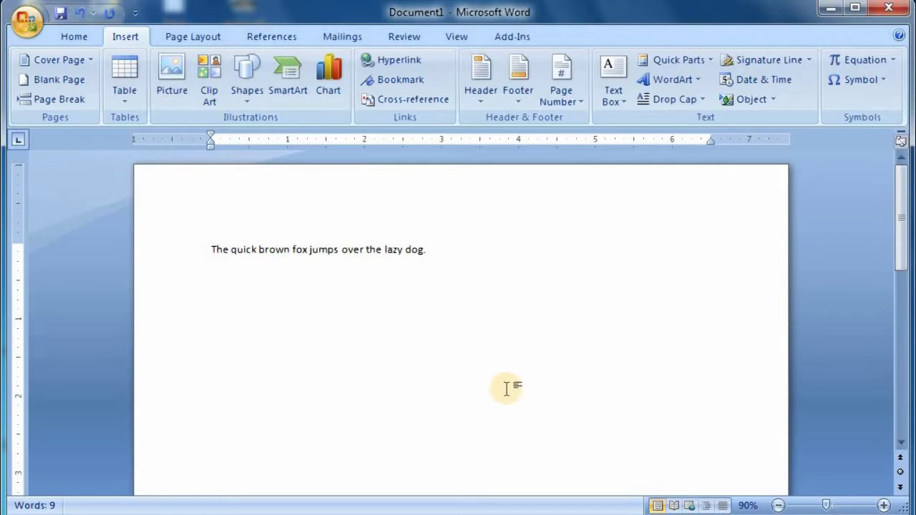
{"action": "left_click", "coordinate": [207, 71]}
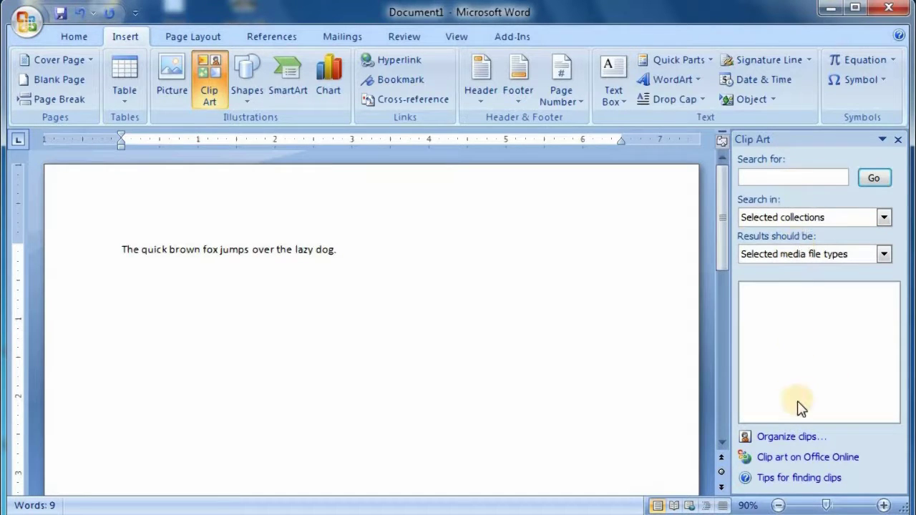
- Search clip art for 'banner' and insert the orange ribbon banner clip
{"action": "left_click", "coordinate": [870, 183]}
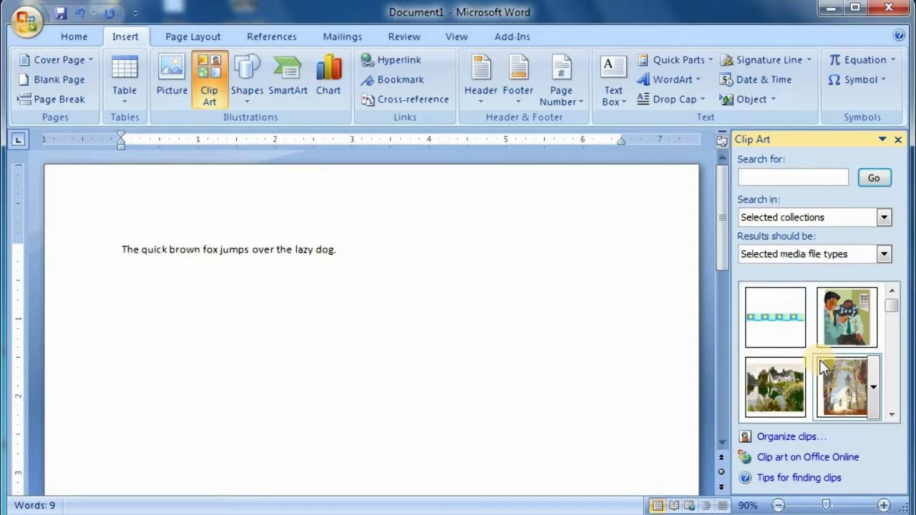
{"action": "left_click_drag", "start_coordinate": [892, 310], "coordinate": [864, 274]}
{"action": "left_click", "coordinate": [787, 177]}
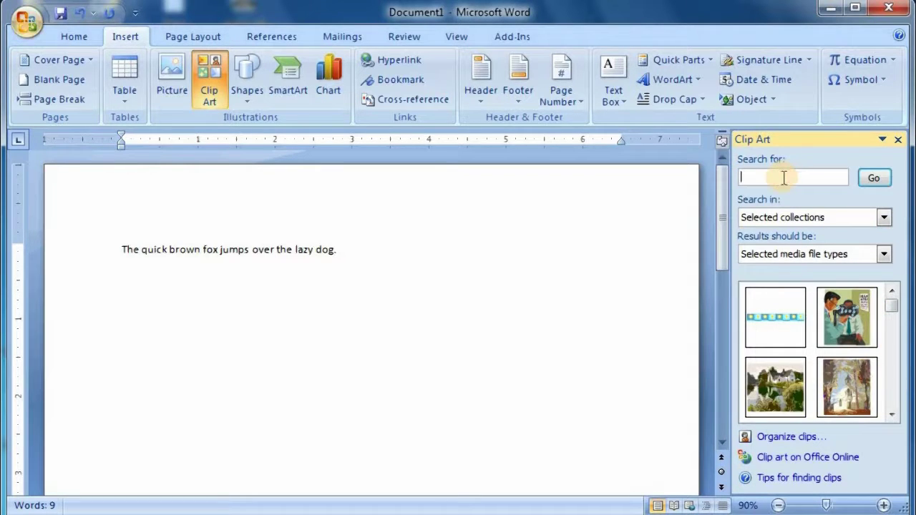
{"action": "type", "text": "banner"}
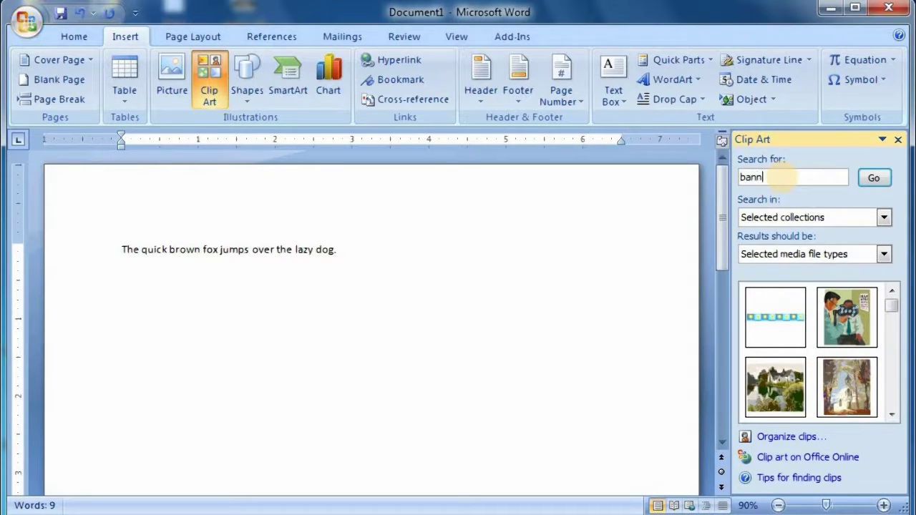
{"action": "left_click", "coordinate": [873, 177]}
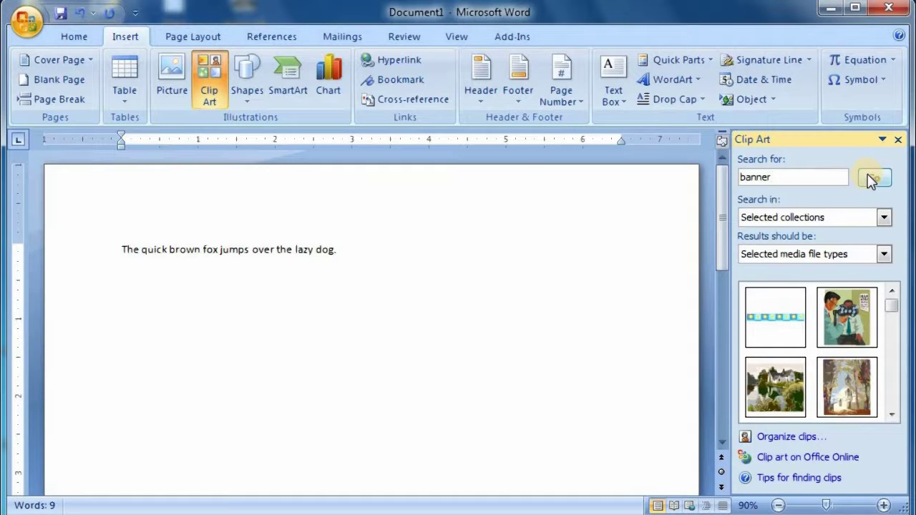
{"action": "mouse_move", "coordinate": [849, 322]}
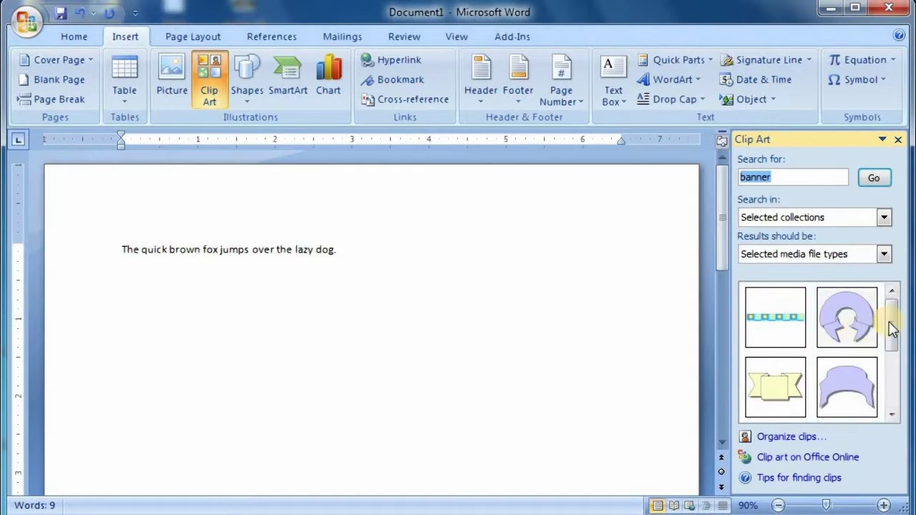
{"action": "left_click_drag", "start_coordinate": [890, 327], "coordinate": [892, 398]}
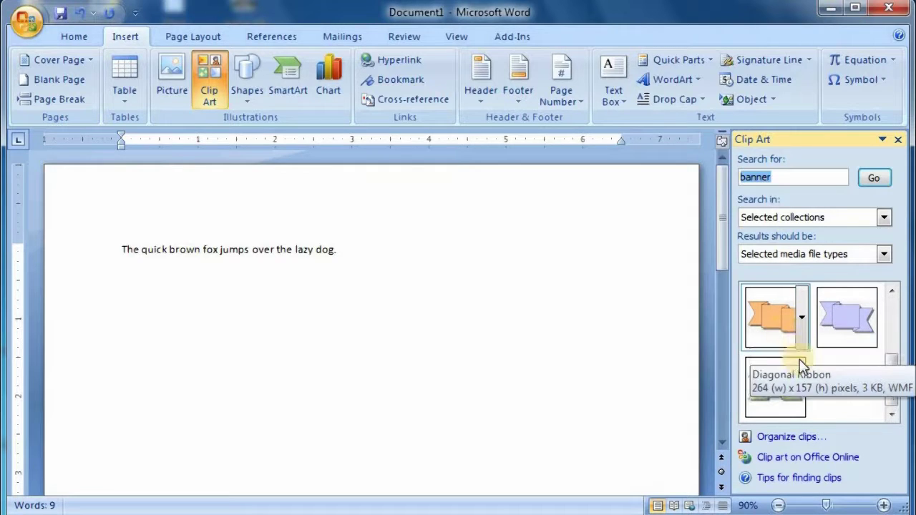
{"action": "left_click_drag", "start_coordinate": [887, 391], "coordinate": [858, 374]}
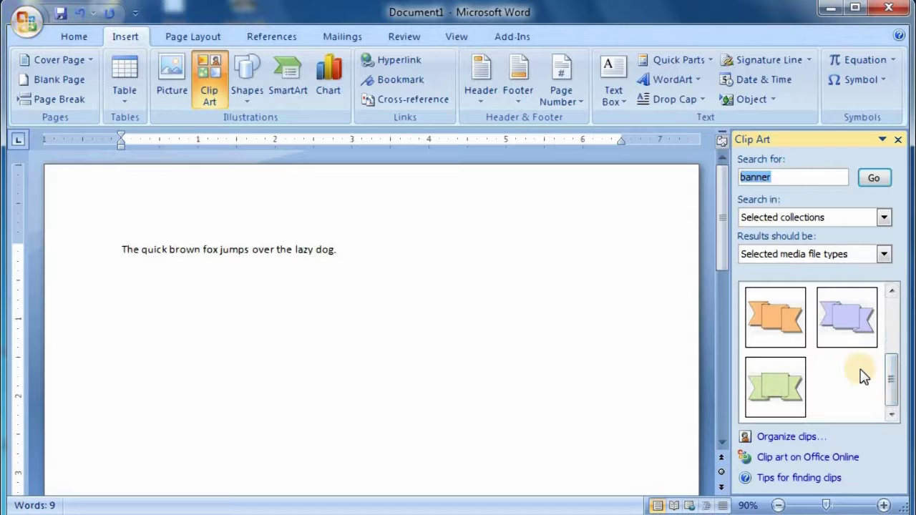
{"action": "left_click", "coordinate": [783, 329]}
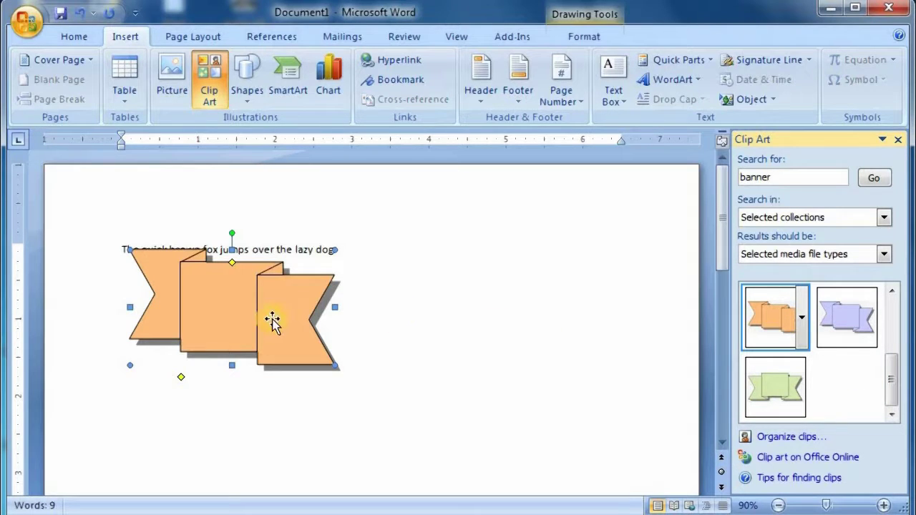
- Move the banner below the sentence and stretch it to about 1.03 by 4.95 inches
{"action": "left_click_drag", "start_coordinate": [266, 322], "coordinate": [345, 368]}
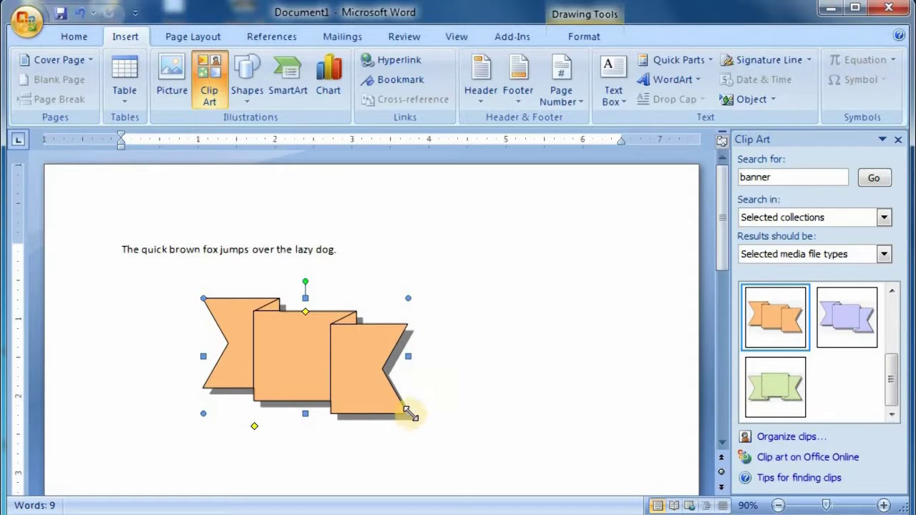
{"action": "left_click_drag", "start_coordinate": [407, 412], "coordinate": [529, 377]}
{"action": "left_click_drag", "start_coordinate": [530, 337], "coordinate": [583, 344]}
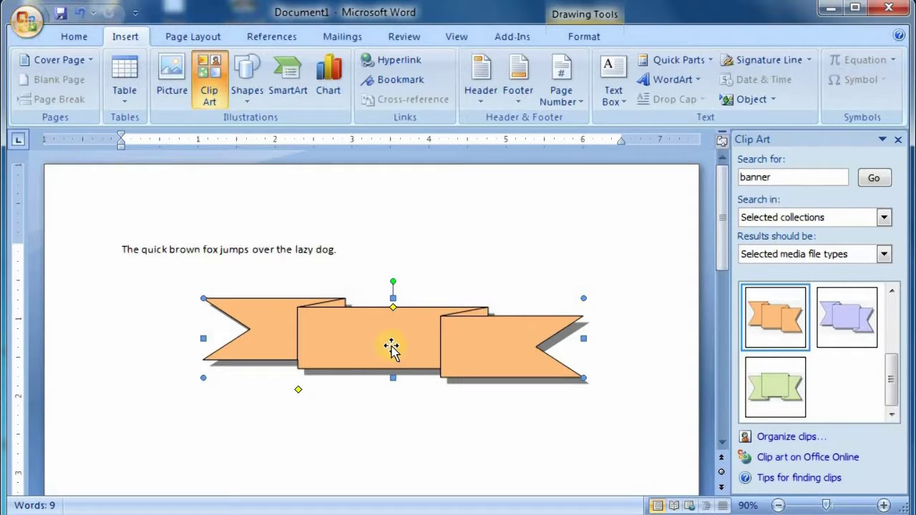
{"action": "left_click", "coordinate": [589, 40]}
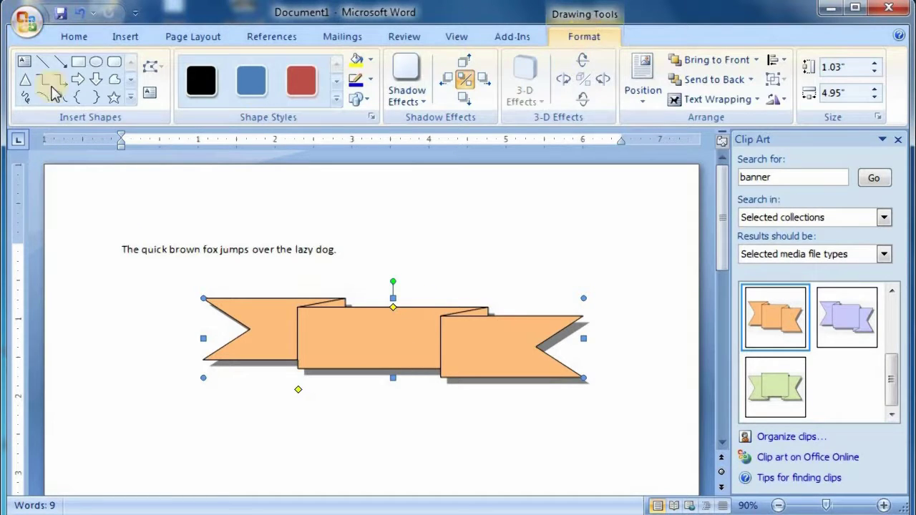
- Leave the outline weight unchanged and apply Nudge Shadow Right to the banner's shadow
{"action": "left_click", "coordinate": [201, 81]}
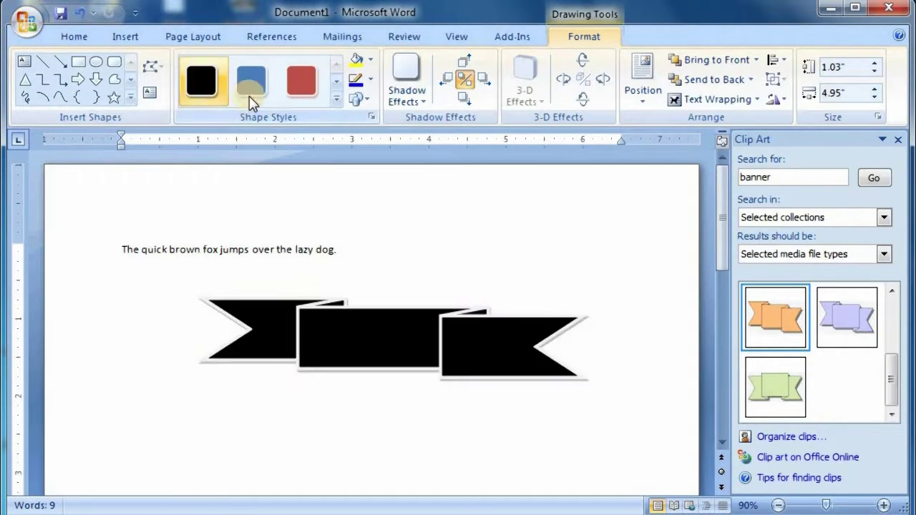
{"action": "left_click", "coordinate": [371, 80]}
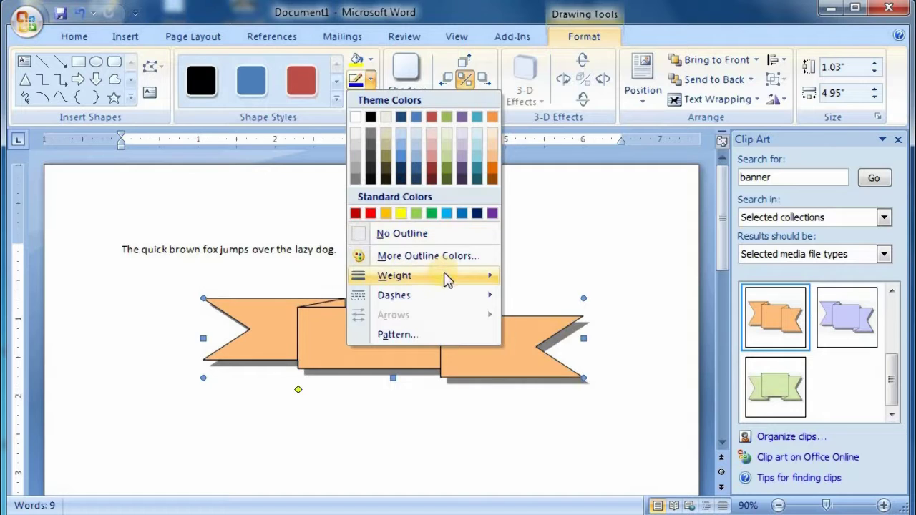
{"action": "mouse_move", "coordinate": [446, 275]}
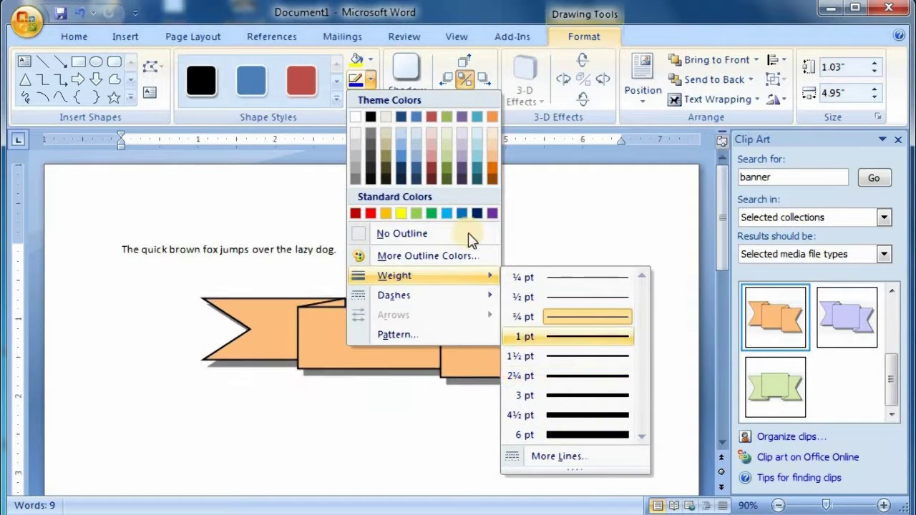
{"action": "left_click", "coordinate": [482, 78]}
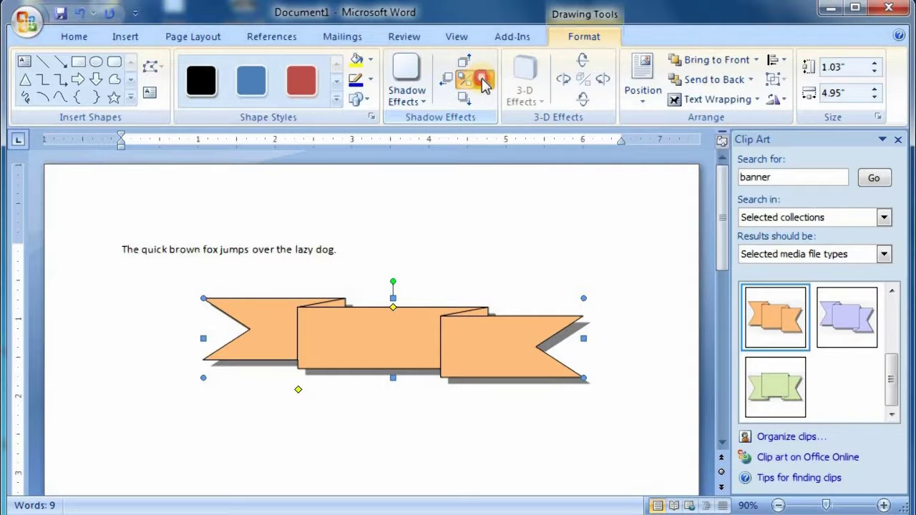
{"action": "left_click", "coordinate": [484, 81]}
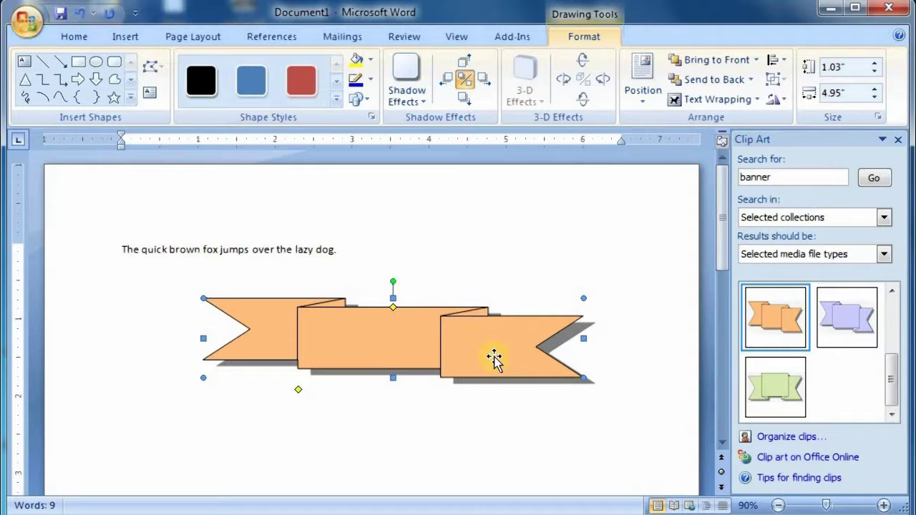
- Set top-centre text wrapping, then insert a second orange banner in front, overlapping the first's lower right
{"action": "left_click", "coordinate": [642, 90]}
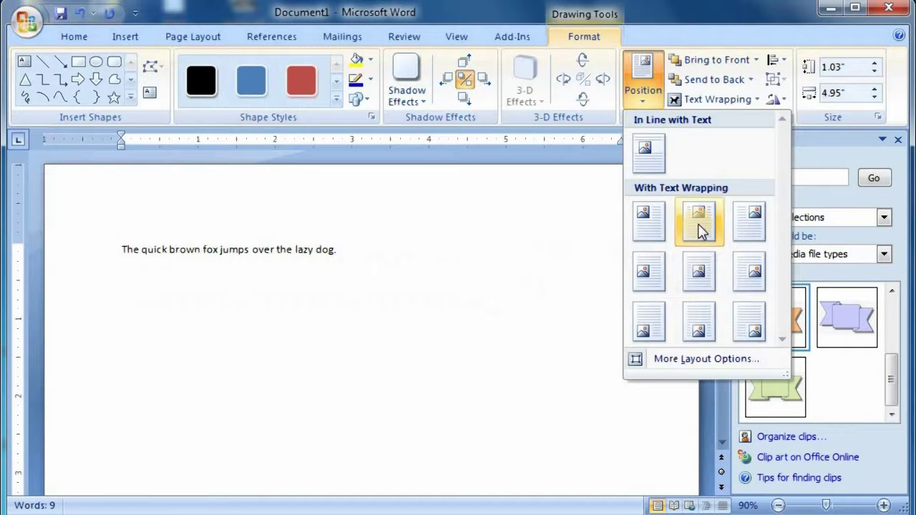
{"action": "left_click", "coordinate": [698, 229]}
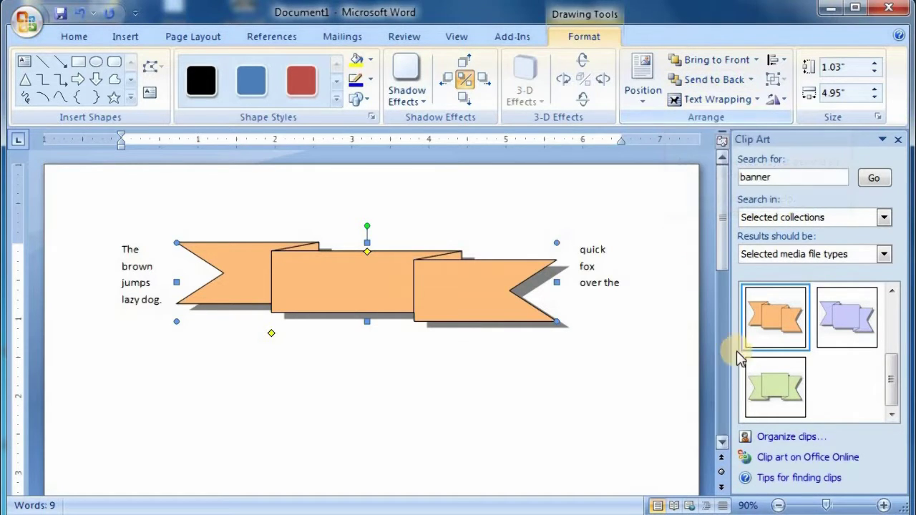
{"action": "left_click", "coordinate": [773, 314]}
{"action": "left_click_drag", "start_coordinate": [360, 382], "coordinate": [363, 289]}
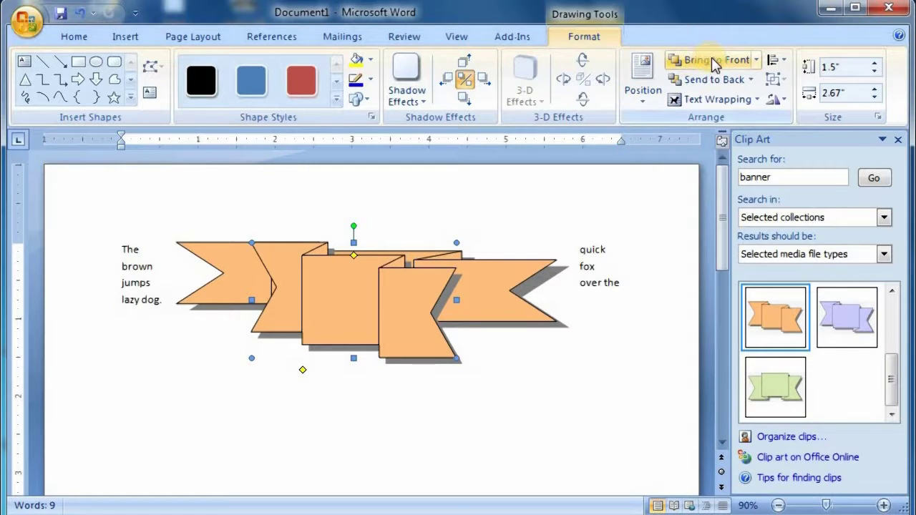
{"action": "left_click", "coordinate": [714, 79]}
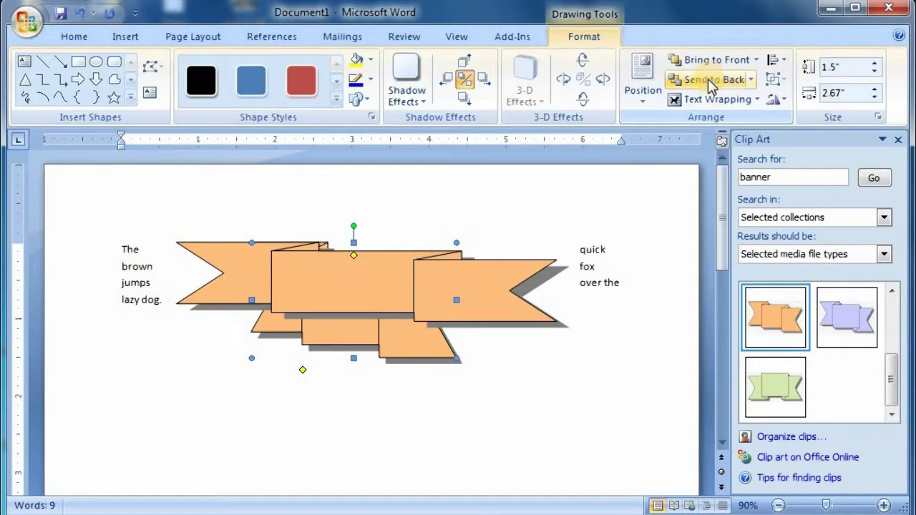
{"action": "left_click", "coordinate": [712, 61]}
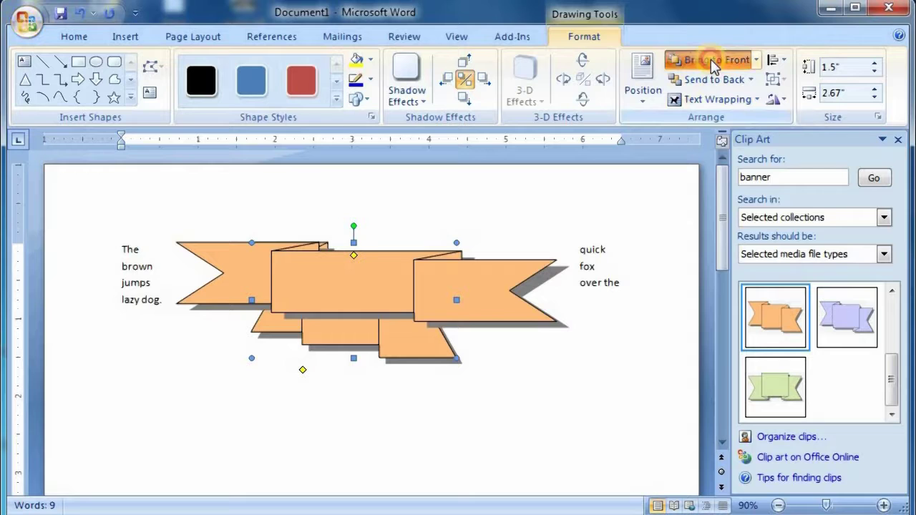
{"action": "left_click_drag", "start_coordinate": [372, 309], "coordinate": [400, 357]}
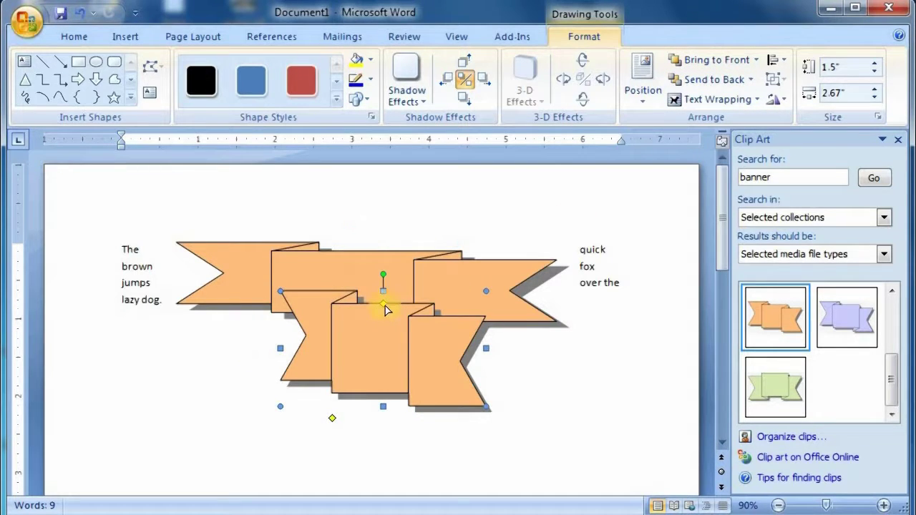
{"action": "left_click_drag", "start_coordinate": [384, 309], "coordinate": [454, 394]}
- Add text to the lower banner so it reads 'fsdfsdfsdf'
{"action": "right_click", "coordinate": [454, 396]}
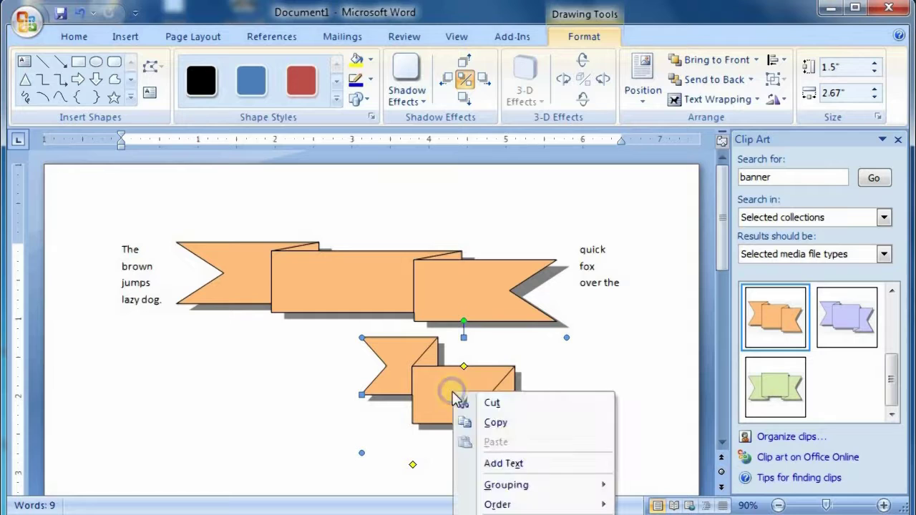
{"action": "left_click", "coordinate": [504, 463]}
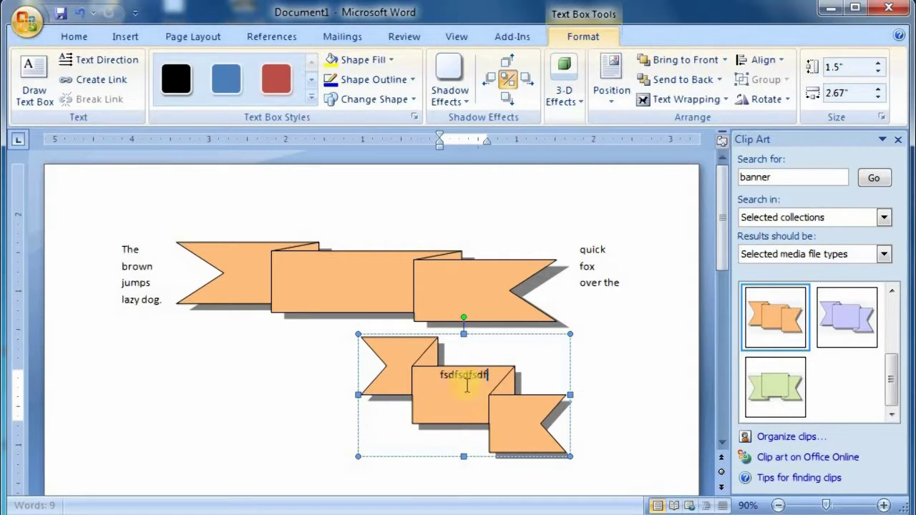
{"action": "key", "text": "Escape"}
{"action": "left_click", "coordinate": [437, 375]}
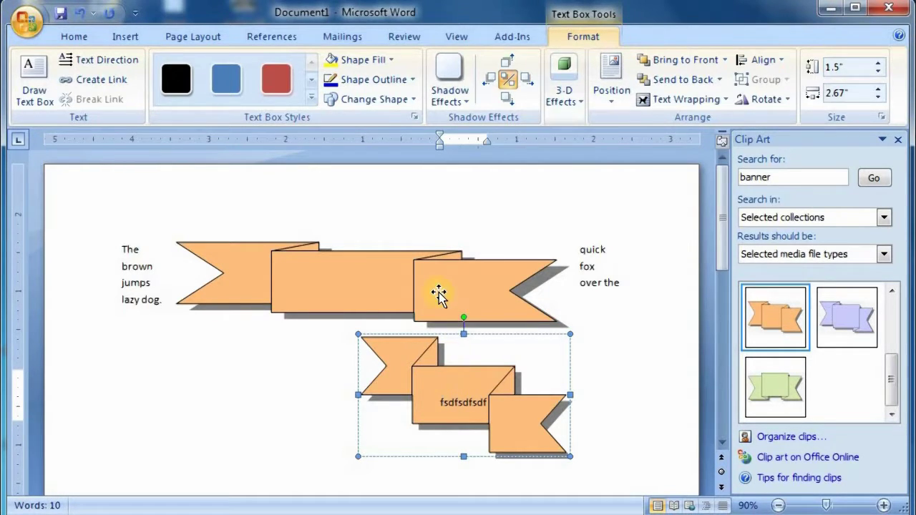
- Select the upper banner as a whole shape, nudging it slightly left and down
{"action": "left_click", "coordinate": [337, 281]}
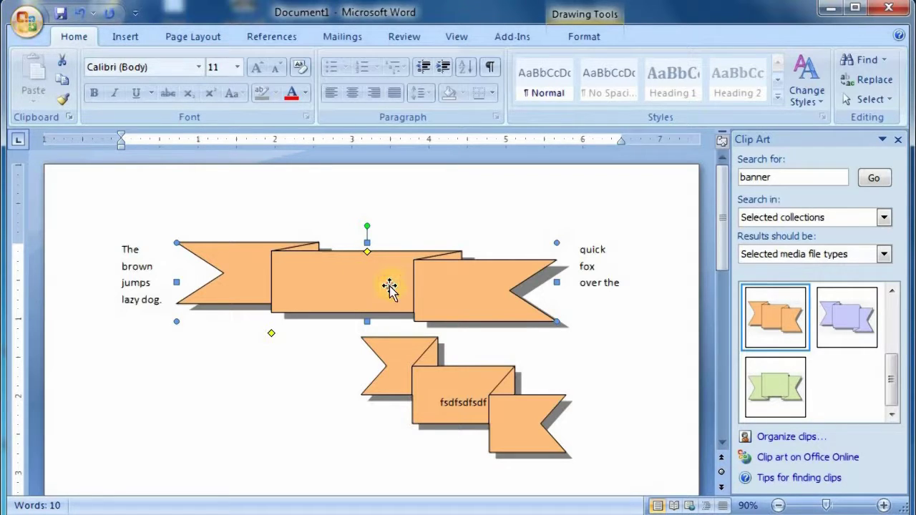
{"action": "mouse_move", "coordinate": [390, 287]}
{"action": "left_mouse_down"}
{"action": "mouse_move", "coordinate": [364, 296]}
{"action": "mouse_move", "coordinate": [382, 289]}
{"action": "left_mouse_up"}
{"action": "right_click", "coordinate": [367, 288]}
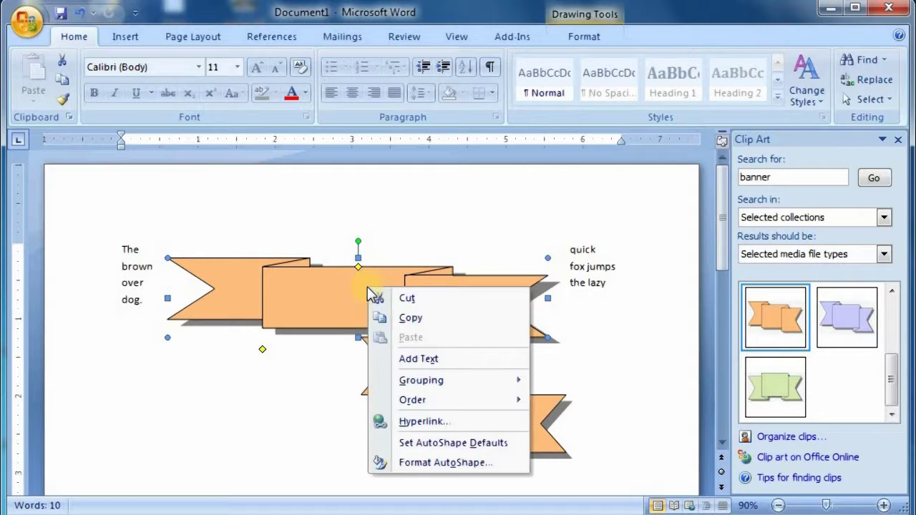
{"action": "left_click", "coordinate": [434, 362]}
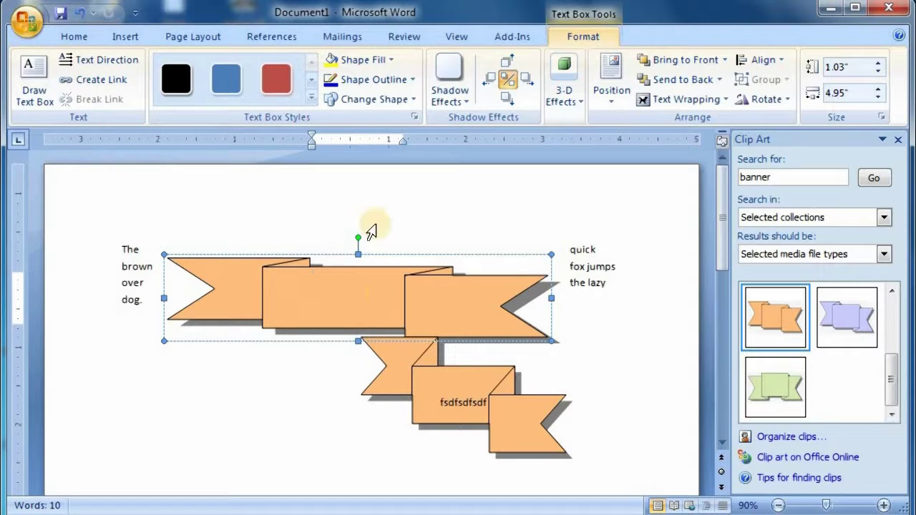
{"action": "left_click", "coordinate": [361, 228]}
{"action": "left_click", "coordinate": [353, 300]}
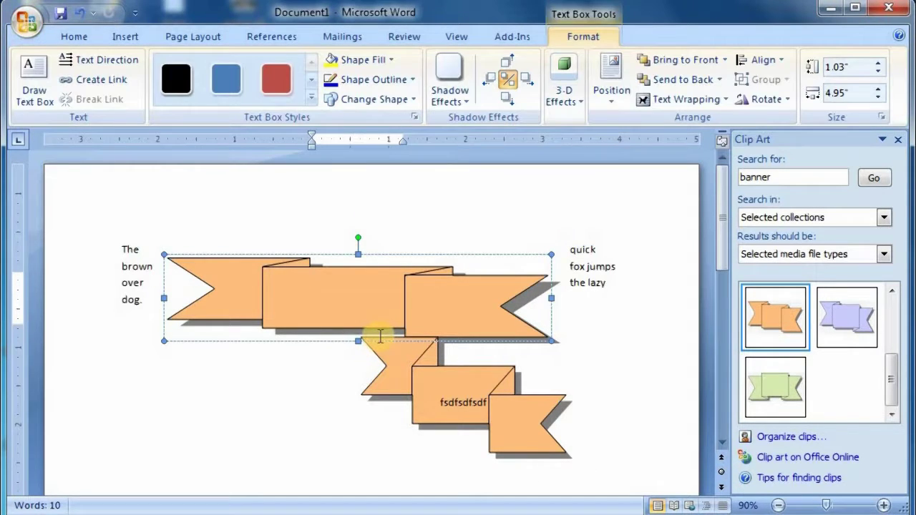
{"action": "left_click", "coordinate": [364, 304]}
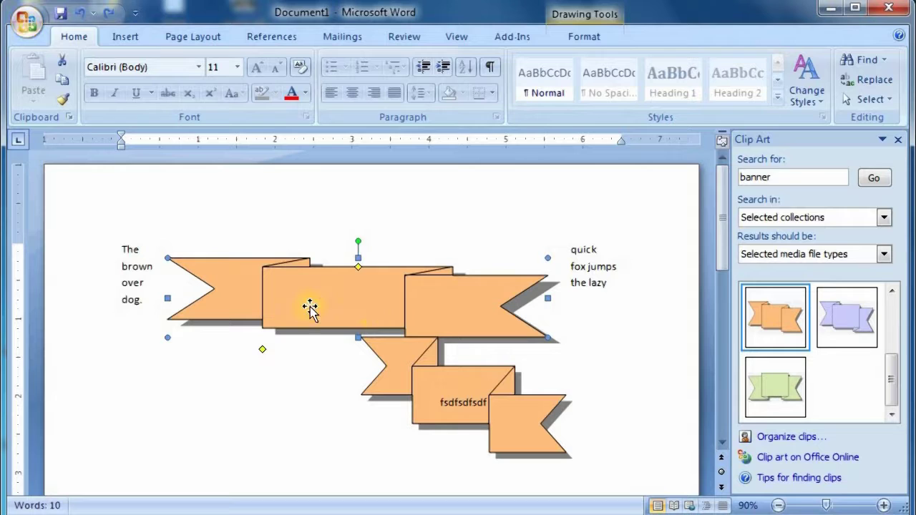
- Lift the upper banner clear of the lower one and delete the 'banner' search term
{"action": "left_click", "coordinate": [583, 37]}
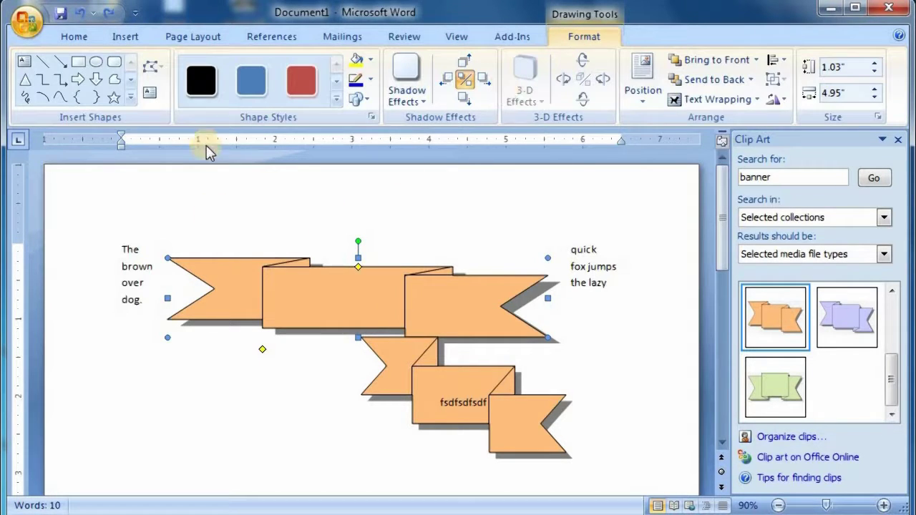
{"action": "left_click", "coordinate": [150, 94]}
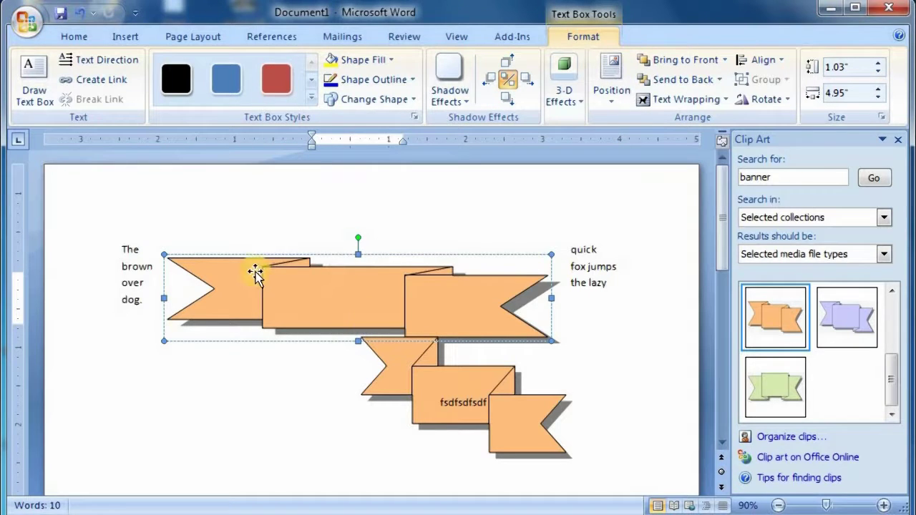
{"action": "key", "text": "Escape"}
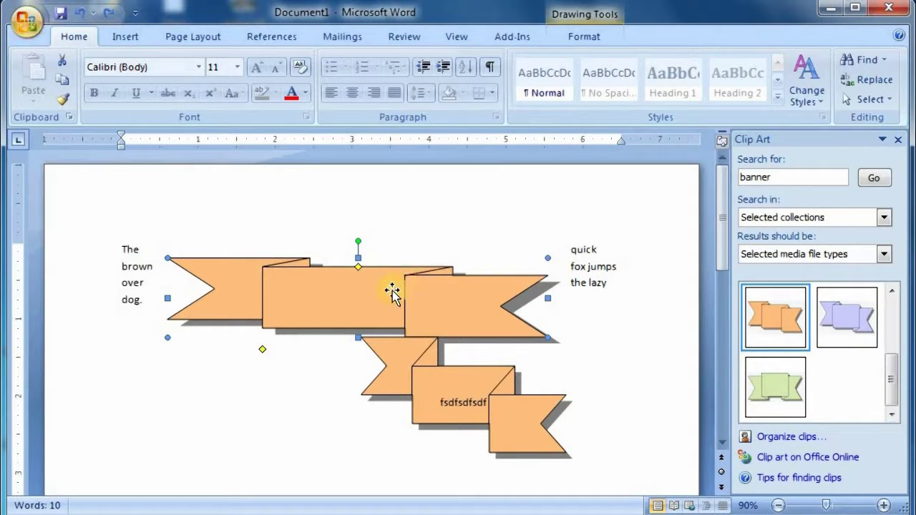
{"action": "left_click_drag", "start_coordinate": [413, 306], "coordinate": [418, 279]}
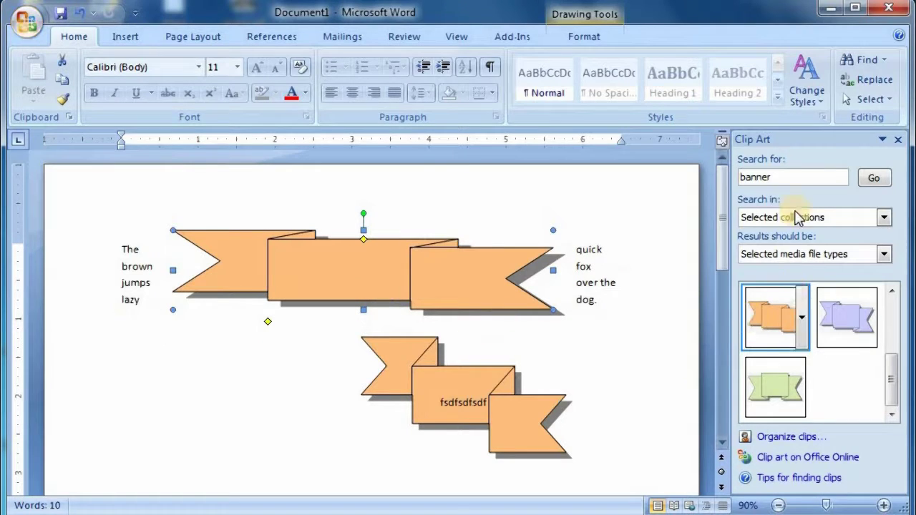
{"action": "double_click", "coordinate": [769, 178]}
{"action": "key", "text": "BackSpace"}
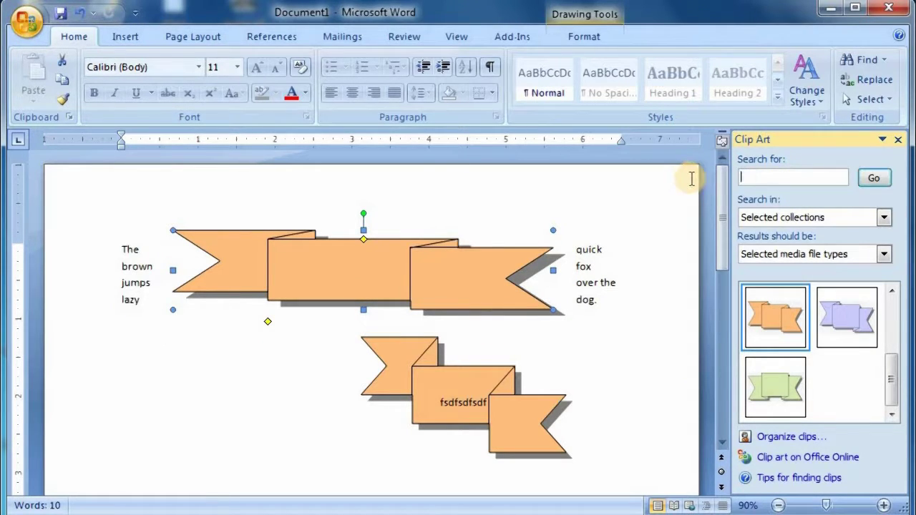
- Run an empty clip art search and insert the gear, cow, Eiffel Tower and tractor clips
{"action": "left_click", "coordinate": [873, 178]}
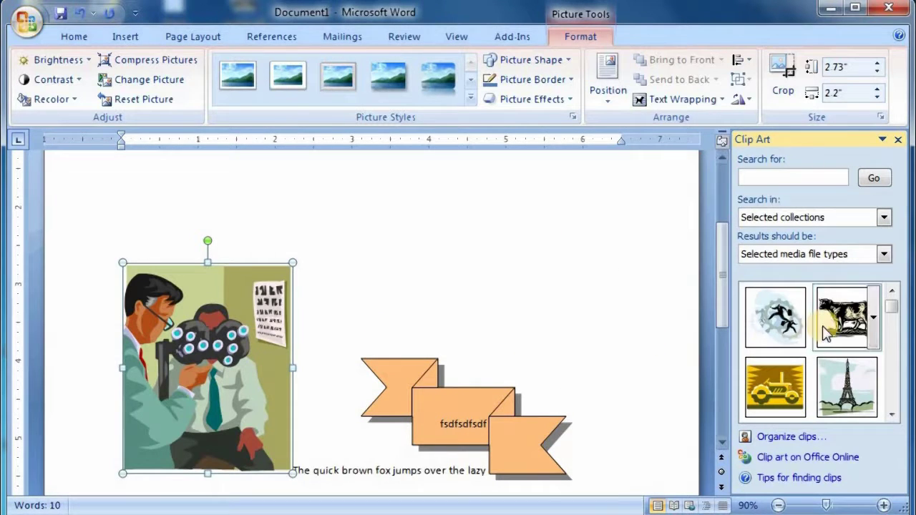
{"action": "left_click", "coordinate": [784, 325]}
{"action": "left_click", "coordinate": [840, 322]}
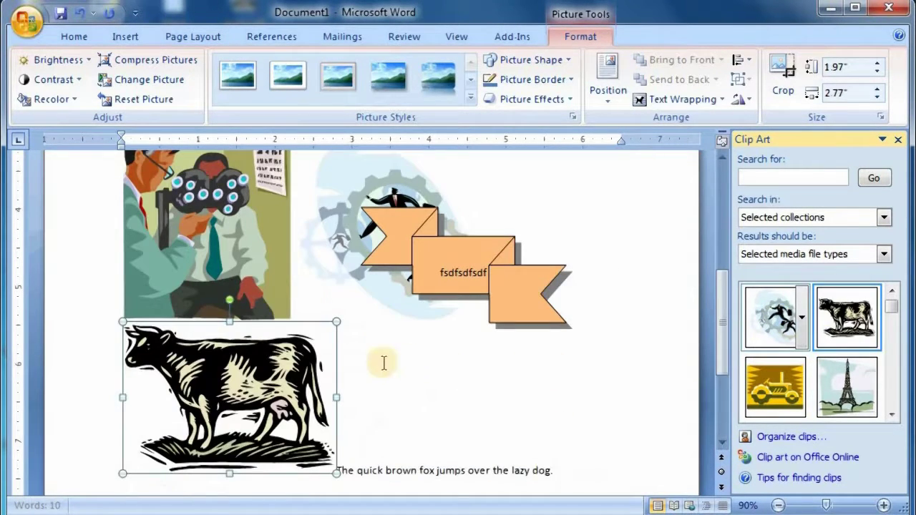
{"action": "left_click", "coordinate": [834, 386]}
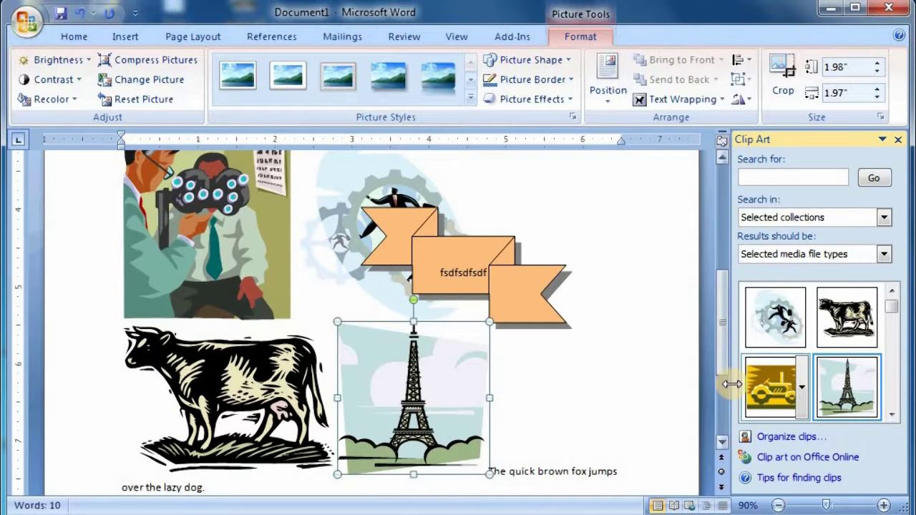
{"action": "left_click", "coordinate": [766, 390]}
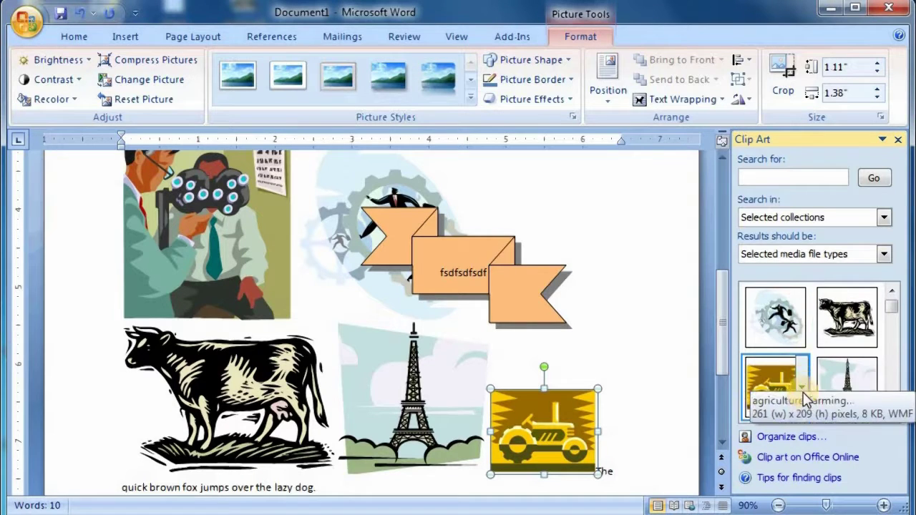
{"action": "left_click", "coordinate": [784, 436]}
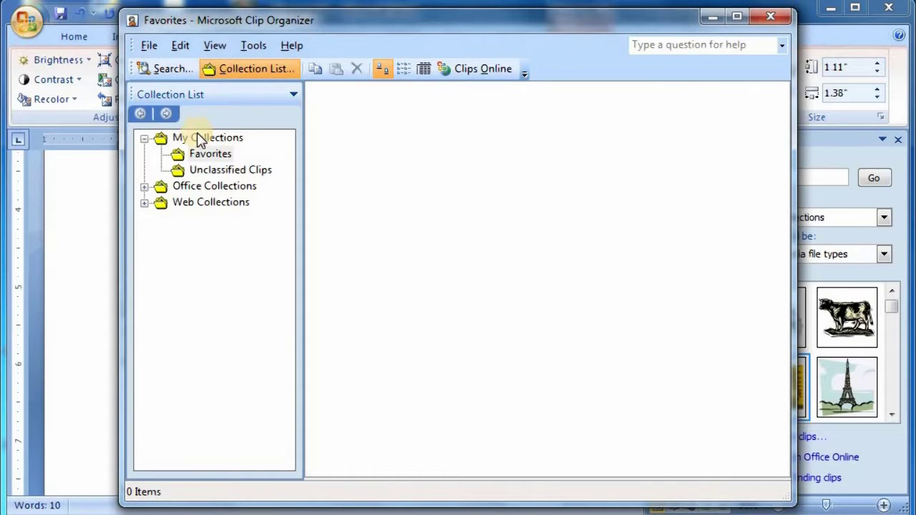
- Browse the Office Collections categories Arts, Animals, Agriculture and Business, then close Clip Organizer
{"action": "left_click", "coordinate": [216, 170]}
{"action": "left_click", "coordinate": [161, 186]}
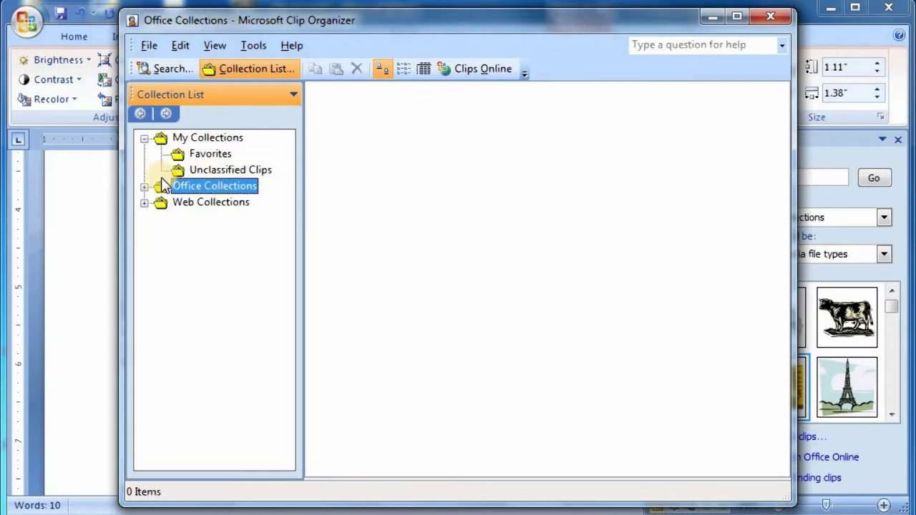
{"action": "left_click", "coordinate": [146, 186]}
{"action": "left_click", "coordinate": [199, 202]}
{"action": "left_click", "coordinate": [207, 186]}
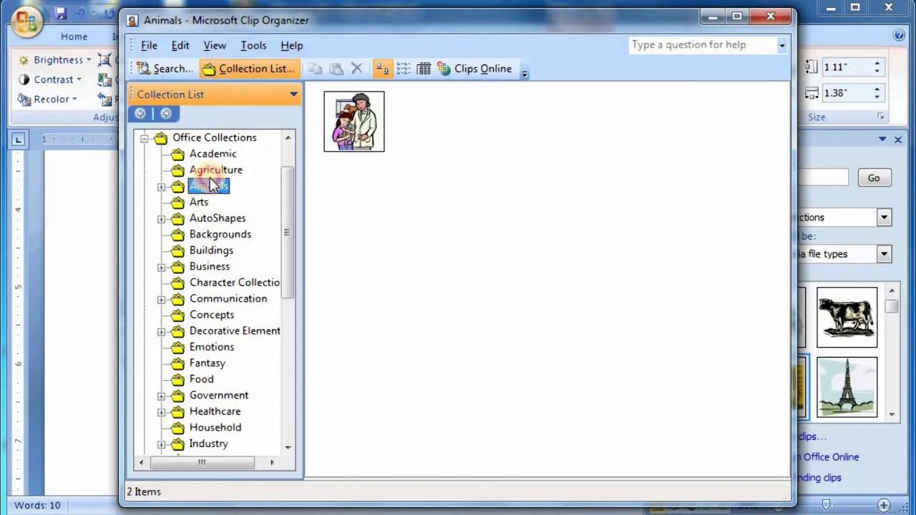
{"action": "left_click", "coordinate": [215, 170]}
{"action": "left_click", "coordinate": [209, 267]}
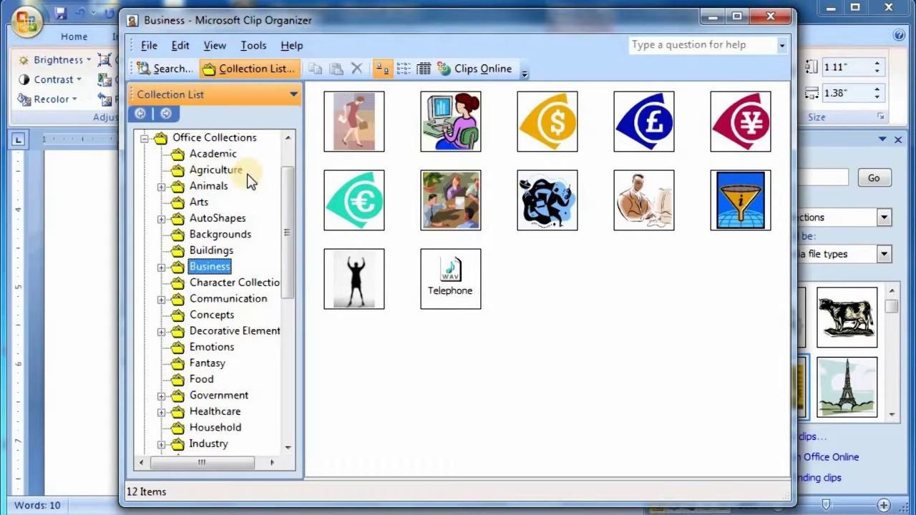
{"action": "left_click", "coordinate": [214, 170]}
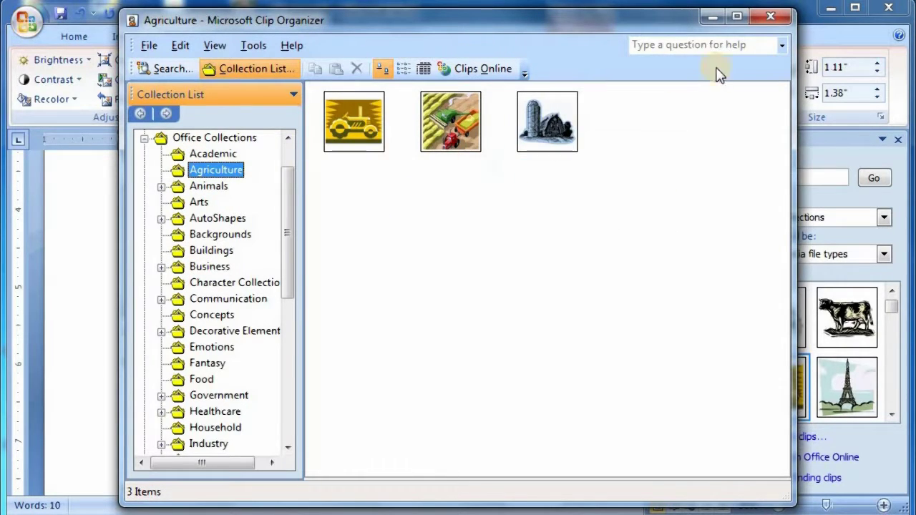
{"action": "left_click", "coordinate": [771, 16]}
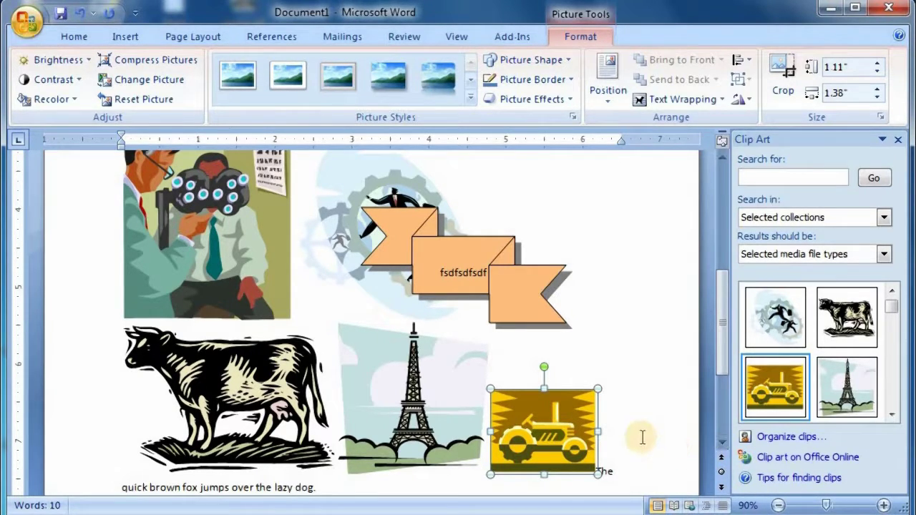
- Insert another cow, tractor and Eiffel Tower clip
{"action": "left_click", "coordinate": [839, 299]}
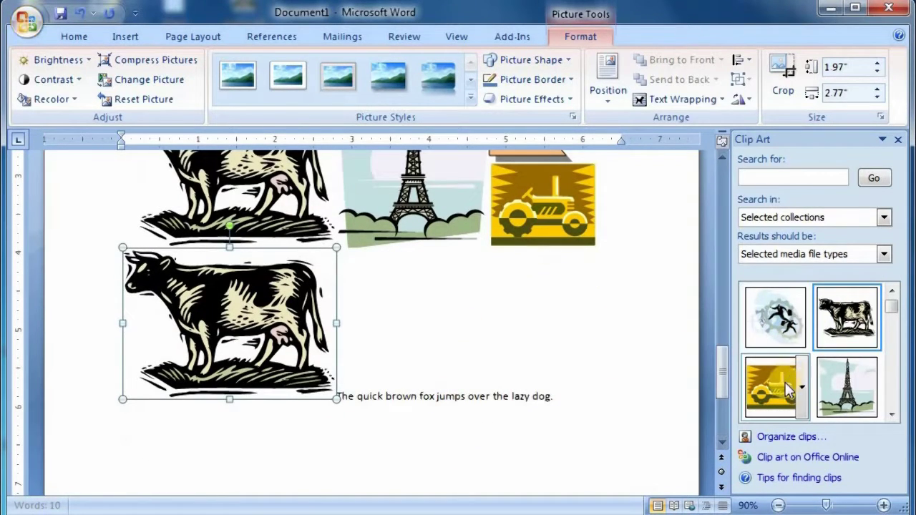
{"action": "left_click", "coordinate": [786, 386]}
{"action": "left_click", "coordinate": [834, 385]}
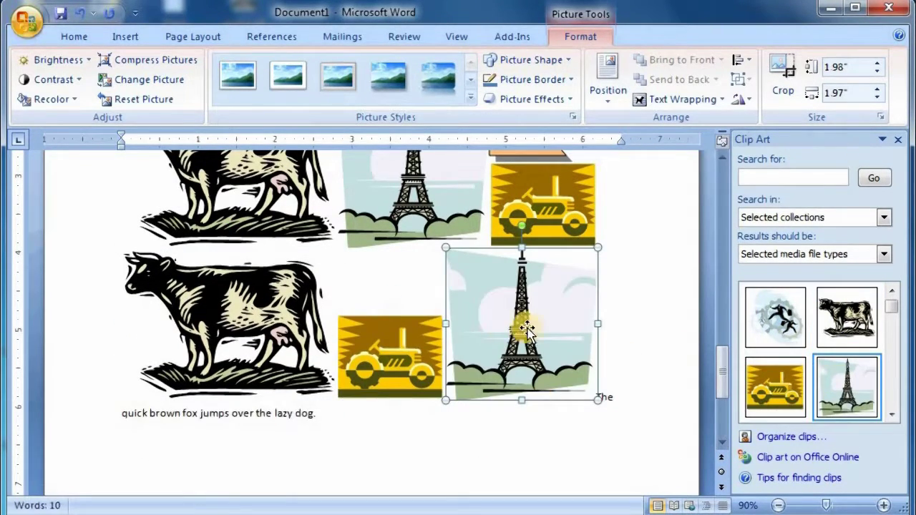
- Set the new Eiffel Tower picture's text wrapping to Behind Text
{"action": "left_click", "coordinate": [679, 99]}
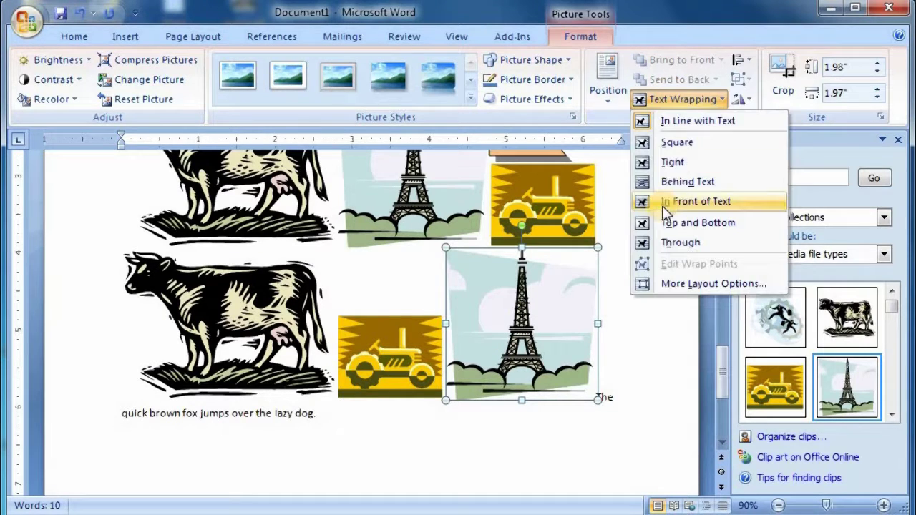
{"action": "left_click", "coordinate": [685, 184]}
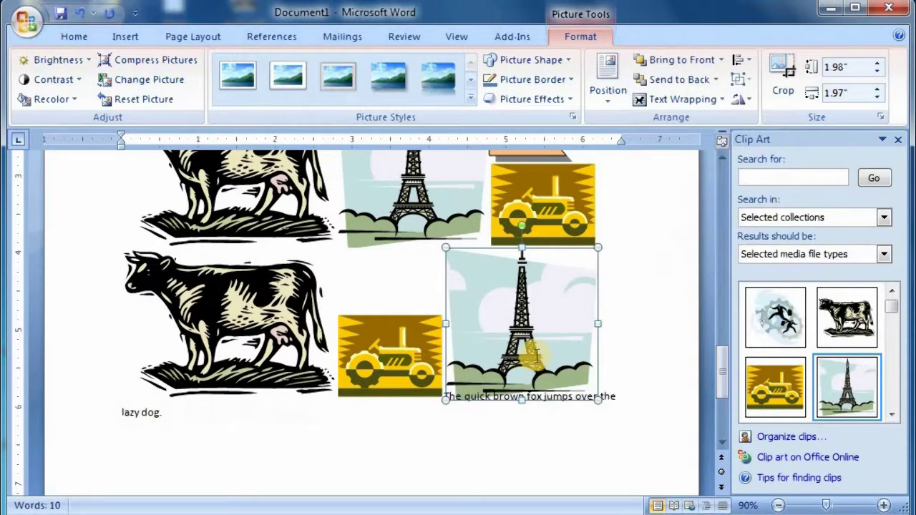
{"action": "left_click", "coordinate": [537, 396]}
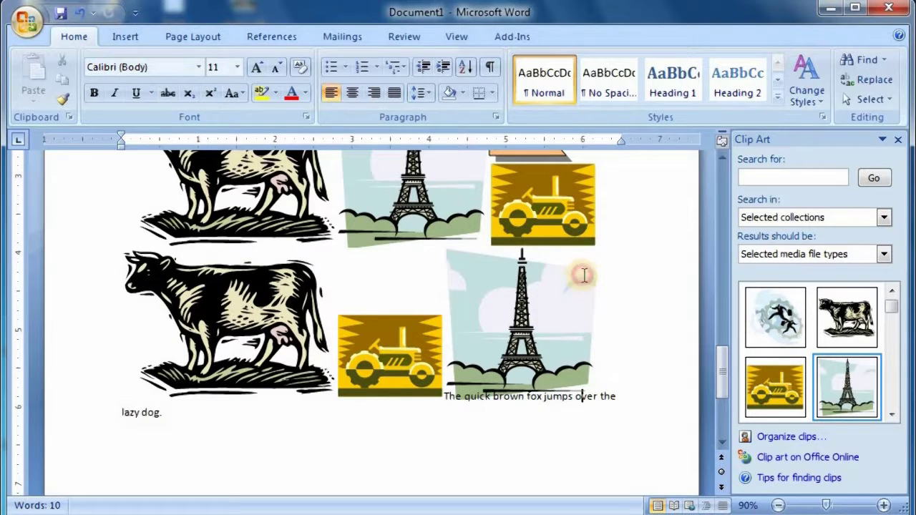
- Undo the clip art insertions and banner moves, then delete the leftover ribbon shape
{"action": "right_click", "coordinate": [471, 263]}
{"action": "key", "text": "Escape"}
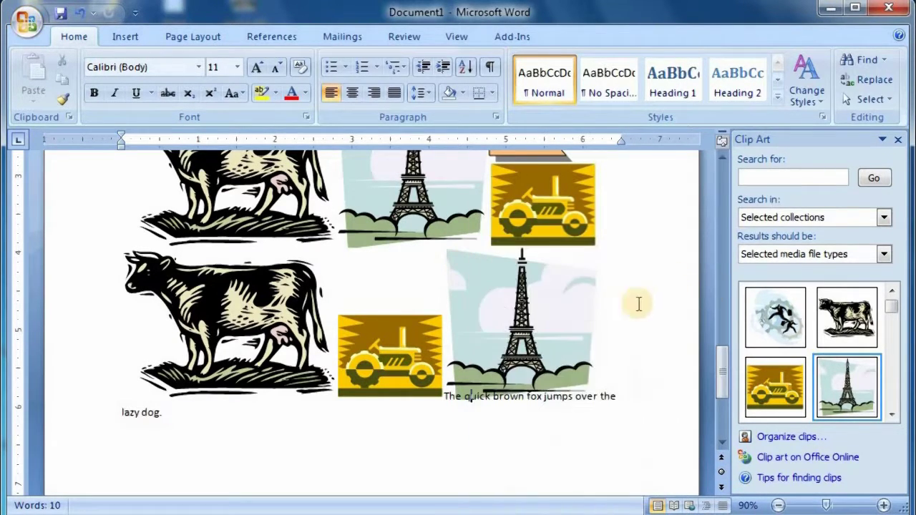
{"action": "key", "text": "ctrl+z"}
{"action": "key", "text": "ctrl+z"}
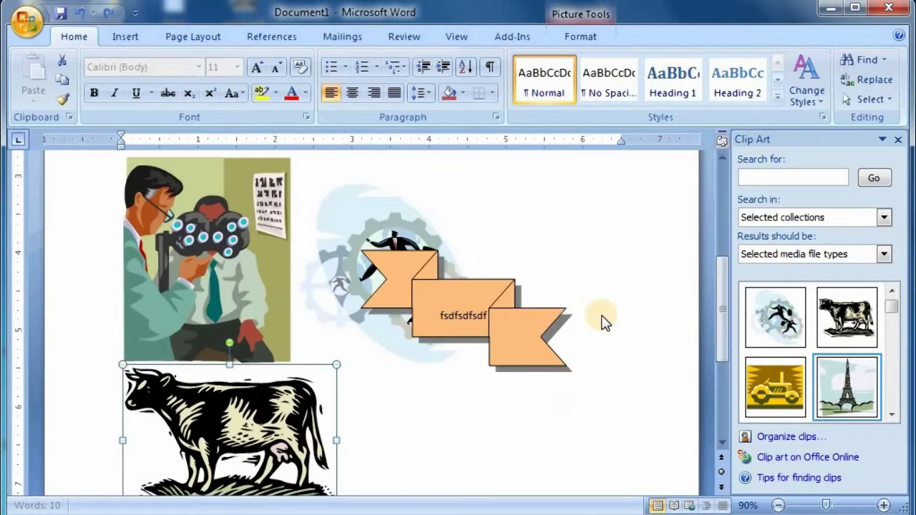
{"action": "key", "text": "ctrl+z"}
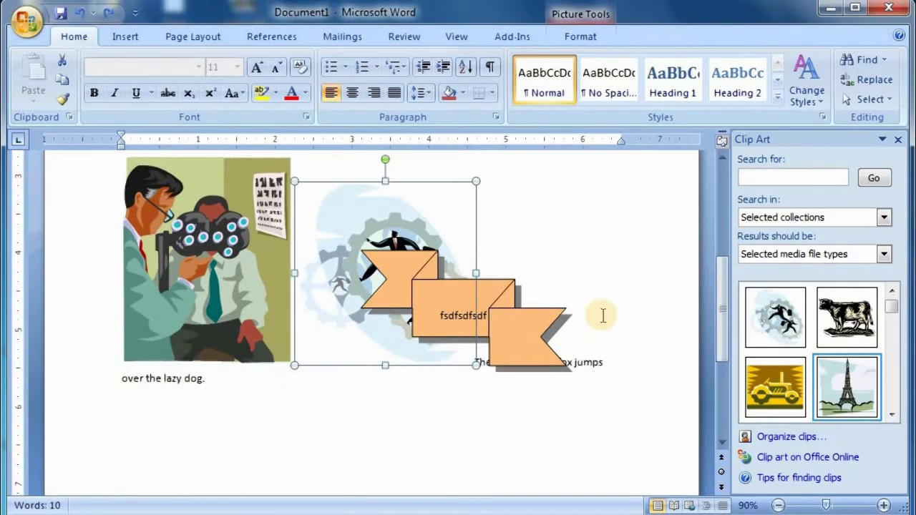
{"action": "key", "text": "ctrl+z"}
{"action": "key", "text": "ctrl+z"}
{"action": "key", "text": "ctrl+z"}
{"action": "key", "text": "ctrl+z"}
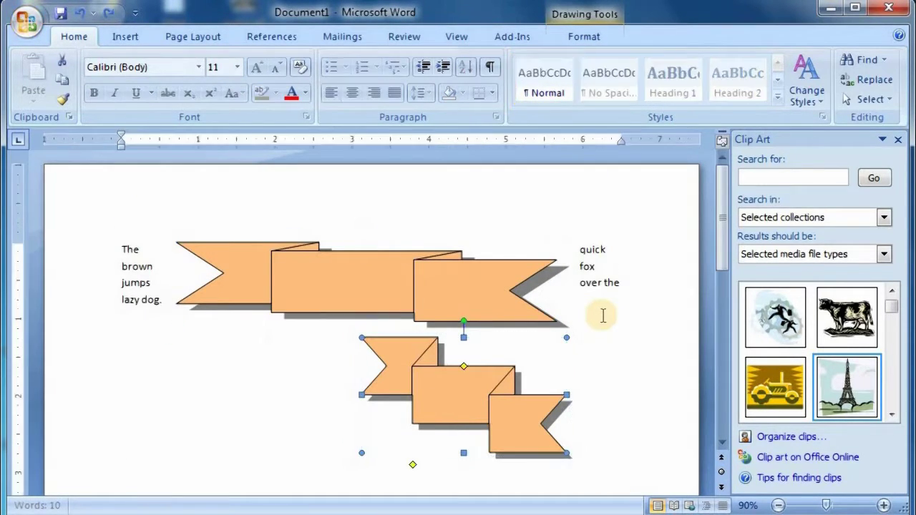
{"action": "key", "text": "ctrl+z"}
{"action": "key", "text": "ctrl+z"}
{"action": "key", "text": "ctrl+z"}
{"action": "key", "text": "ctrl+z"}
{"action": "key", "text": "ctrl+z"}
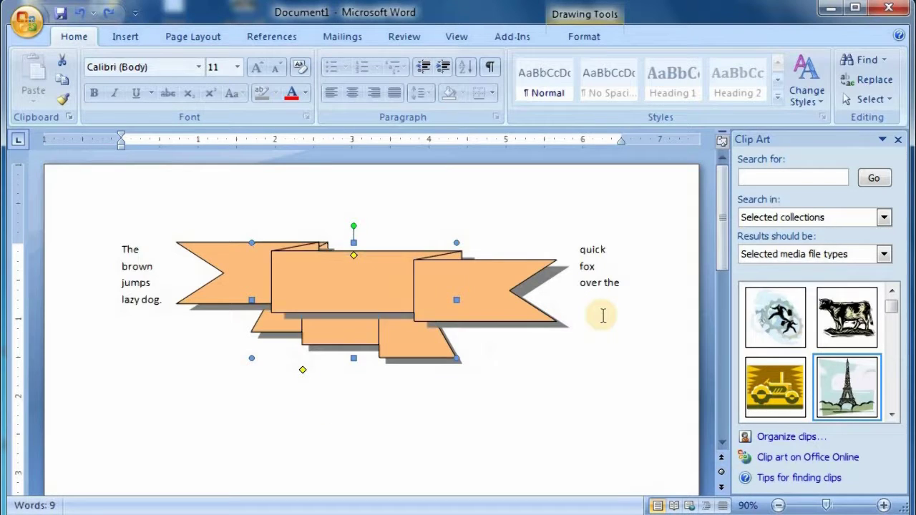
{"action": "key", "text": "ctrl+z"}
{"action": "key", "text": "ctrl+z"}
{"action": "key", "text": "ctrl+z"}
{"action": "key", "text": "ctrl+z"}
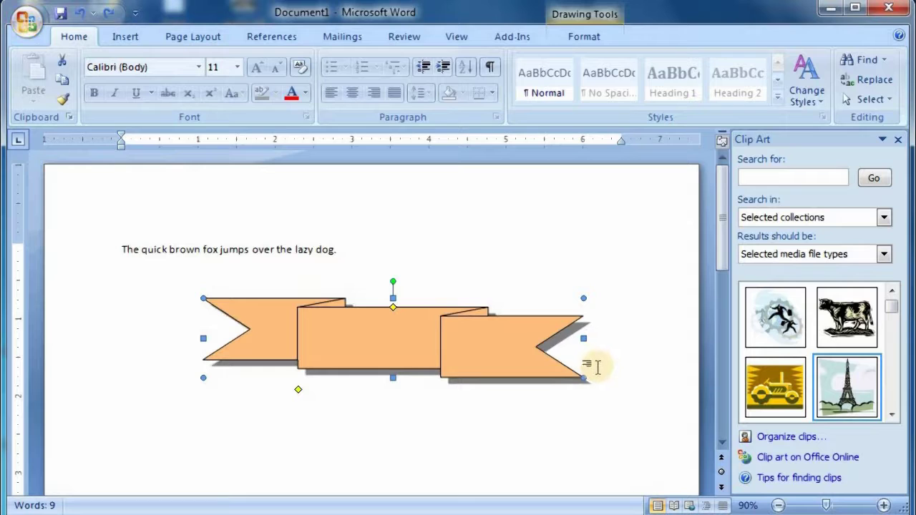
{"action": "key", "text": "Delete"}
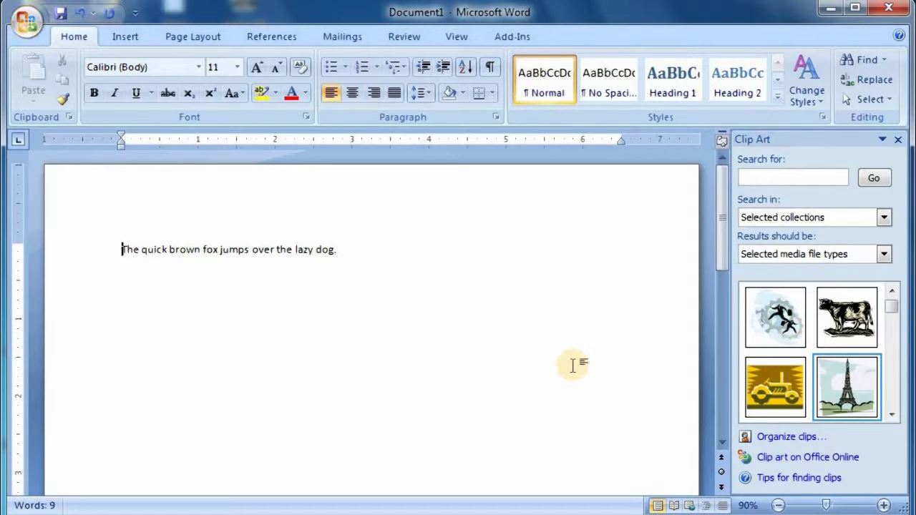
- Remove the 'quick brown fox' sentence so the page is empty, with Insert commands showing
{"action": "left_click_drag", "start_coordinate": [365, 278], "coordinate": [123, 252]}
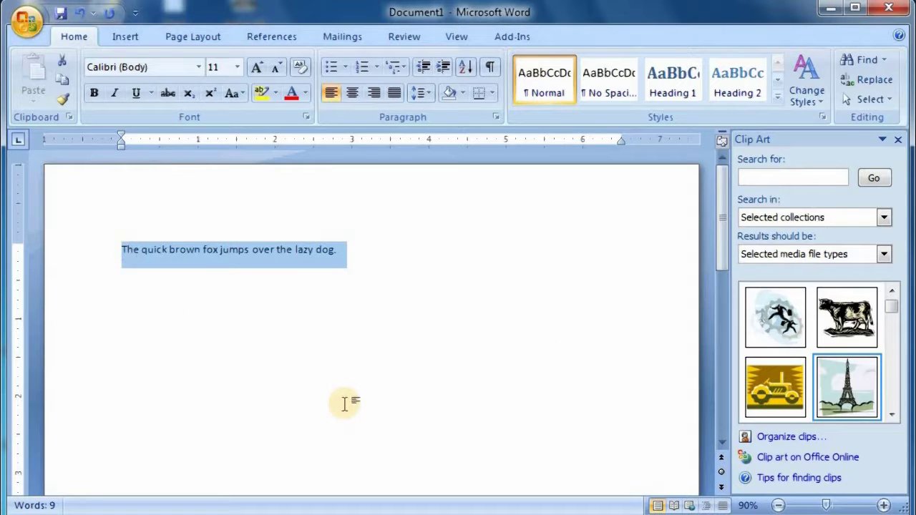
{"action": "key", "text": "Delete"}
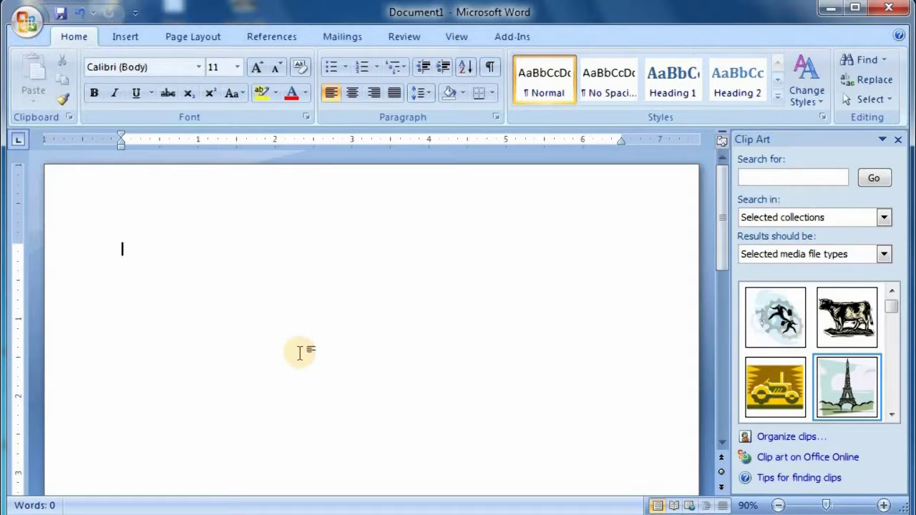
{"action": "key", "text": "ctrl+z"}
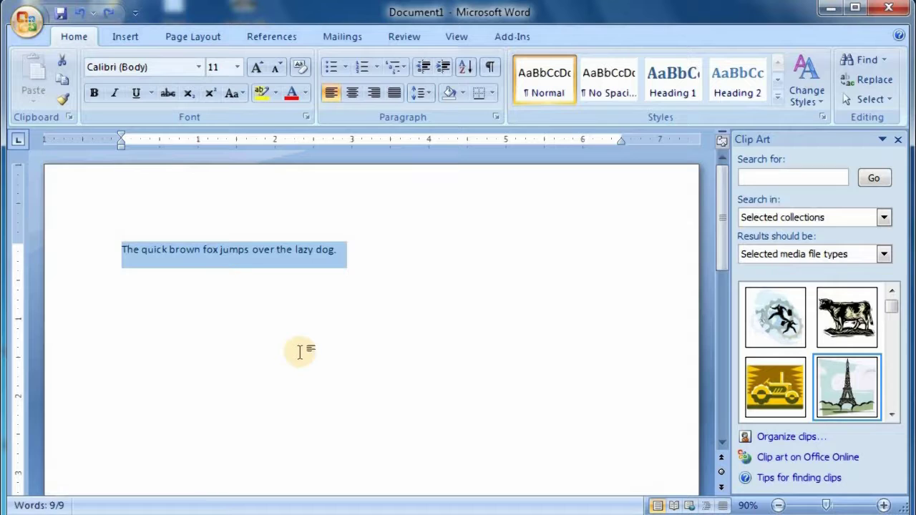
{"action": "key", "text": "ctrl+x"}
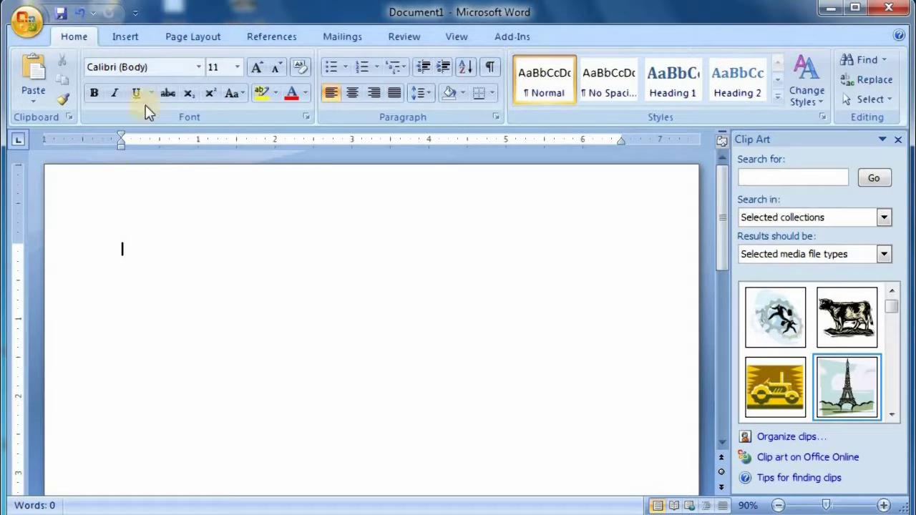
{"action": "left_click", "coordinate": [122, 39]}
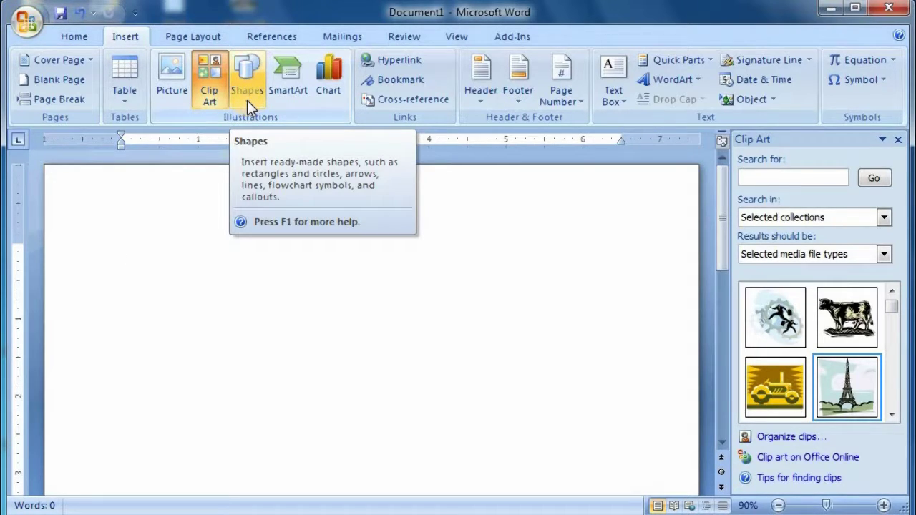
- Draw an oval speech-bubble callout on the left of the page
{"action": "left_click", "coordinate": [246, 100]}
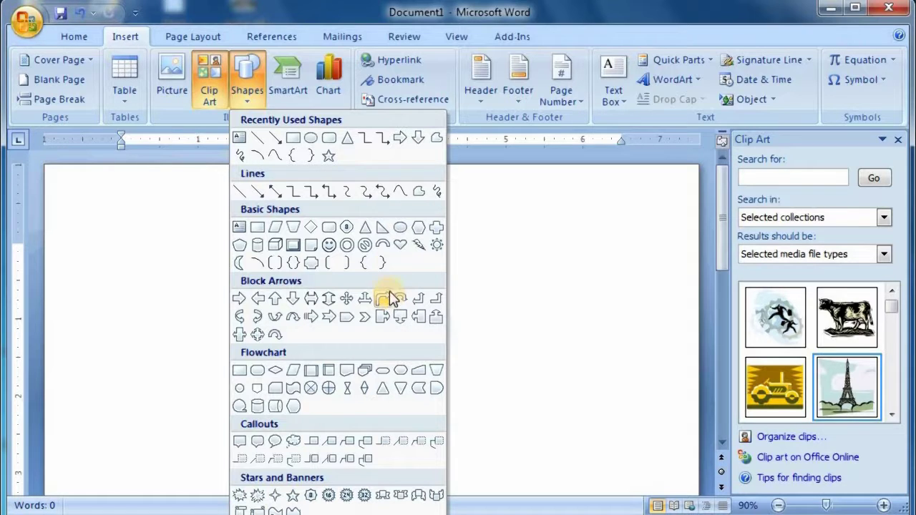
{"action": "left_click", "coordinate": [279, 442]}
{"action": "left_click_drag", "start_coordinate": [150, 250], "coordinate": [354, 400]}
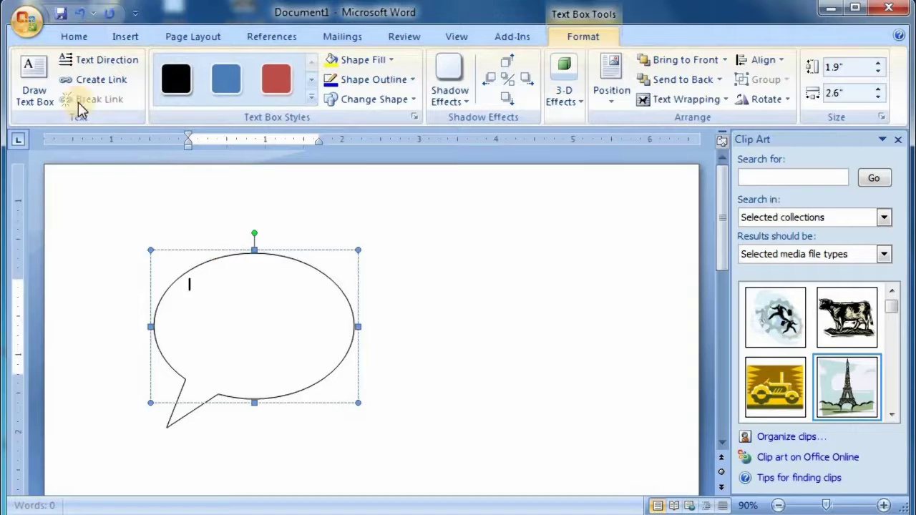
{"action": "left_click", "coordinate": [434, 280]}
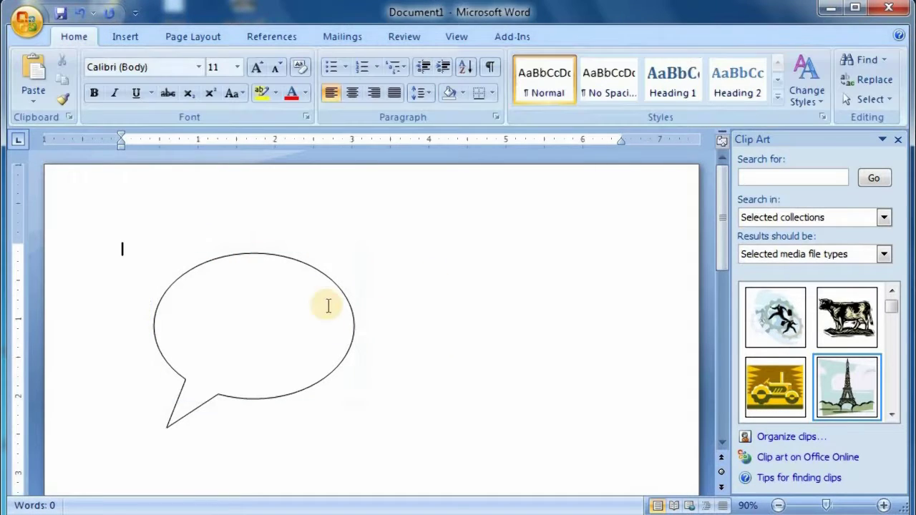
- Draw a Cloud Callout beside the speech bubble and nudge it up and left
{"action": "left_click", "coordinate": [126, 36]}
{"action": "left_click", "coordinate": [243, 86]}
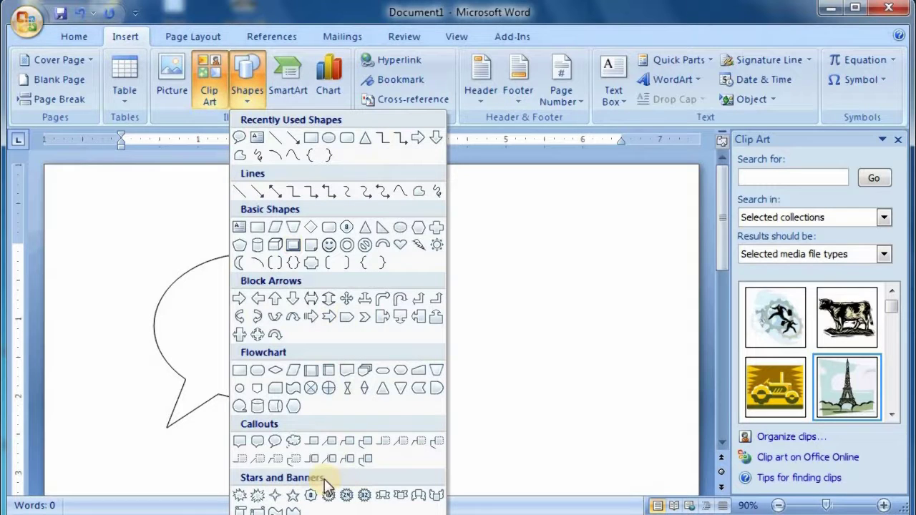
{"action": "left_click", "coordinate": [294, 442]}
{"action": "left_click_drag", "start_coordinate": [411, 302], "coordinate": [606, 436]}
{"action": "left_click_drag", "start_coordinate": [536, 317], "coordinate": [521, 258]}
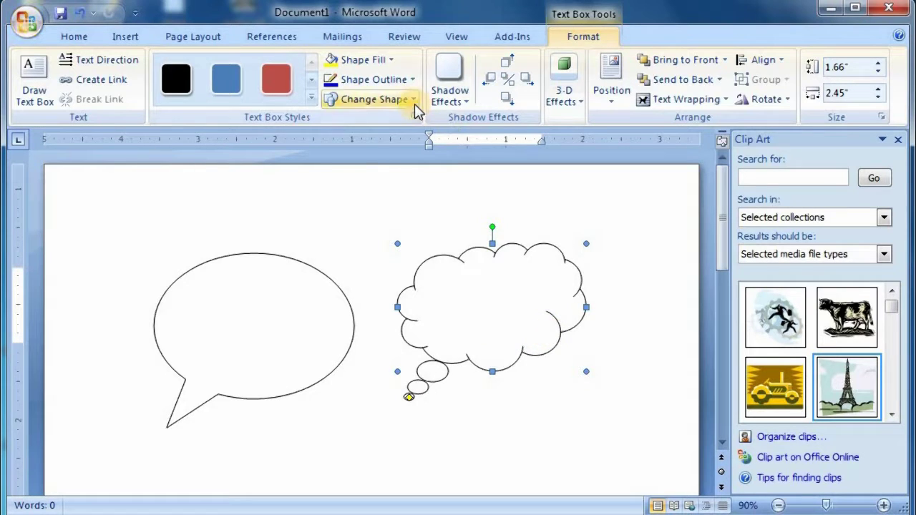
- Draw a line callout below the cloud and adjust its pointer, undoing the last change
{"action": "left_click", "coordinate": [372, 99]}
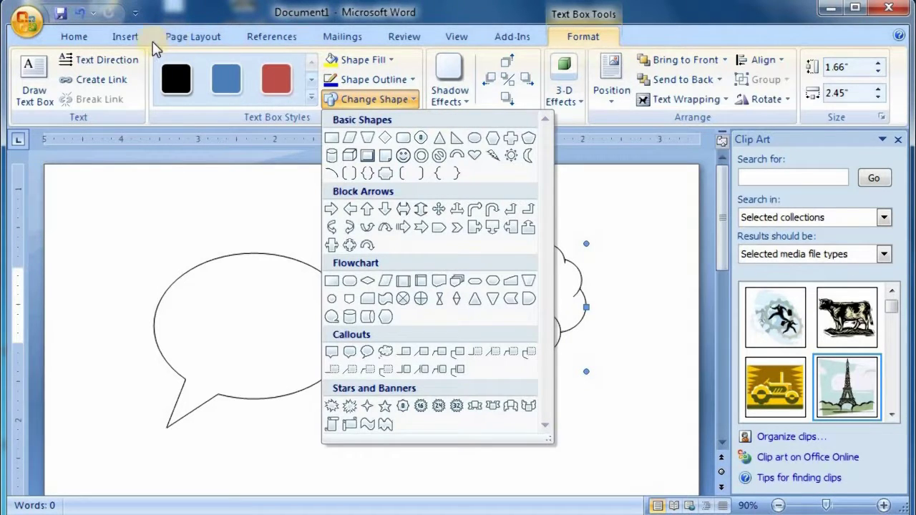
{"action": "left_click", "coordinate": [131, 38]}
{"action": "left_click", "coordinate": [252, 98]}
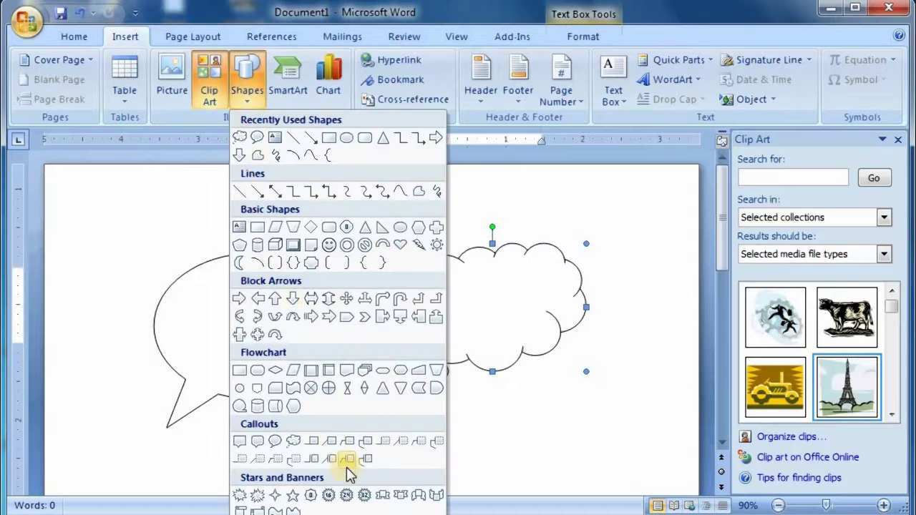
{"action": "left_click", "coordinate": [294, 458]}
{"action": "mouse_move", "coordinate": [404, 426]}
{"action": "left_mouse_down"}
{"action": "mouse_move", "coordinate": [606, 420]}
{"action": "mouse_move", "coordinate": [599, 403]}
{"action": "left_mouse_up"}
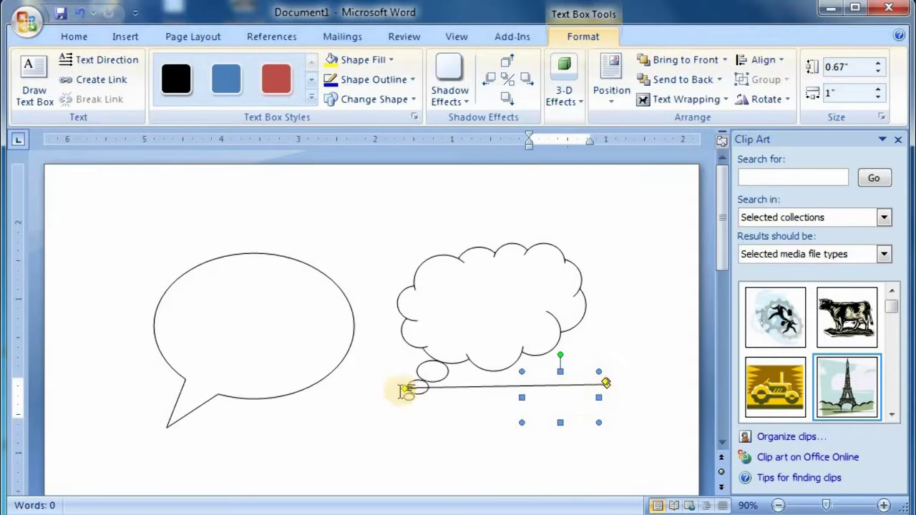
{"action": "left_click_drag", "start_coordinate": [608, 386], "coordinate": [611, 460]}
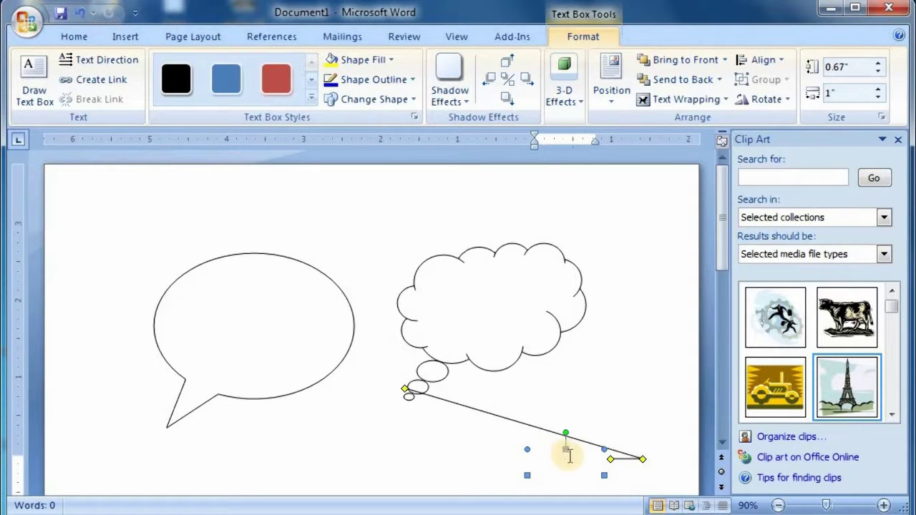
{"action": "left_click", "coordinate": [589, 455]}
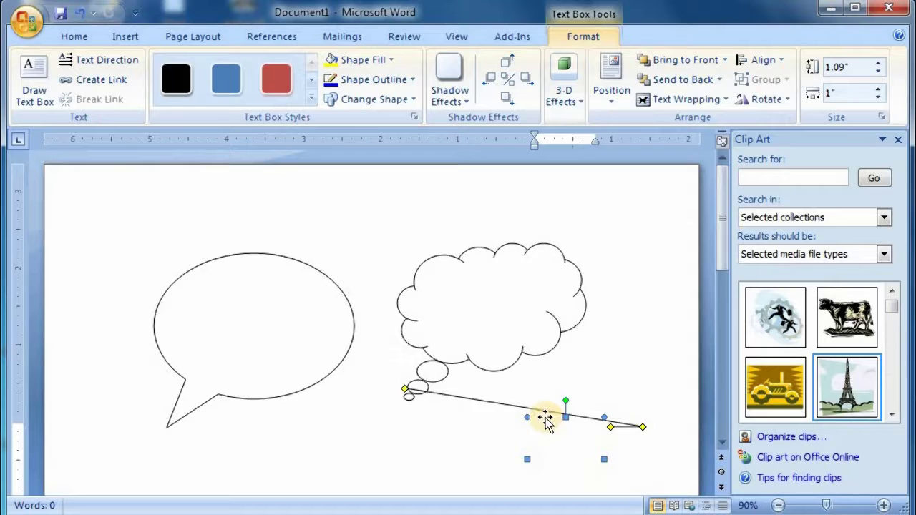
{"action": "key", "text": "ctrl+z"}
- Delete the line callout, cloud callout and speech-bubble callout
{"action": "left_click", "coordinate": [573, 393]}
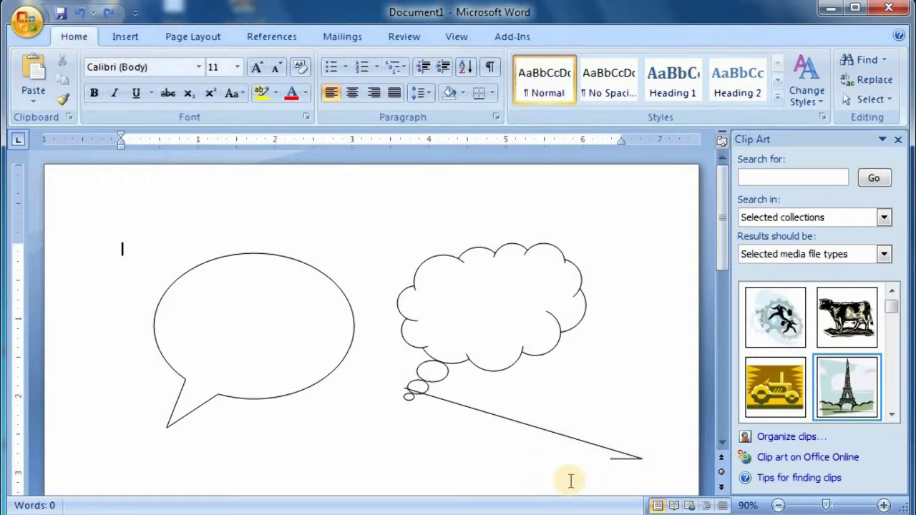
{"action": "left_click", "coordinate": [540, 433]}
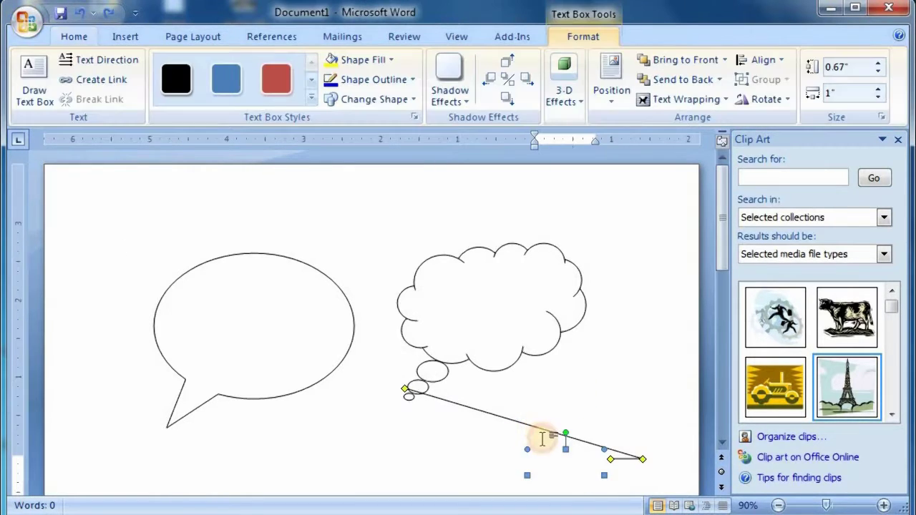
{"action": "key", "text": "Delete"}
{"action": "left_click", "coordinate": [493, 331]}
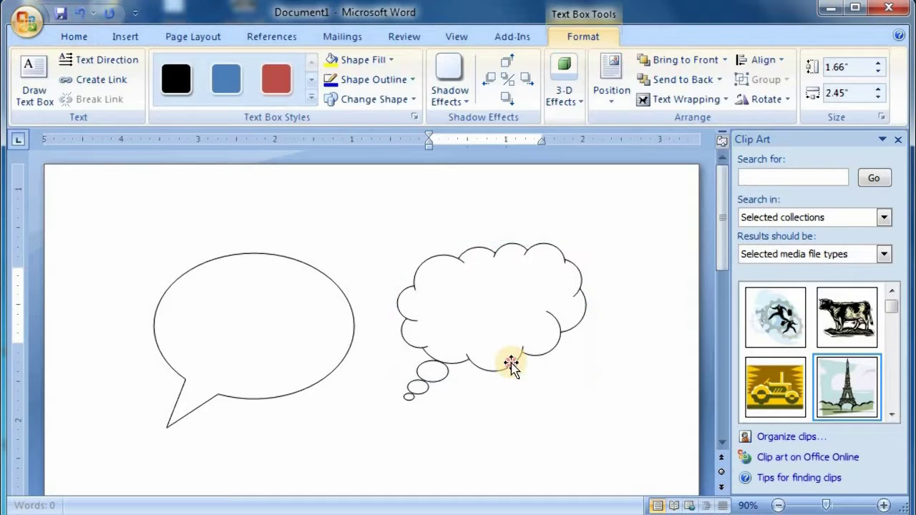
{"action": "key", "text": "Delete"}
{"action": "left_click", "coordinate": [363, 397]}
{"action": "key", "text": "Delete"}
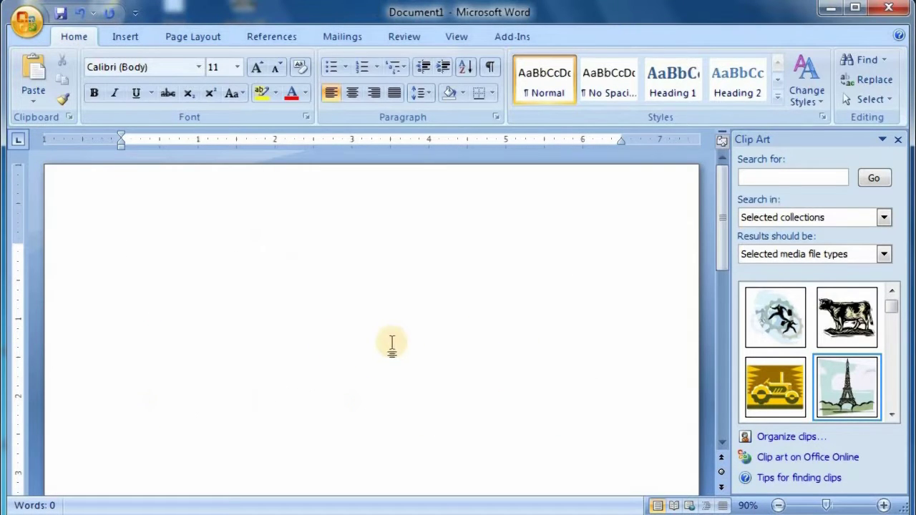
- Pick the Rectangle from the Insert Shapes gallery, ready to draw
{"action": "left_click", "coordinate": [125, 36]}
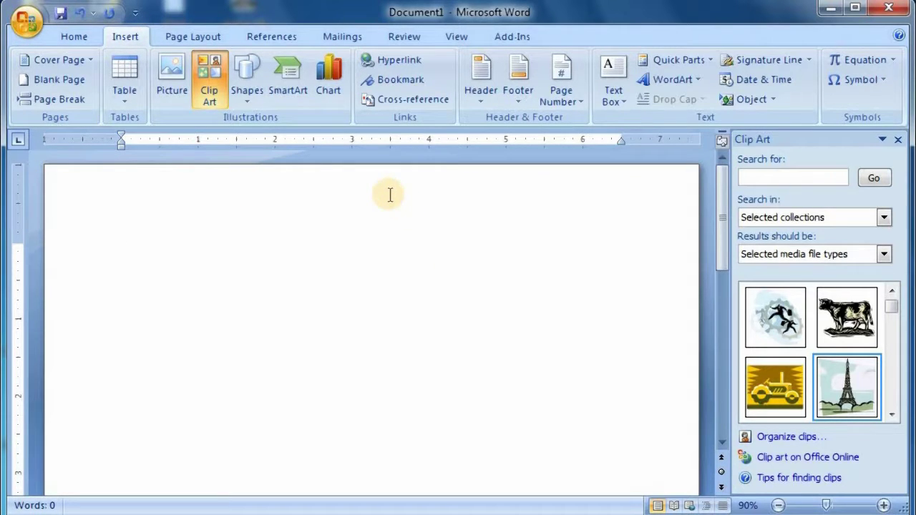
{"action": "left_click", "coordinate": [245, 100]}
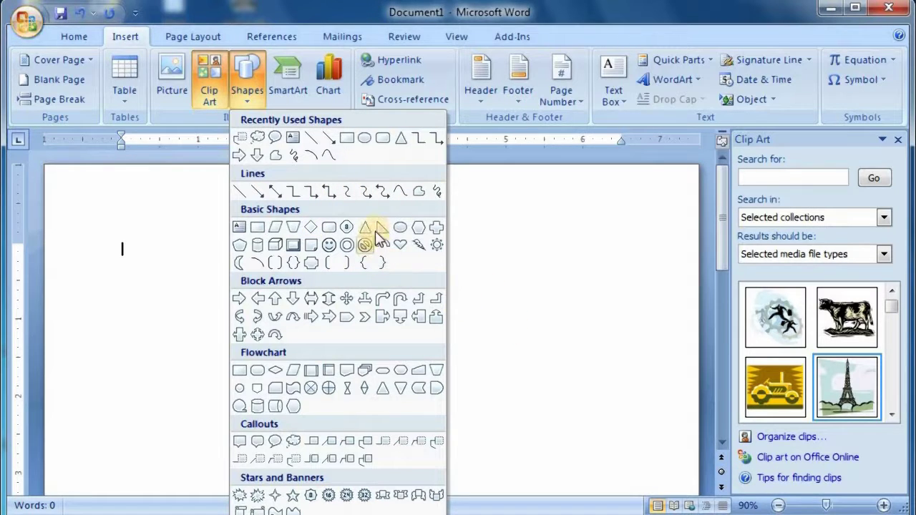
{"action": "left_click", "coordinate": [347, 139]}
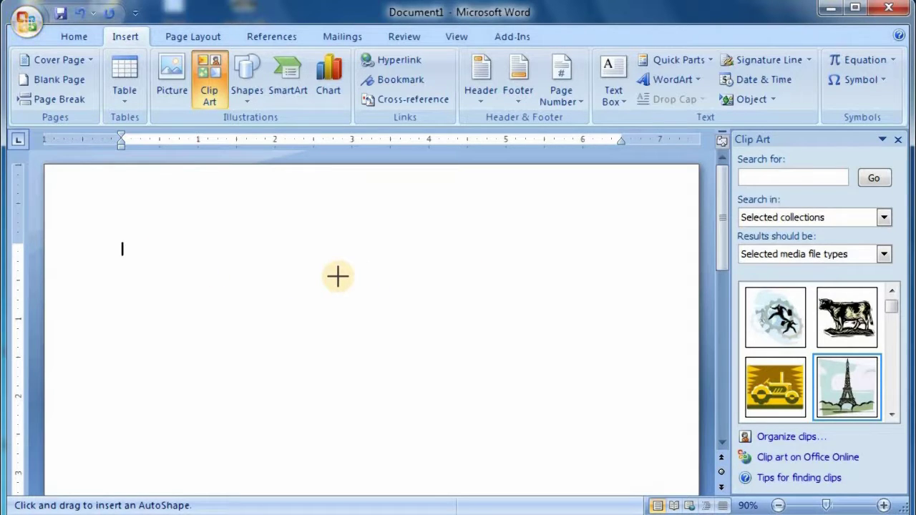
- Clear the stray test text and type the 'Name :' and 'Father's Name :' lines
{"action": "type", "text": "fsfsfs f"}
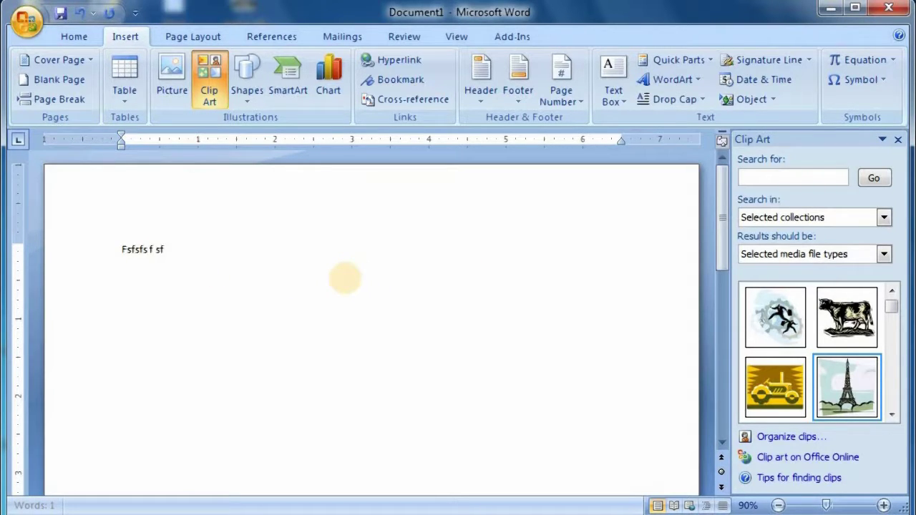
{"action": "key", "text": "ctrl+a"}
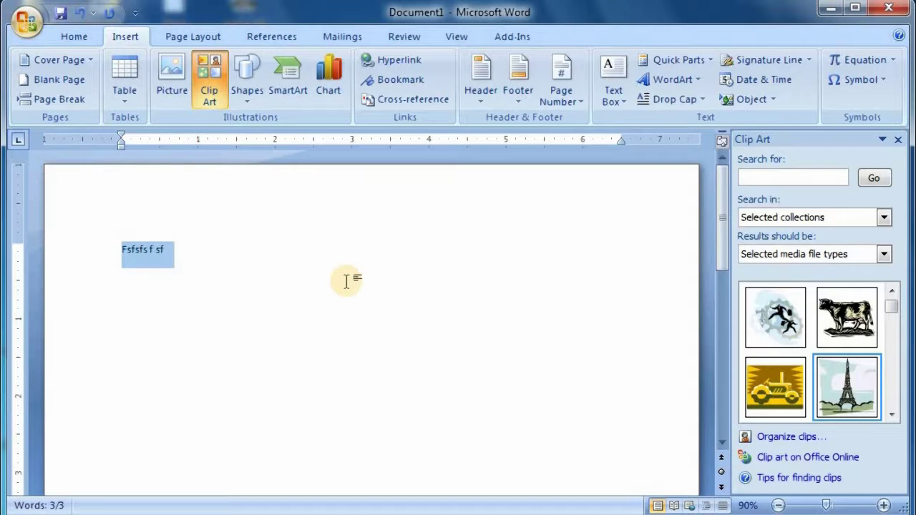
{"action": "key", "text": "Delete"}
{"action": "type", "text": "Name"}
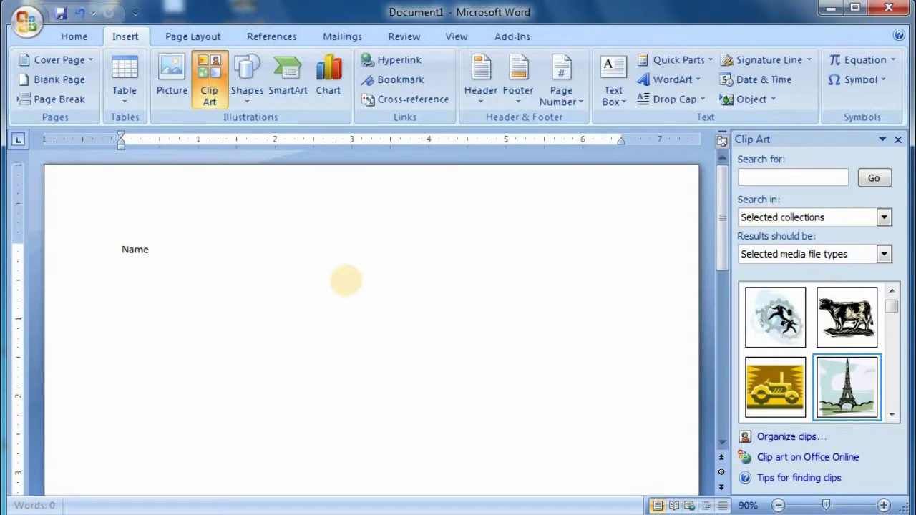
{"action": "type", "text": " : M"}
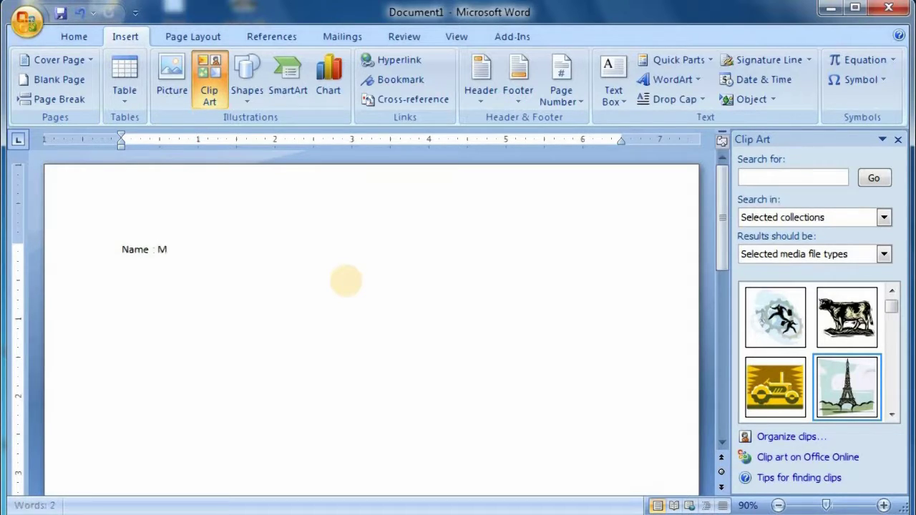
{"action": "type", "text": "ahbub"}
{"action": "key", "text": "Return"}
{"action": "type", "text": "Fa"}
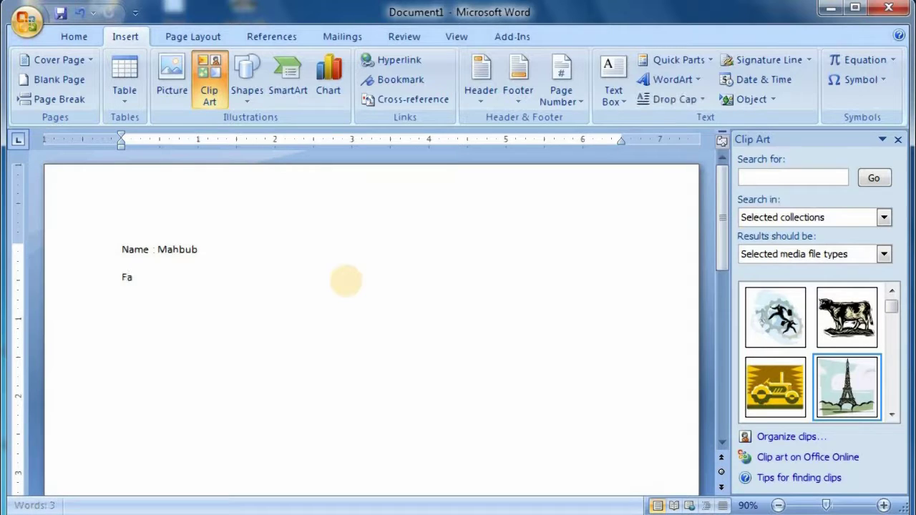
{"action": "type", "text": "ther's Name"}
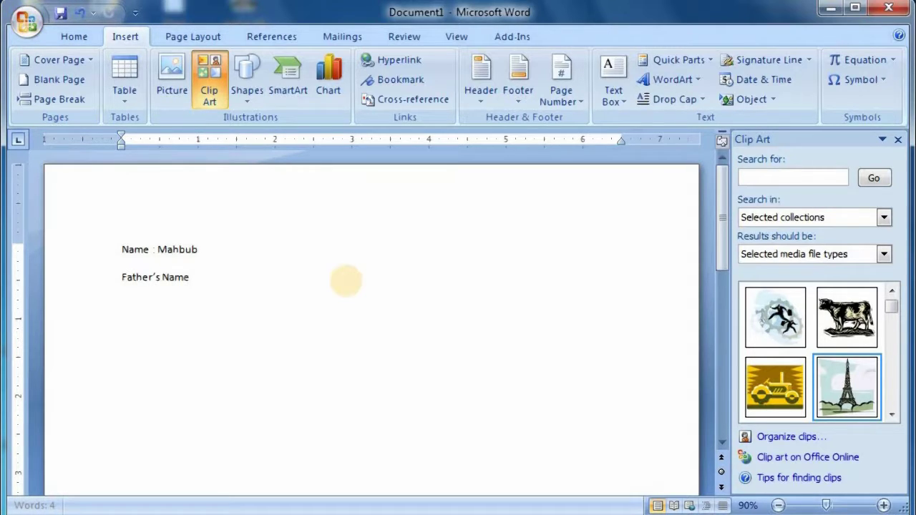
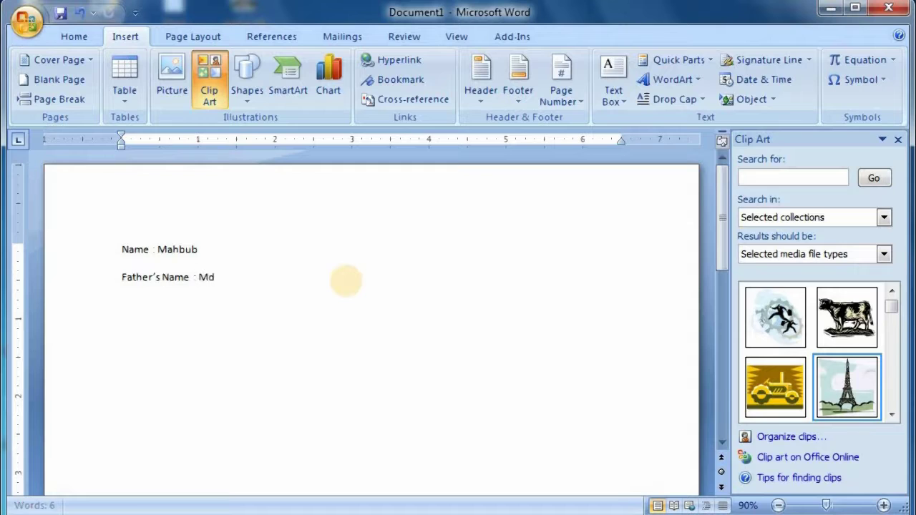
{"action": "key", "text": "Return"}
- Add the 'Mother's Name :' line with the mother's name, fixing typos
{"action": "key", "text": "BackSpace"}
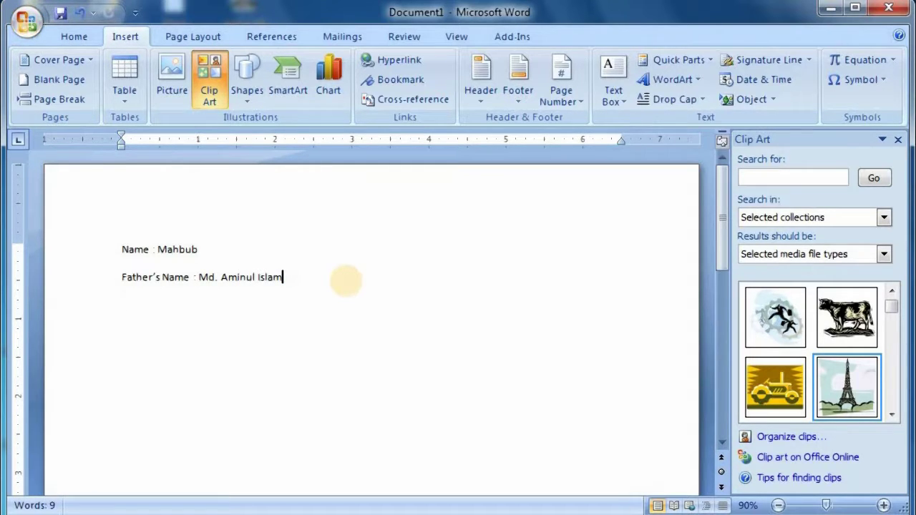
{"action": "key", "text": "Return"}
{"action": "type", "text": "Mo"}
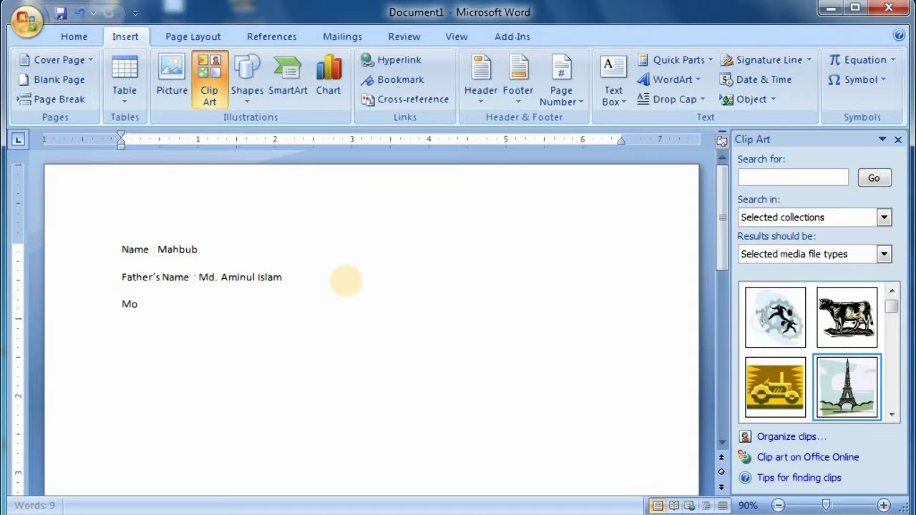
{"action": "type", "text": "thero"}
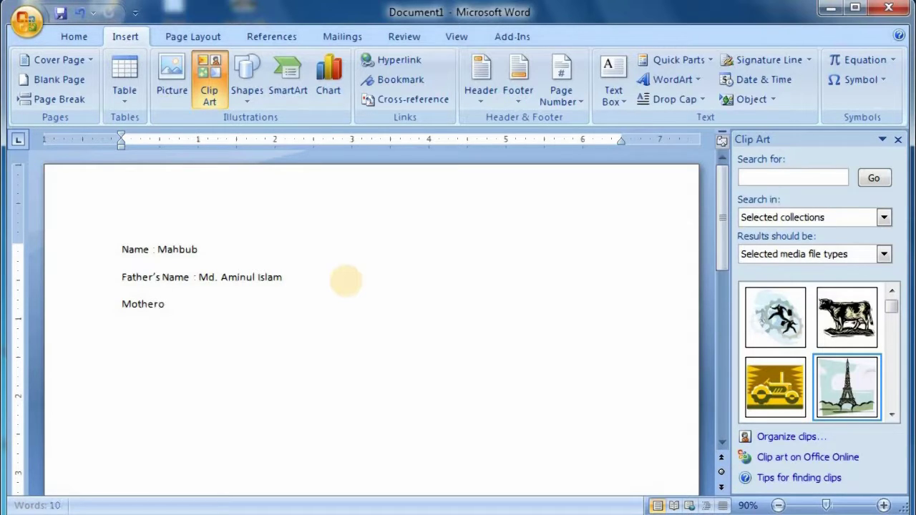
{"action": "type", "text": " N"}
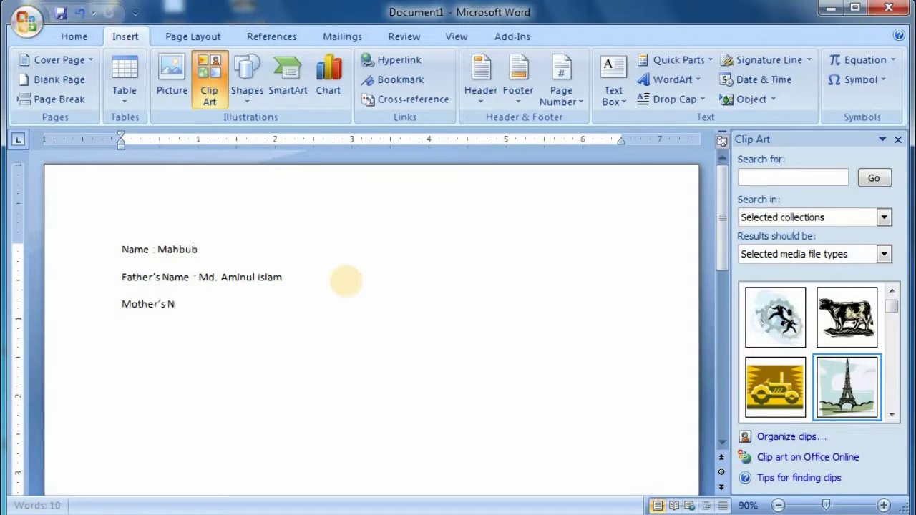
{"action": "type", "text": "ame : "}
{"action": "type", "text": "Shab"}
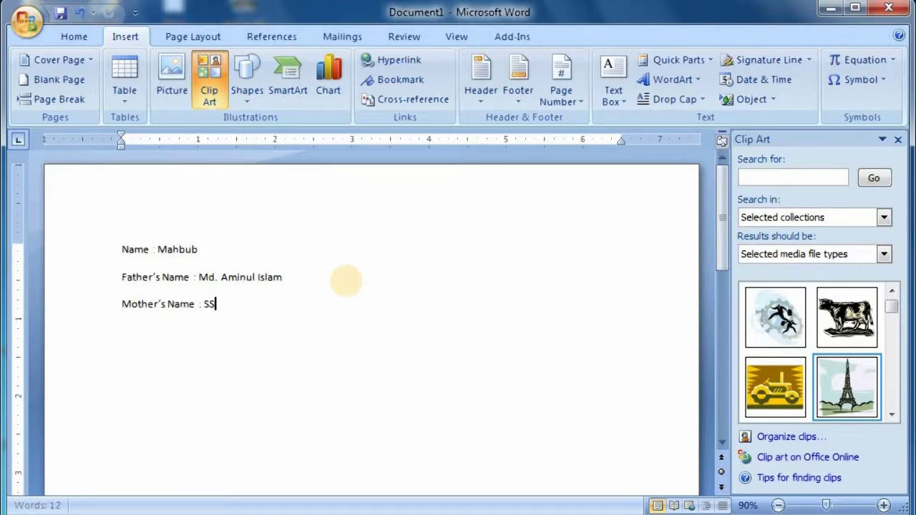
{"action": "key", "text": "BackSpace"}
{"action": "key", "text": "BackSpace"}
{"action": "key", "text": "BackSpace"}
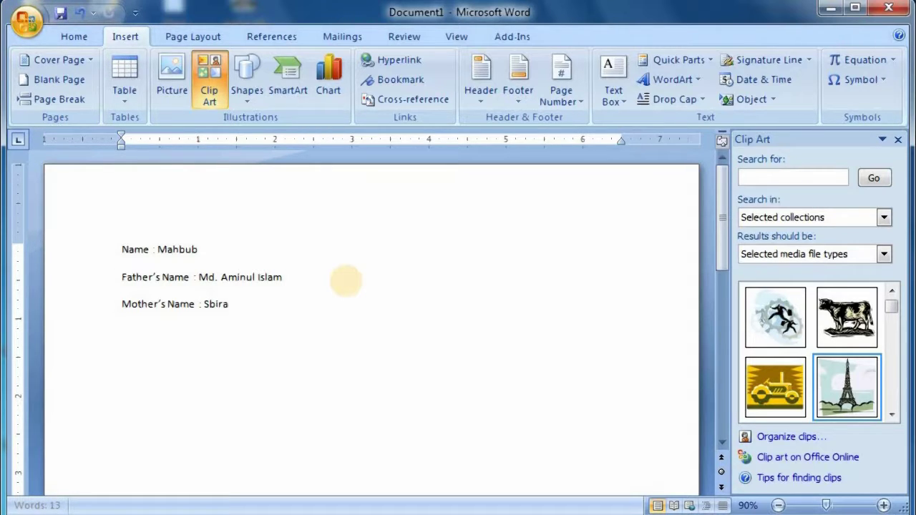
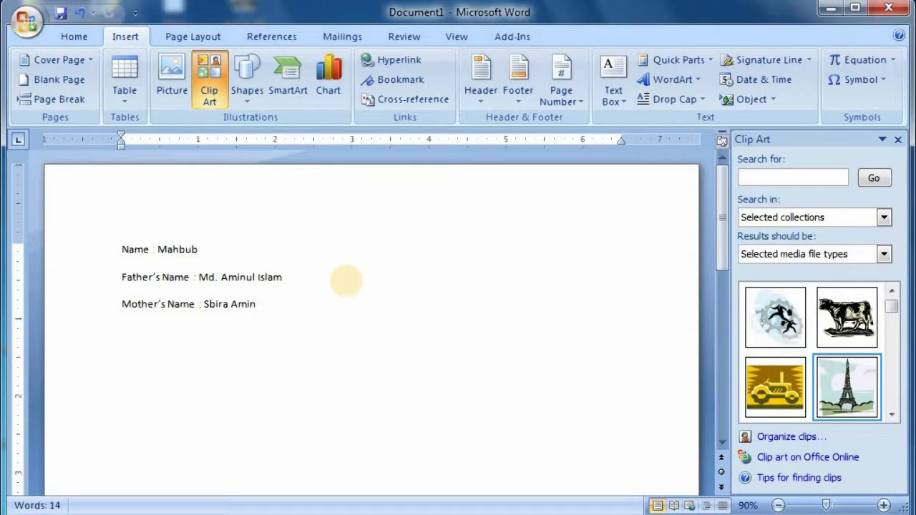
{"action": "type", "text": "."}
{"action": "key", "text": "Return"}
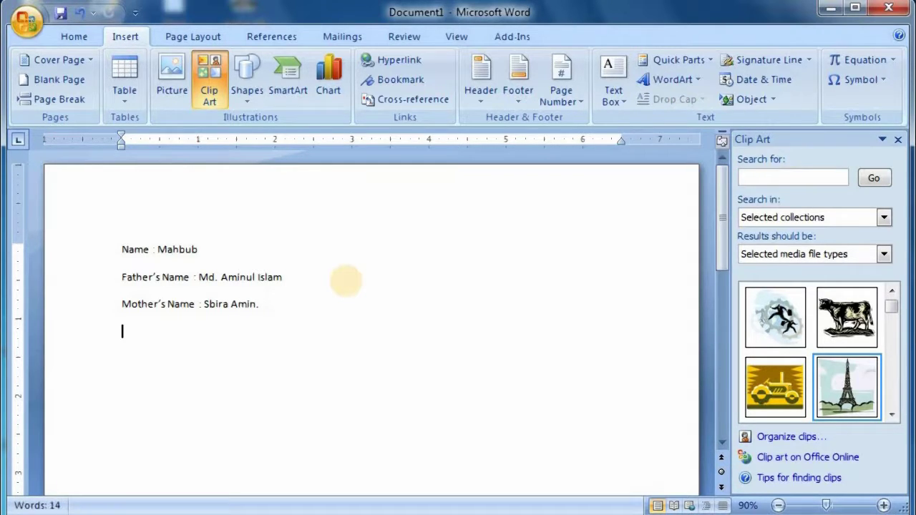
- After a blank line, type 'Date of birth : 00/00/00'
{"action": "key", "text": "Return"}
{"action": "type", "text": "Daateh"}
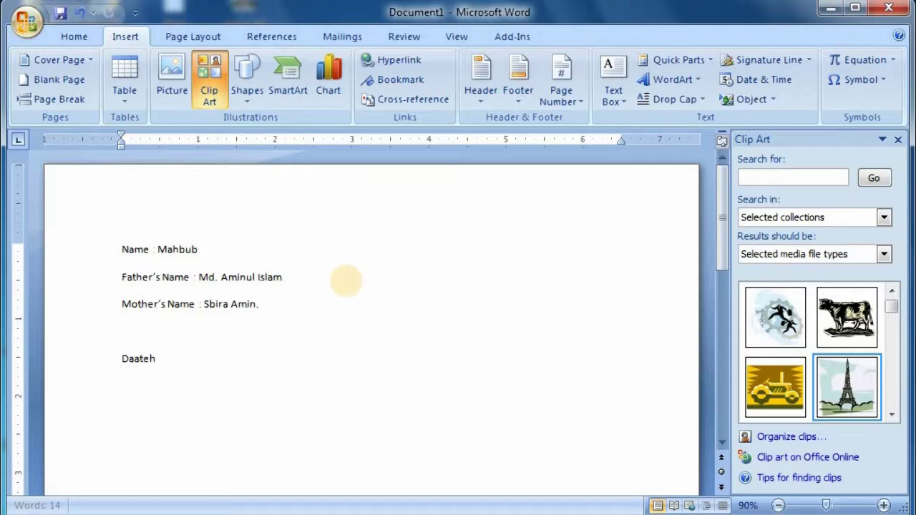
{"action": "key", "text": "BackSpace"}
{"action": "key", "text": "BackSpace"}
{"action": "key", "text": "BackSpace"}
{"action": "key", "text": "BackSpace"}
{"action": "type", "text": "te"}
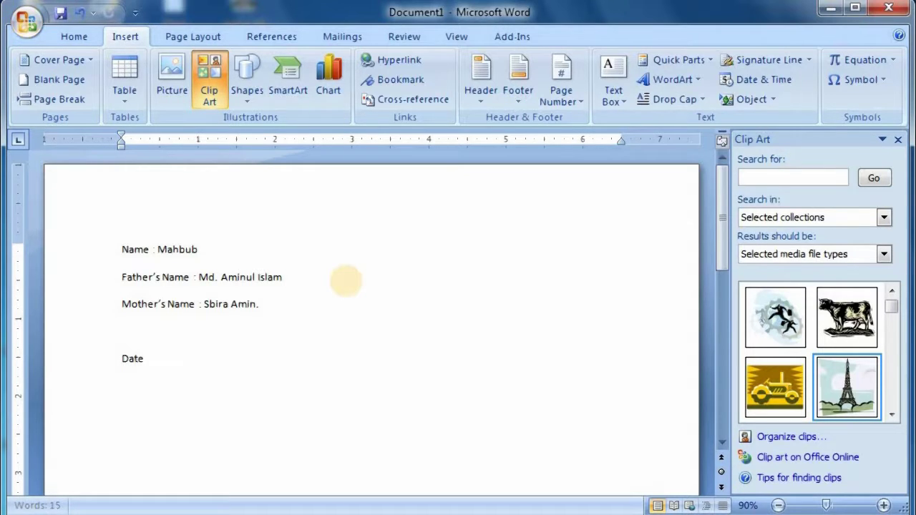
{"action": "key", "text": "BackSpace"}
{"action": "type", "text": "of birth :"}
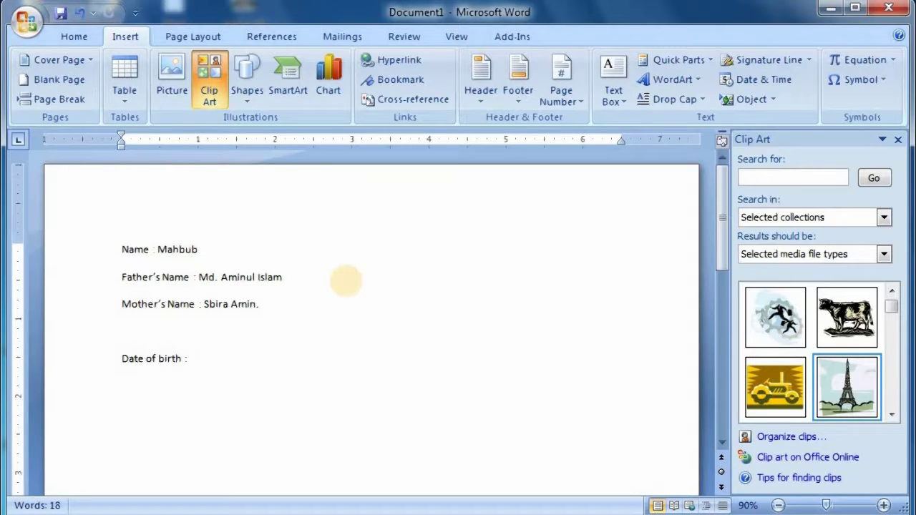
{"action": "type", "text": " 00"}
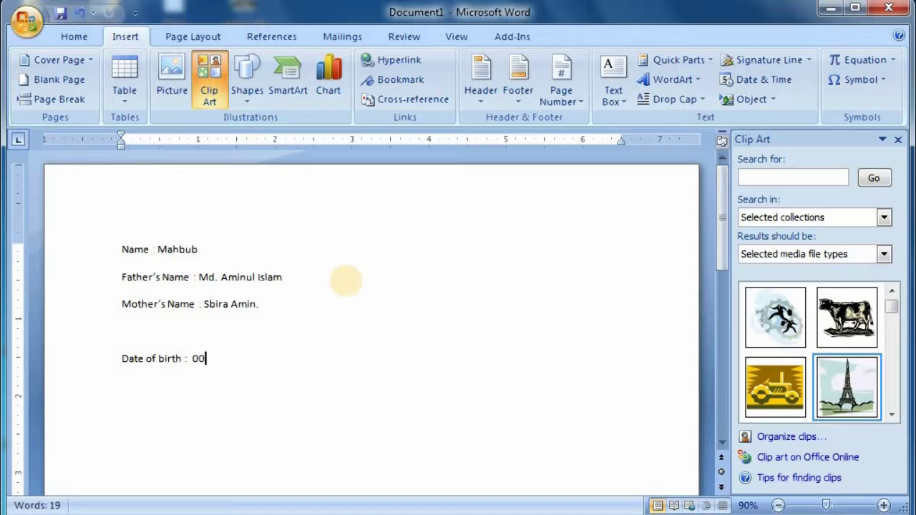
{"action": "type", "text": "/00/00"}
{"action": "key", "text": "Return"}
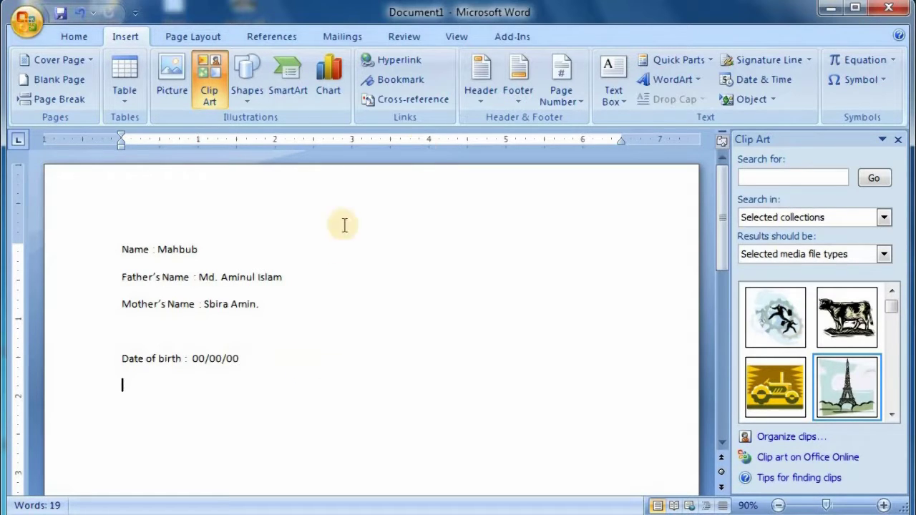
- Draw a rectangle to the right of the name lines and shift it slightly lower
{"action": "left_click", "coordinate": [247, 83]}
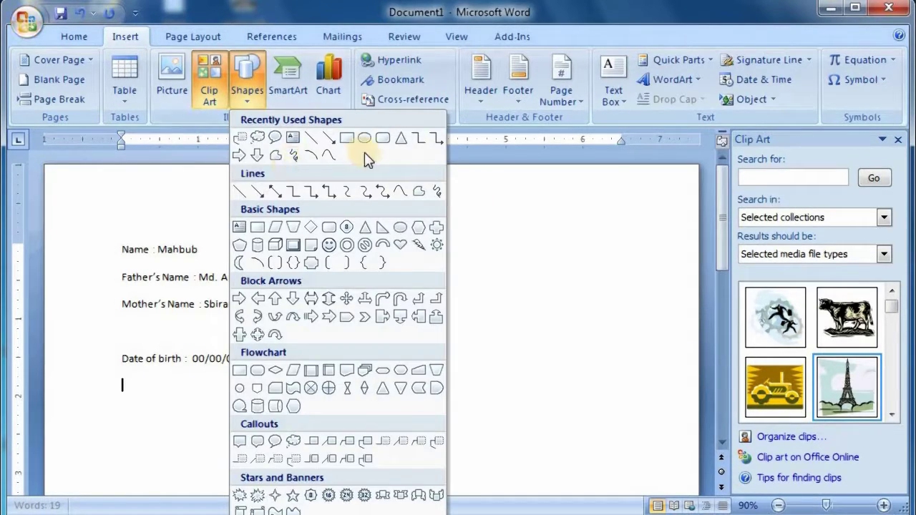
{"action": "left_click", "coordinate": [347, 138]}
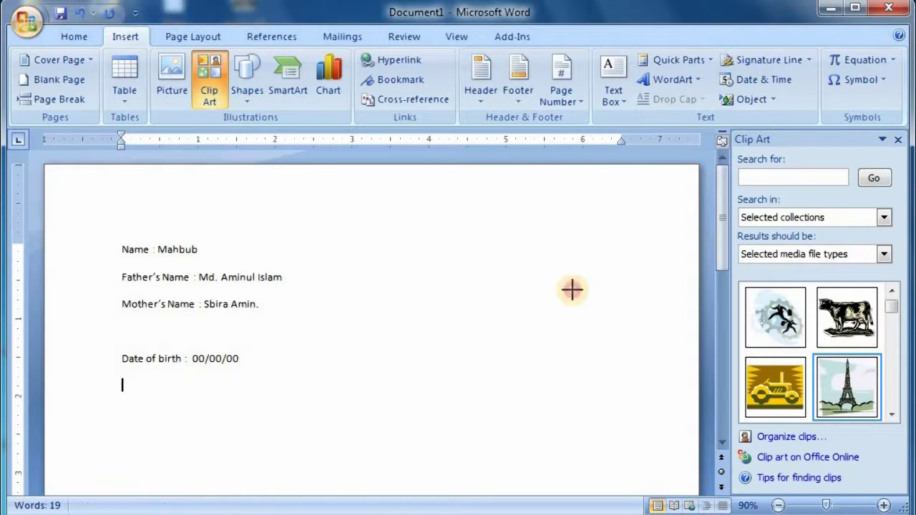
{"action": "left_click_drag", "start_coordinate": [521, 209], "coordinate": [649, 355]}
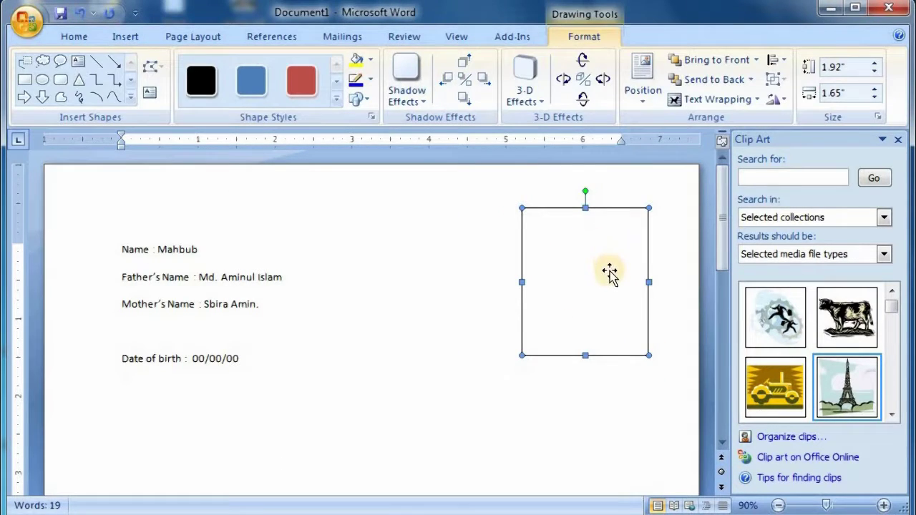
{"action": "mouse_move", "coordinate": [609, 270]}
{"action": "left_mouse_down"}
{"action": "mouse_move", "coordinate": [607, 262]}
{"action": "mouse_move", "coordinate": [609, 272]}
{"action": "left_mouse_up"}
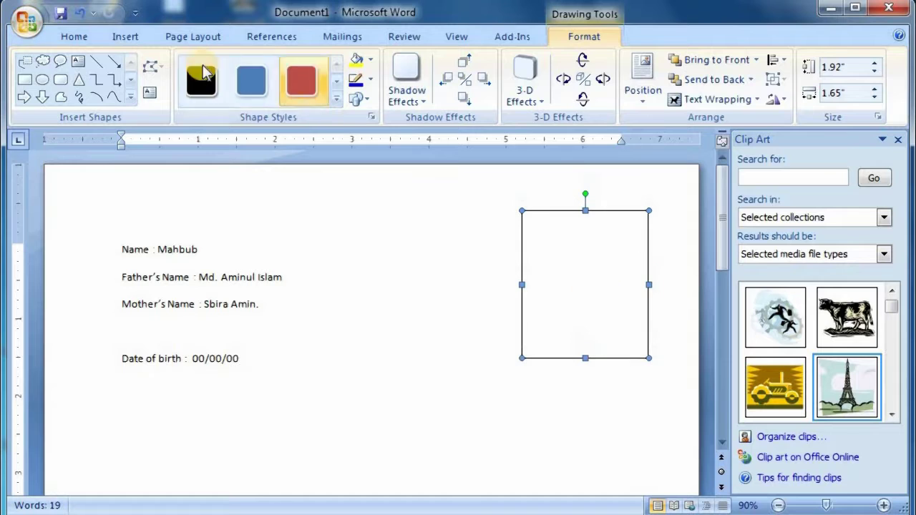
- Draw a second tall rectangle to the left, then undo it
{"action": "left_click", "coordinate": [125, 39]}
{"action": "left_click", "coordinate": [247, 82]}
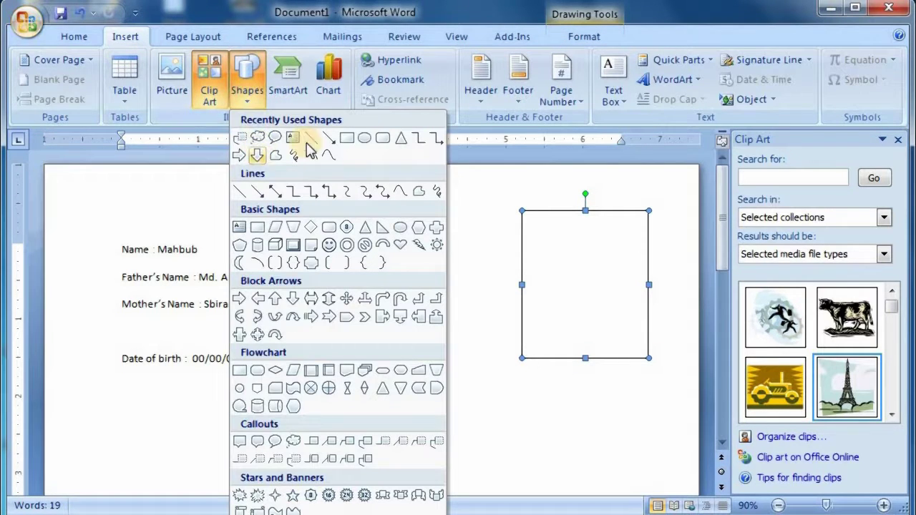
{"action": "left_click", "coordinate": [352, 142]}
{"action": "left_click", "coordinate": [248, 90]}
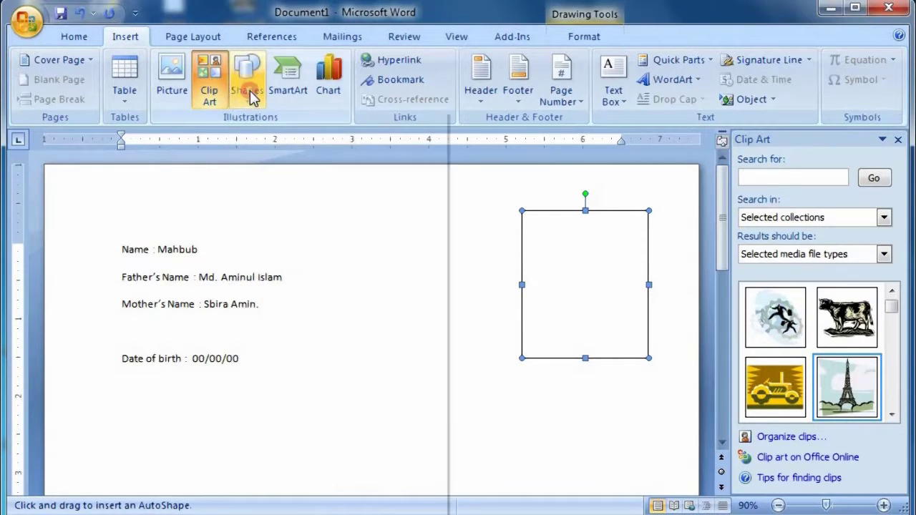
{"action": "left_click", "coordinate": [520, 209]}
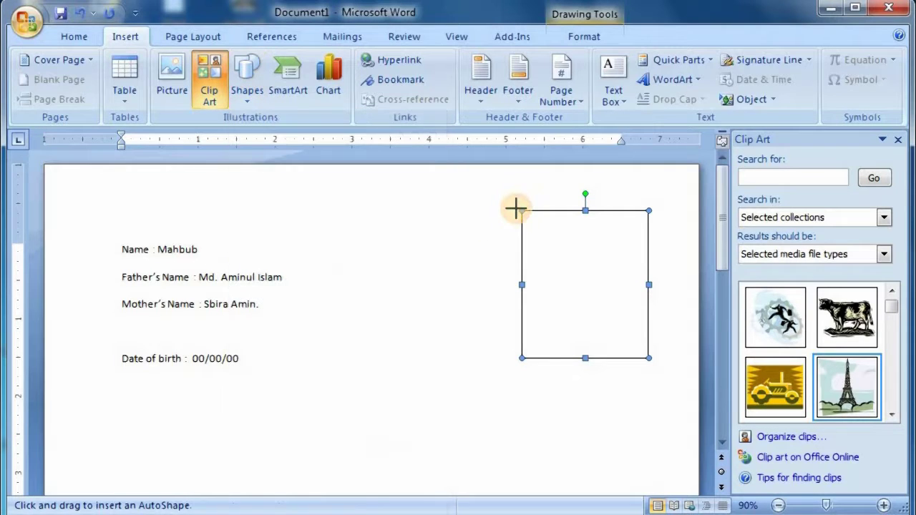
{"action": "left_click_drag", "start_coordinate": [372, 204], "coordinate": [488, 384]}
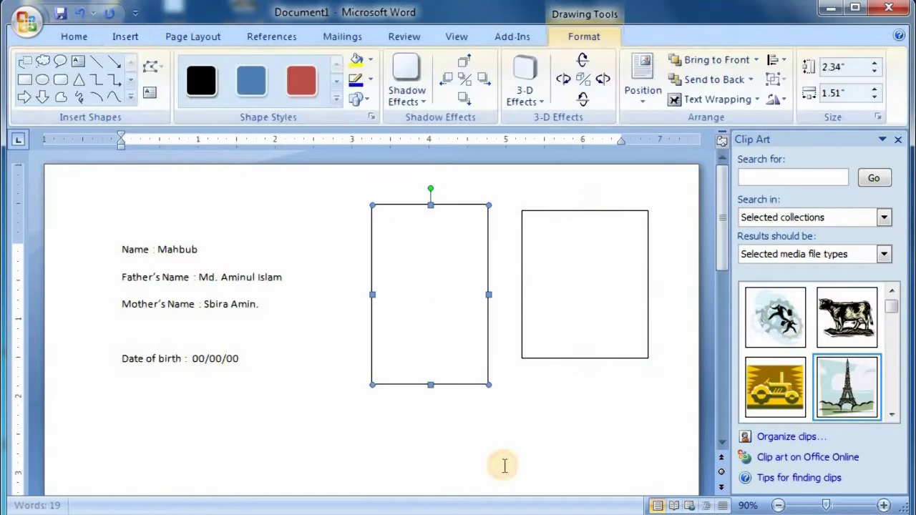
{"action": "key", "text": "ctrl+z"}
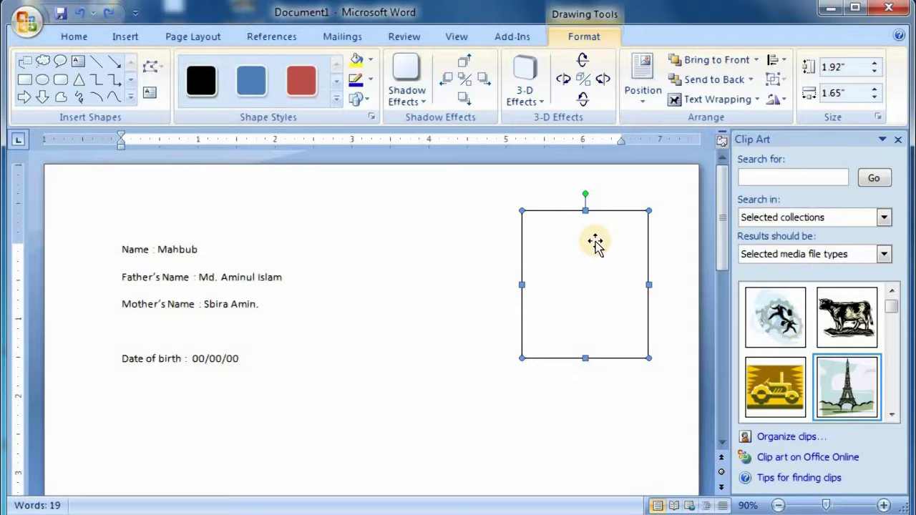
{"action": "left_click", "coordinate": [439, 332]}
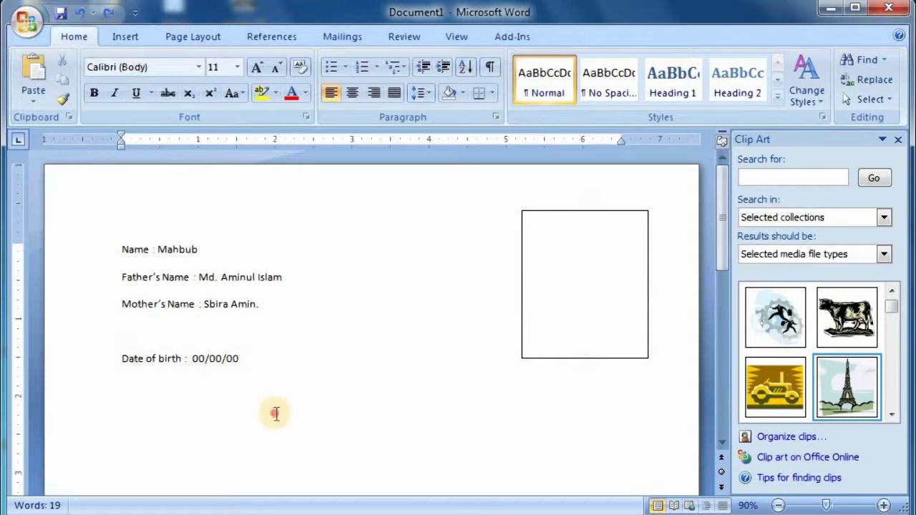
{"action": "left_click", "coordinate": [124, 37]}
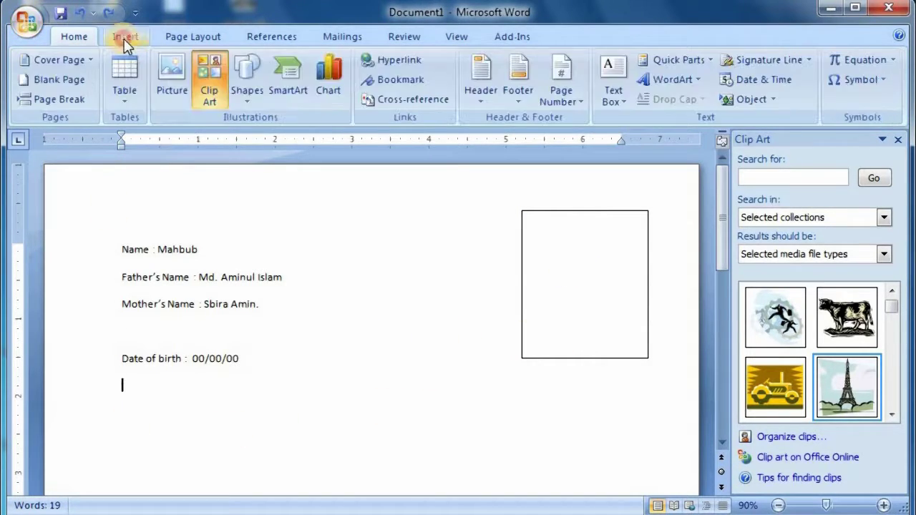
{"action": "left_click", "coordinate": [174, 74]}
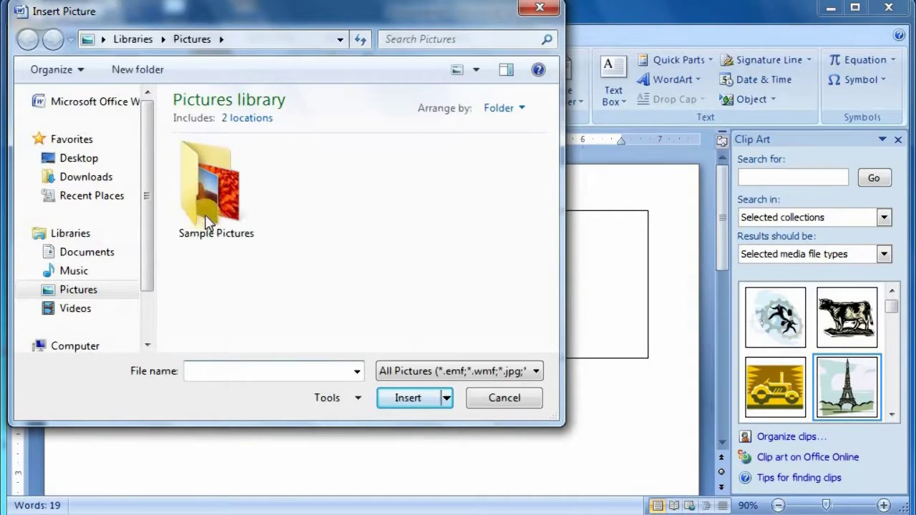
{"action": "left_click", "coordinate": [246, 255]}
{"action": "double_click", "coordinate": [249, 250]}
{"action": "double_click", "coordinate": [307, 189]}
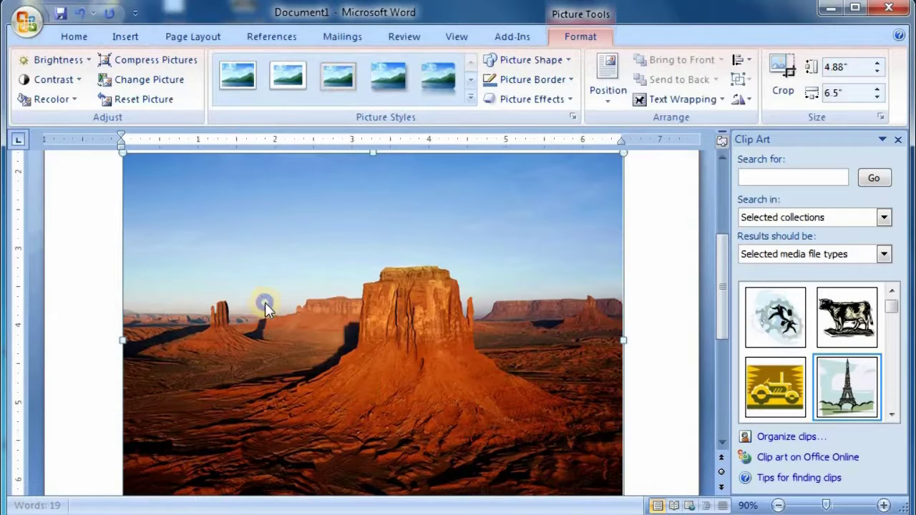
{"action": "right_click", "coordinate": [265, 302]}
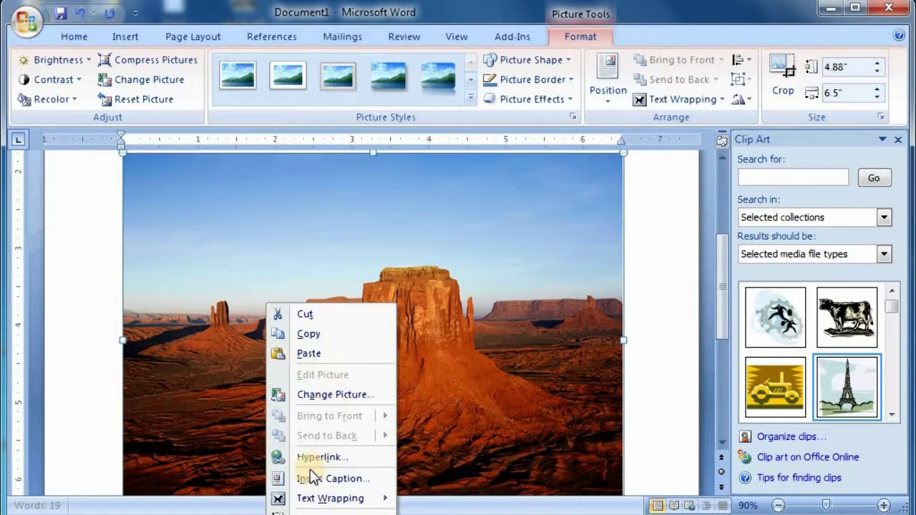
{"action": "left_click", "coordinate": [462, 297]}
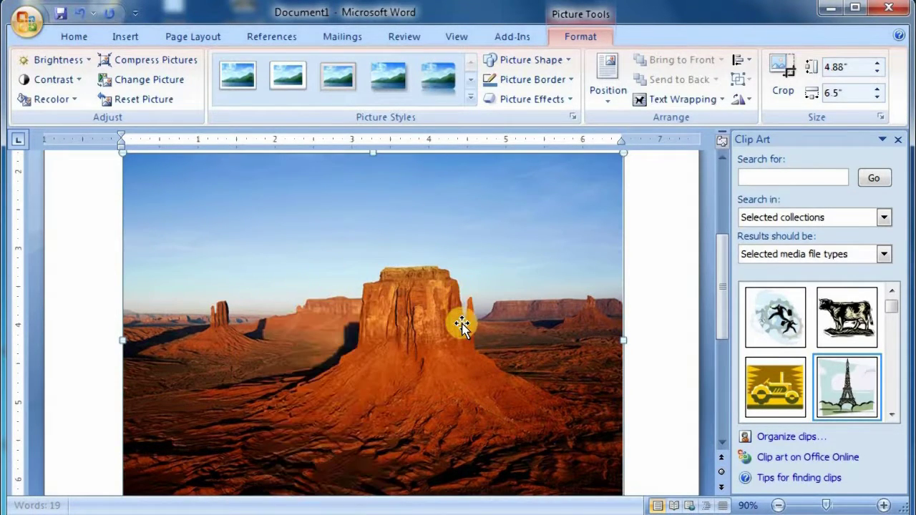
{"action": "key", "text": "Delete"}
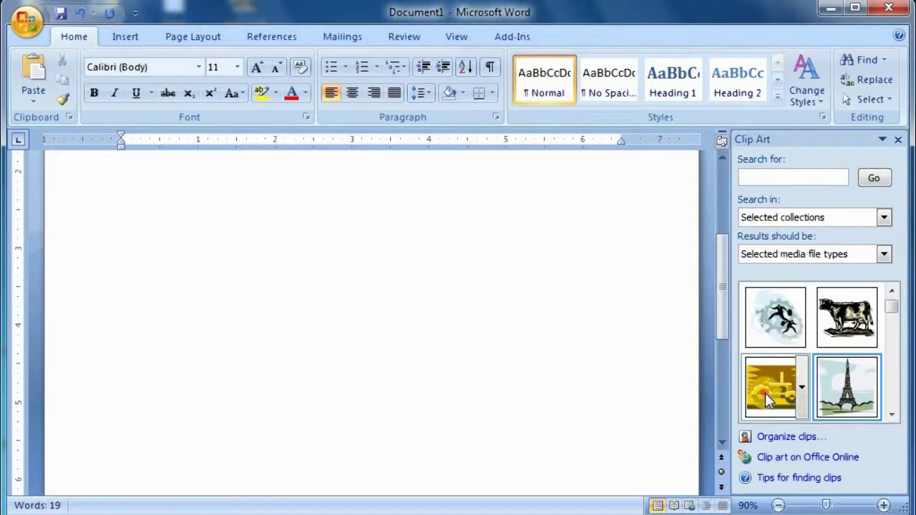
- Insert the tractor clip art, then delete it
{"action": "left_click", "coordinate": [775, 387]}
{"action": "scroll", "coordinate": [215, 322], "scroll_direction": "up", "scroll_amount": 2}
{"action": "right_click", "coordinate": [141, 281]}
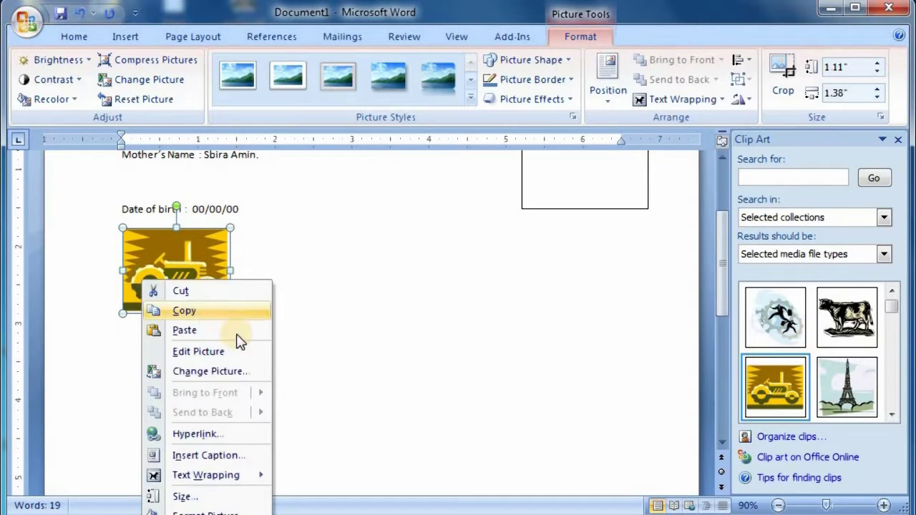
{"action": "left_click", "coordinate": [320, 286]}
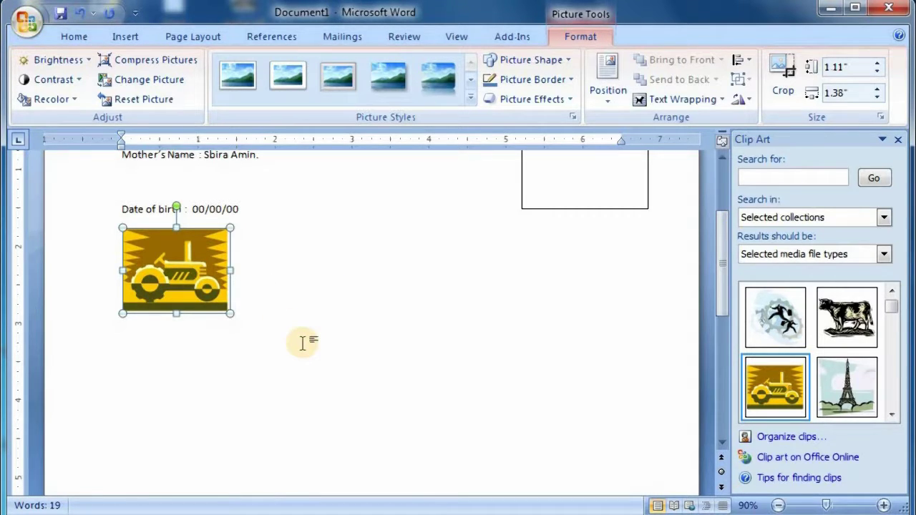
{"action": "key", "text": "Delete"}
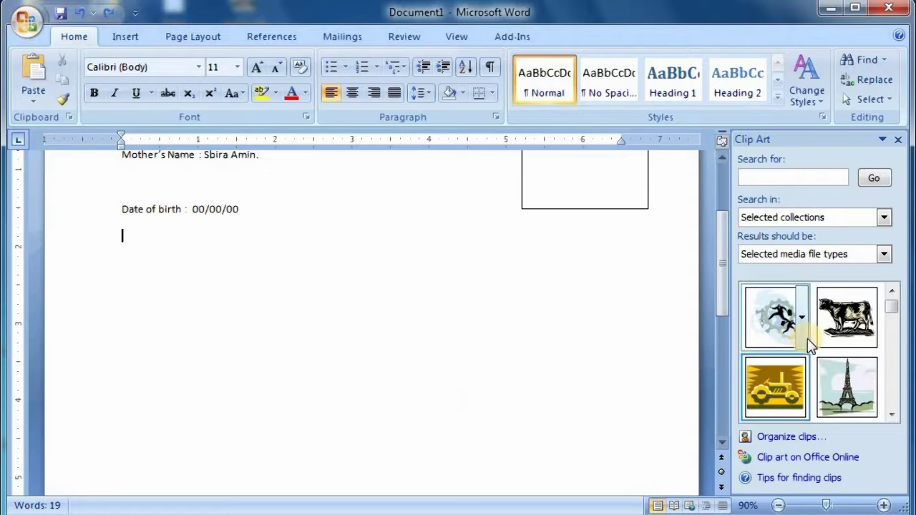
- Insert the black line and blue-and-green line clip art, then remove them
{"action": "left_click_drag", "start_coordinate": [898, 297], "coordinate": [910, 411]}
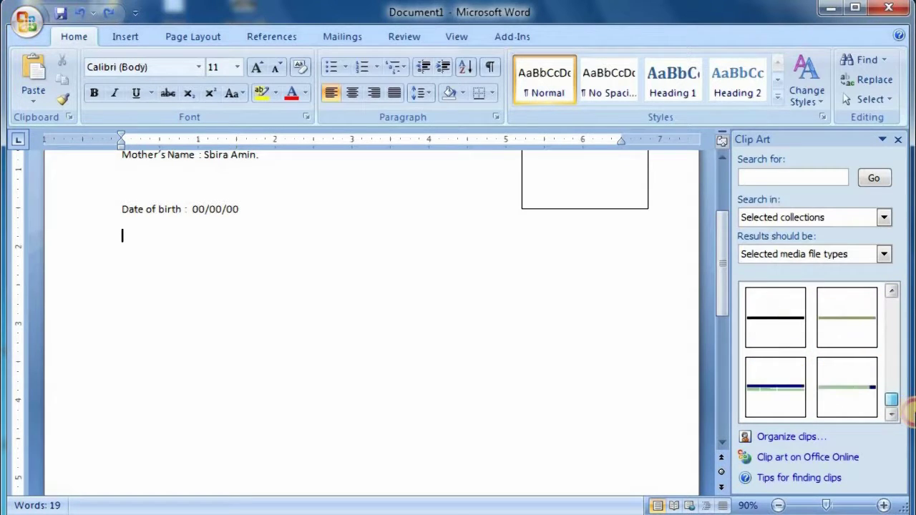
{"action": "left_click", "coordinate": [758, 317]}
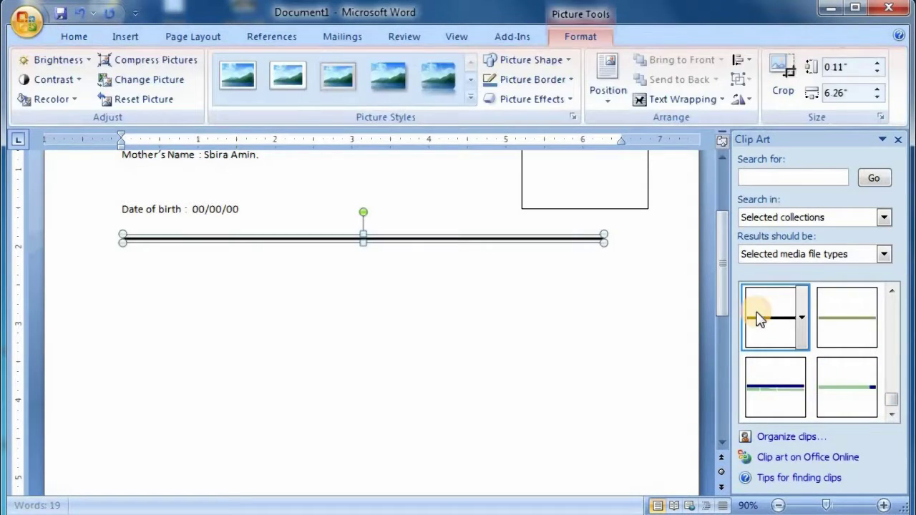
{"action": "left_click", "coordinate": [777, 398]}
{"action": "right_click", "coordinate": [410, 247]}
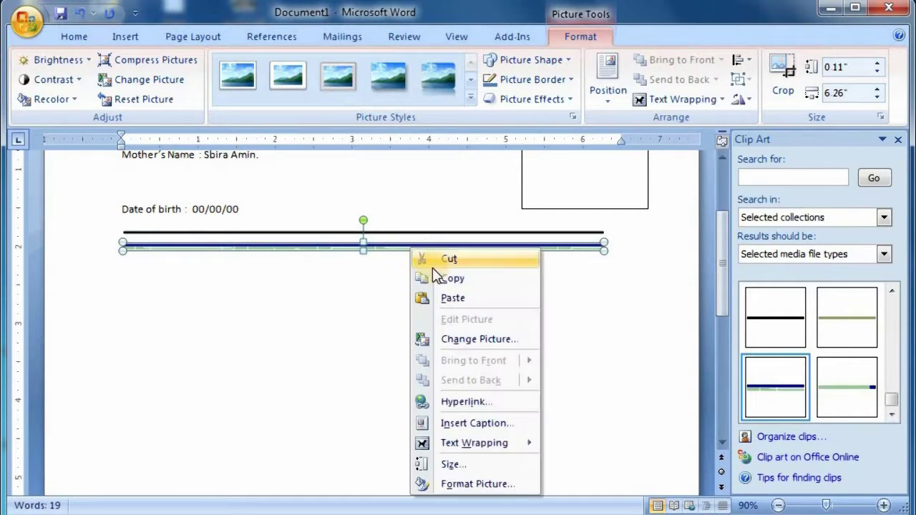
{"action": "key", "text": "Escape"}
{"action": "key", "text": "Delete"}
{"action": "key", "text": "Delete"}
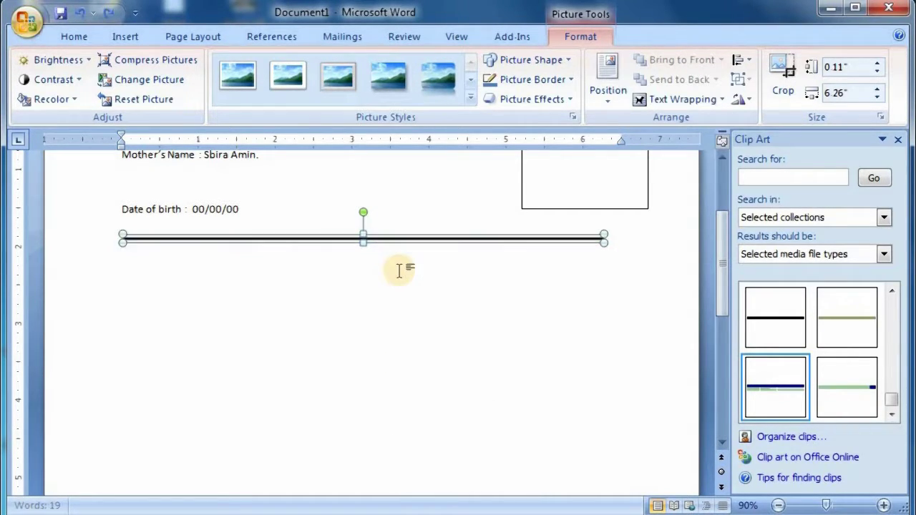
- Search clip art for 'banner', insert a ribbon banner, move it, then delete it
{"action": "left_click", "coordinate": [771, 180]}
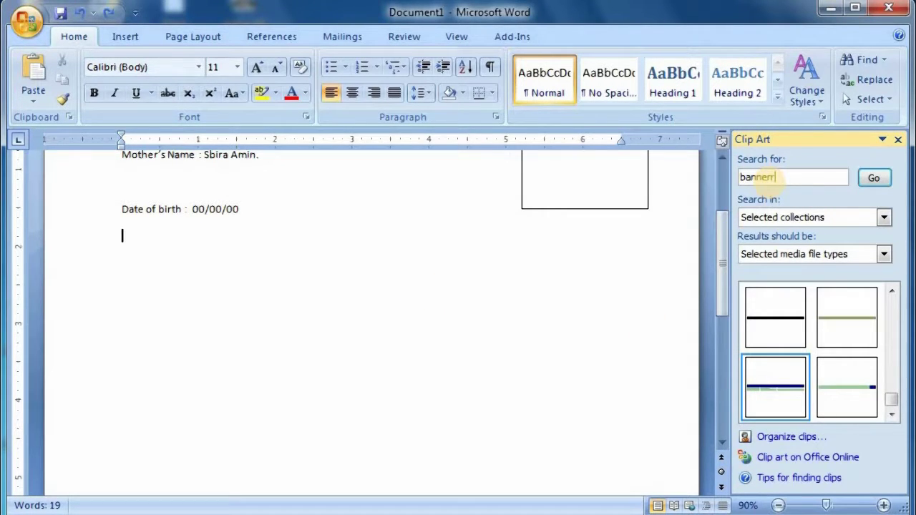
{"action": "key", "text": "Return"}
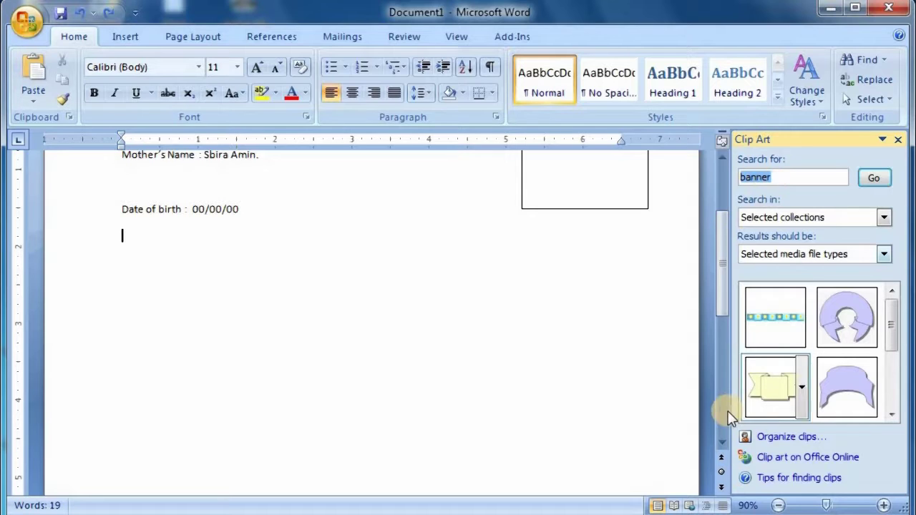
{"action": "left_click", "coordinate": [771, 398]}
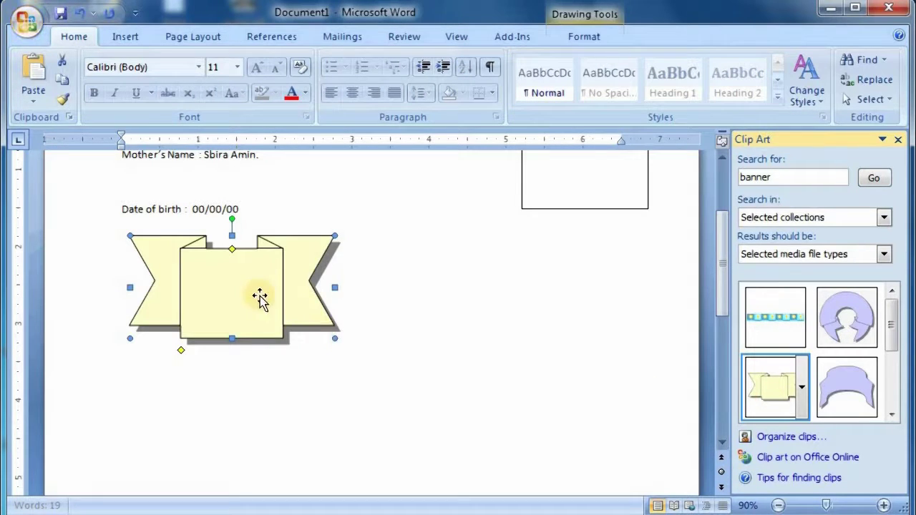
{"action": "left_click_drag", "start_coordinate": [260, 296], "coordinate": [351, 379]}
{"action": "left_click", "coordinate": [357, 344]}
{"action": "right_click", "coordinate": [357, 343]}
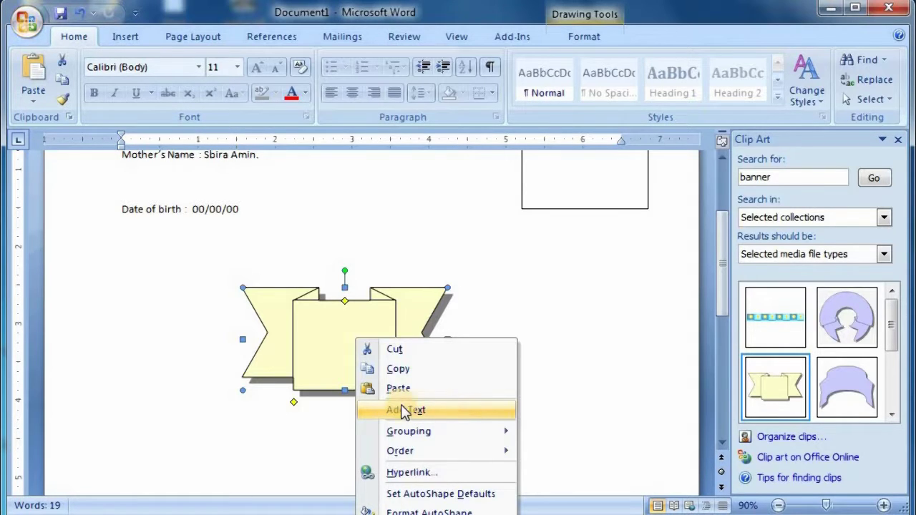
{"action": "left_click", "coordinate": [310, 335]}
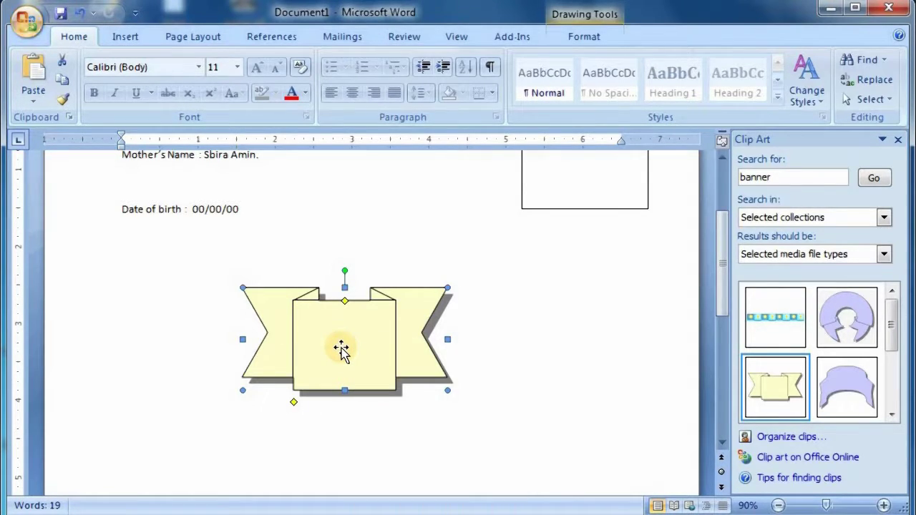
{"action": "key", "text": "Delete"}
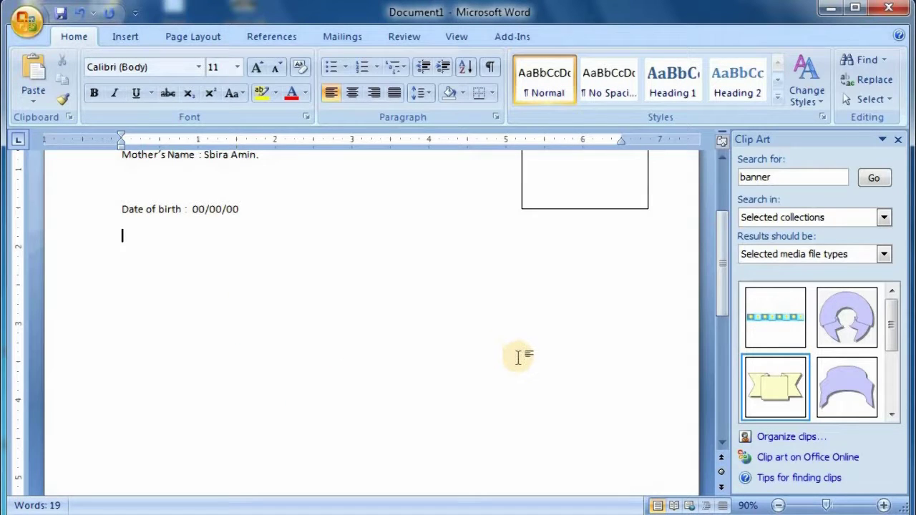
{"action": "scroll", "coordinate": [515, 357], "scroll_direction": "up", "scroll_amount": 3}
- Add the text 'Photo' to the empty rectangle and centre it
{"action": "left_click", "coordinate": [563, 205]}
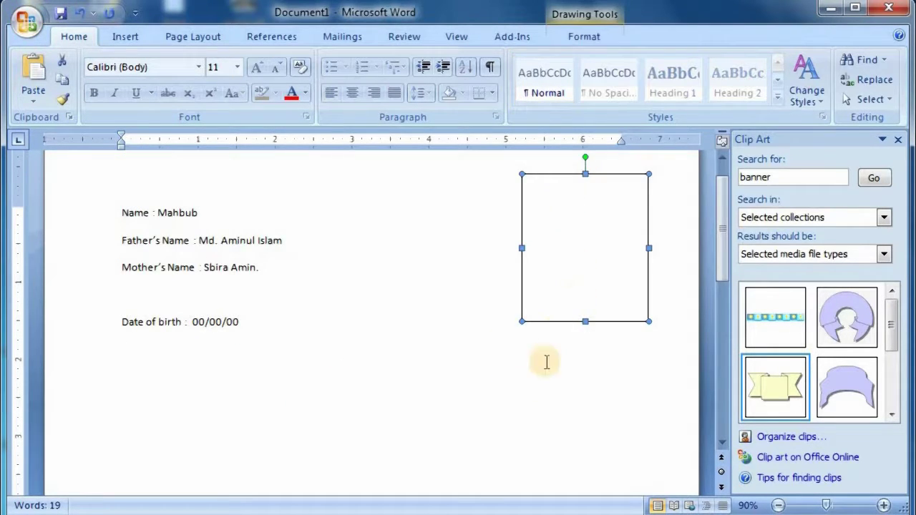
{"action": "left_click", "coordinate": [500, 194]}
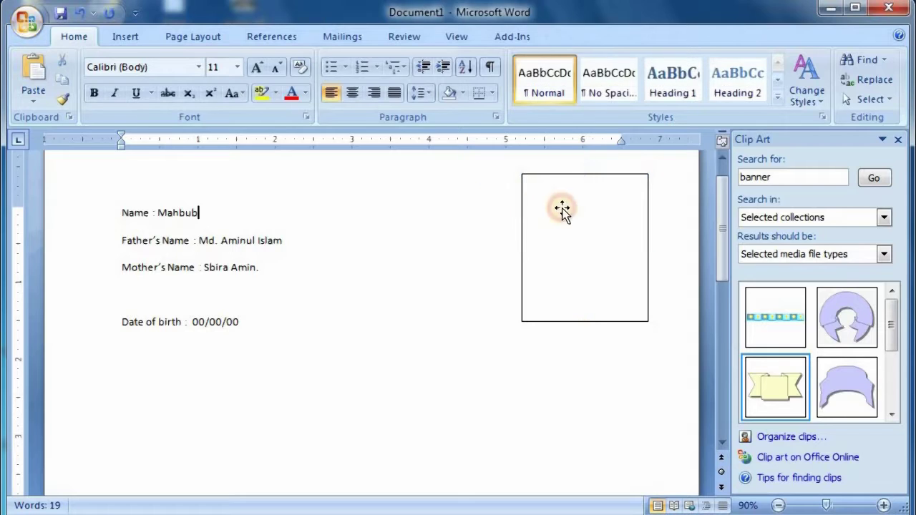
{"action": "left_click", "coordinate": [561, 212]}
{"action": "left_click", "coordinate": [543, 369]}
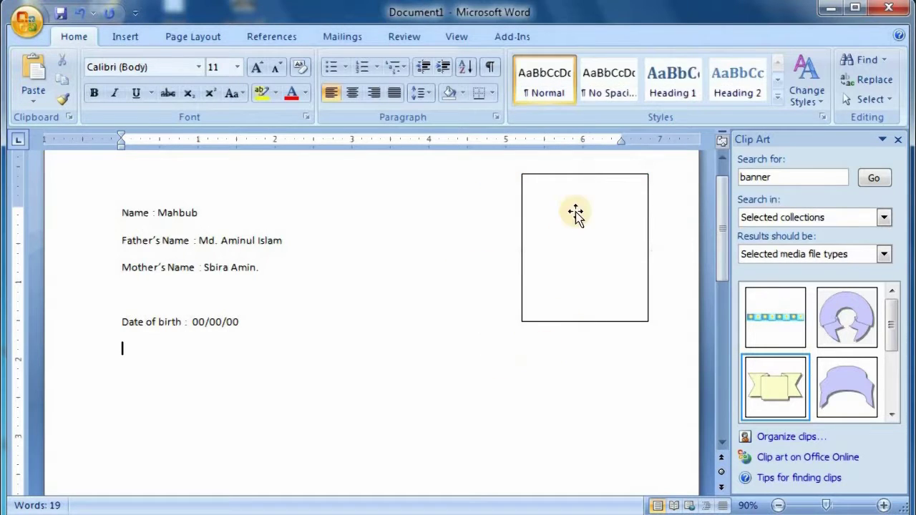
{"action": "left_click", "coordinate": [598, 279]}
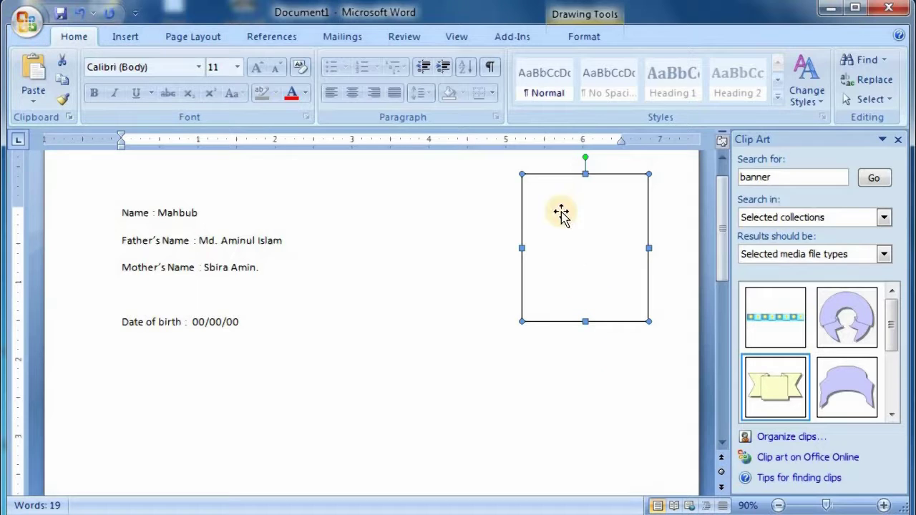
{"action": "right_click", "coordinate": [595, 229]}
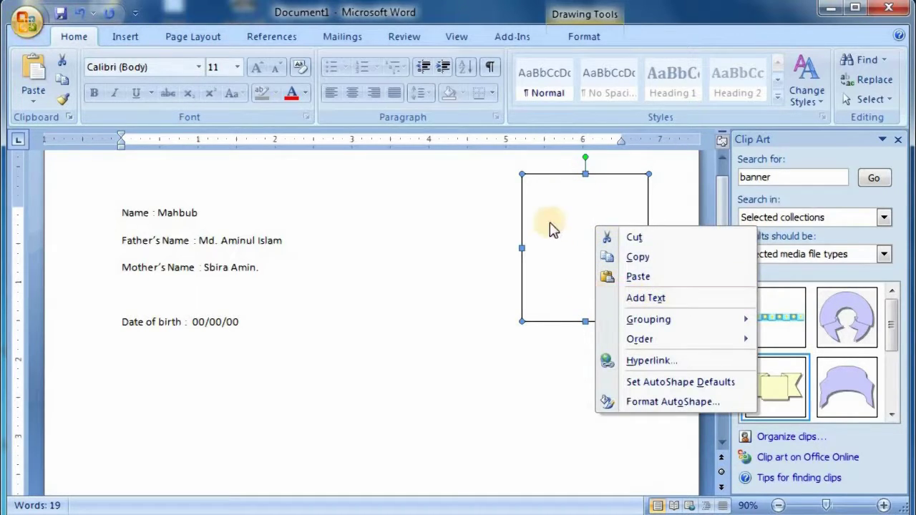
{"action": "left_click", "coordinate": [579, 216]}
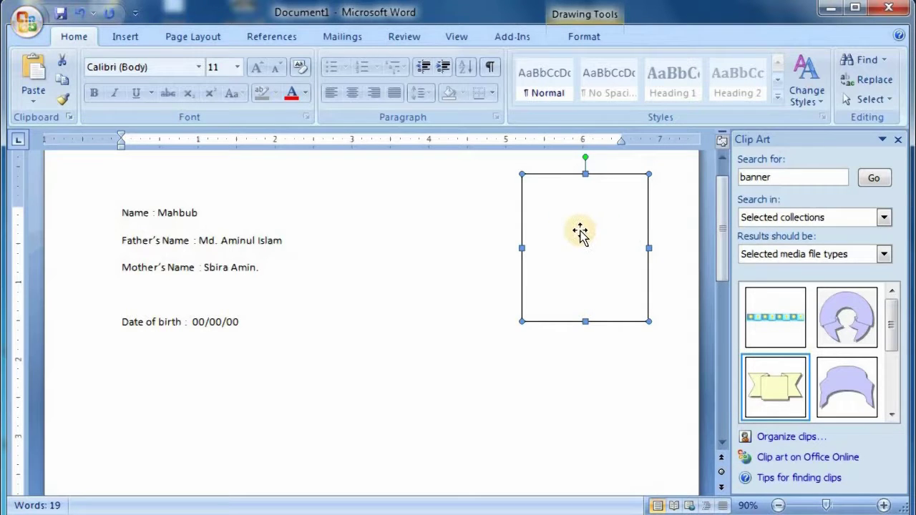
{"action": "right_click", "coordinate": [588, 239]}
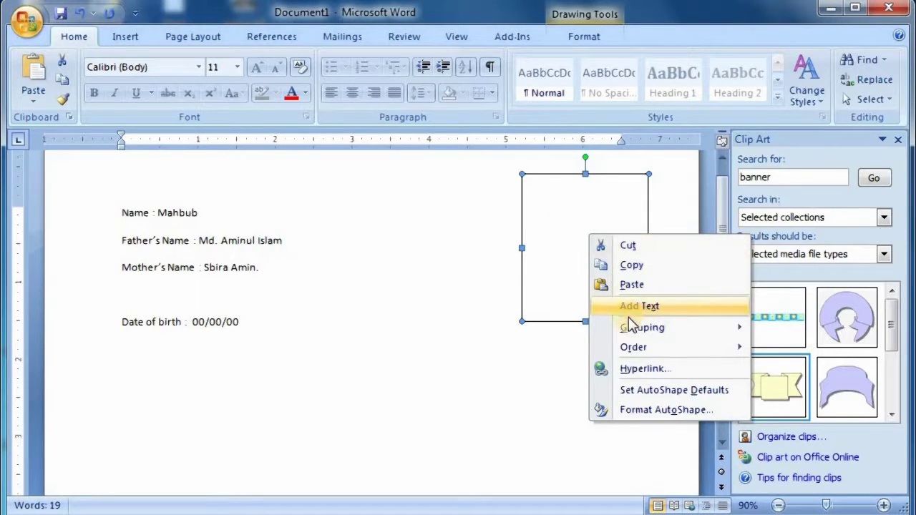
{"action": "left_click", "coordinate": [658, 313]}
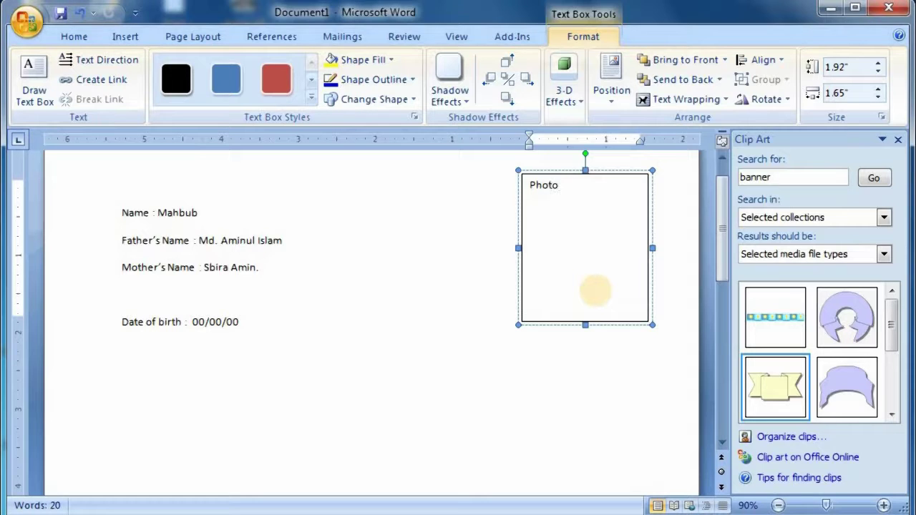
{"action": "key", "text": "ctrl+e"}
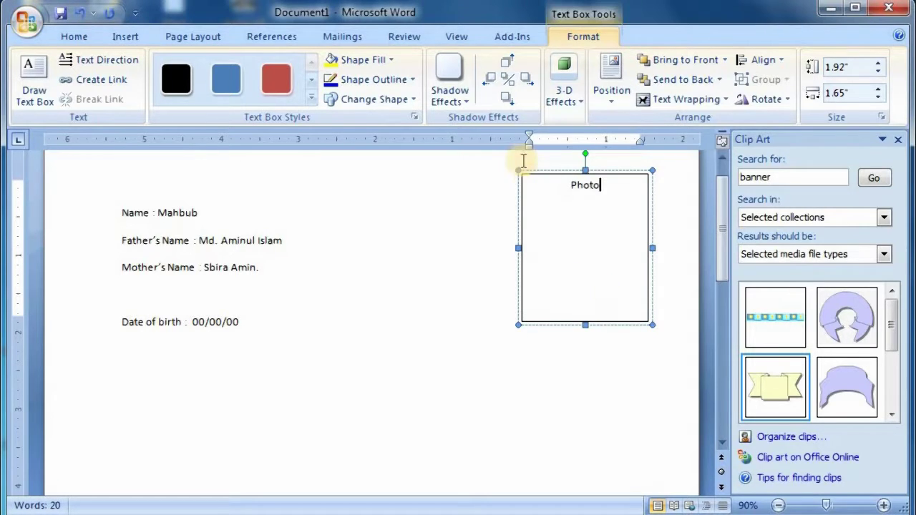
- Push 'Photo' down a line, enlarge its font, and reselect the Photo box
{"action": "left_click_drag", "start_coordinate": [562, 189], "coordinate": [567, 191]}
{"action": "left_click", "coordinate": [567, 191]}
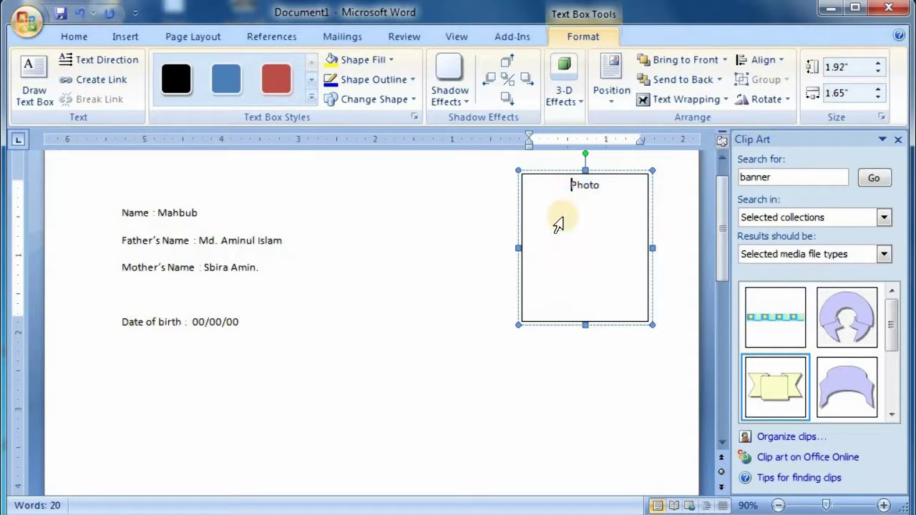
{"action": "key", "text": "Return"}
{"action": "key", "text": "Return"}
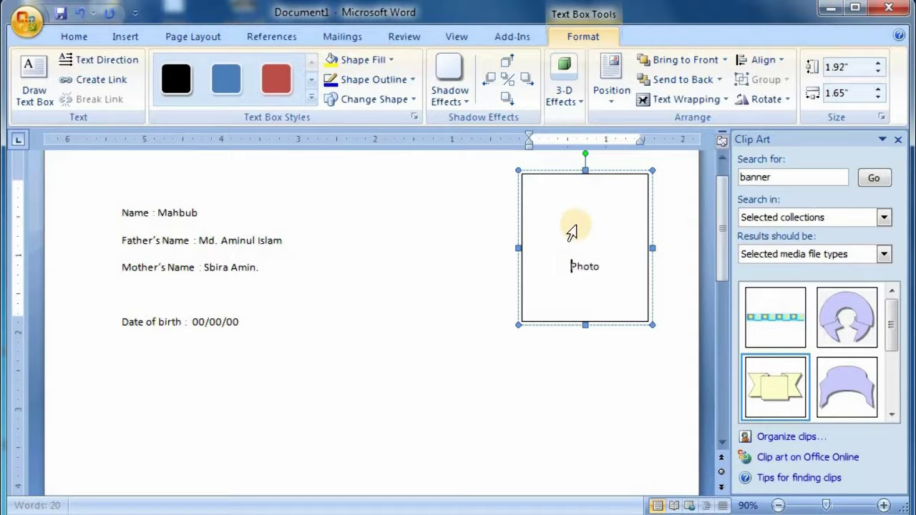
{"action": "key", "text": "BackSpace"}
{"action": "left_click_drag", "start_coordinate": [589, 239], "coordinate": [568, 245]}
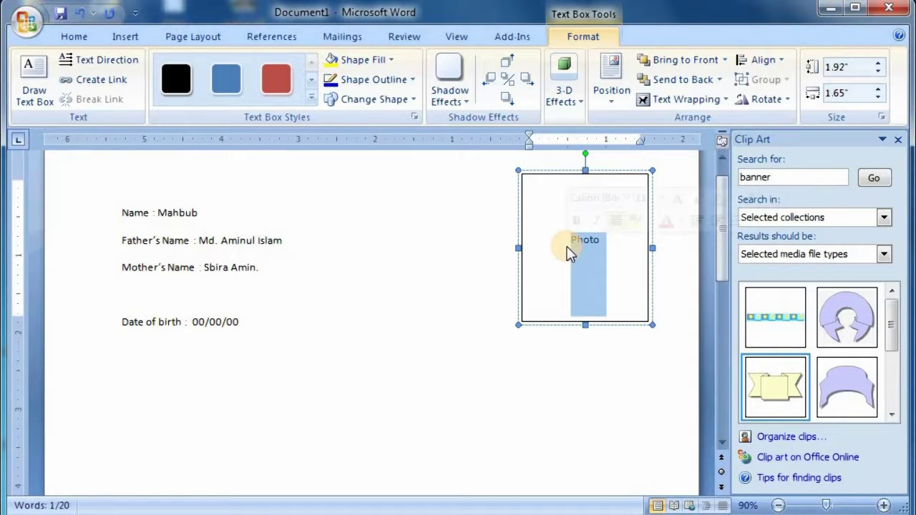
{"action": "key", "text": "ctrl+shift+period"}
{"action": "key", "text": "ctrl+shift+period"}
{"action": "key", "text": "ctrl+shift+comma"}
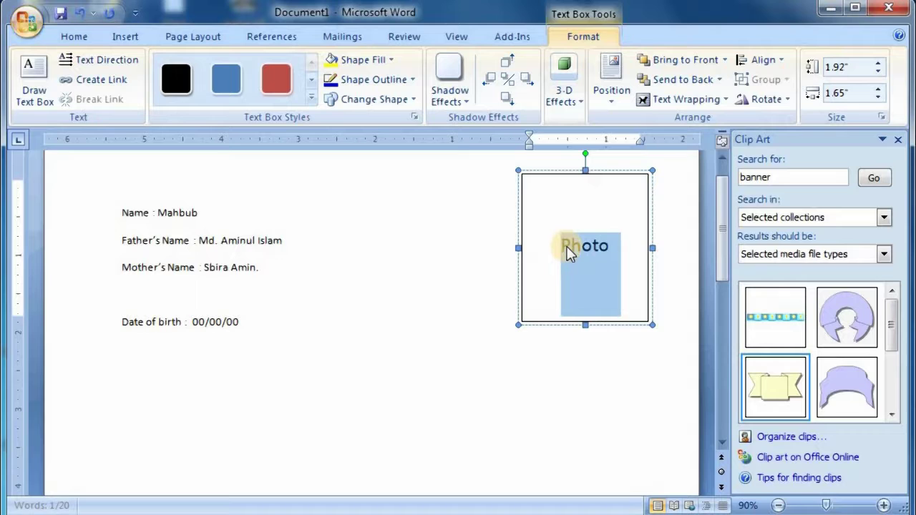
{"action": "left_click", "coordinate": [609, 247]}
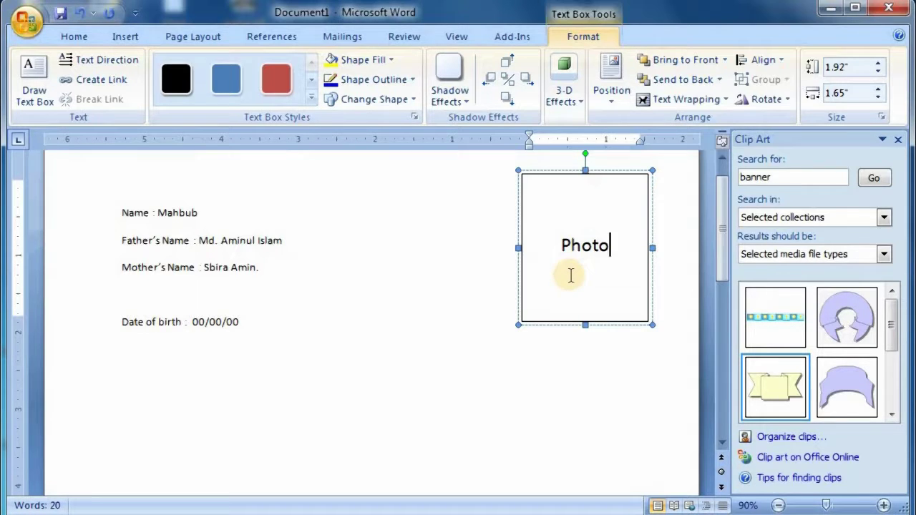
{"action": "left_click", "coordinate": [387, 299]}
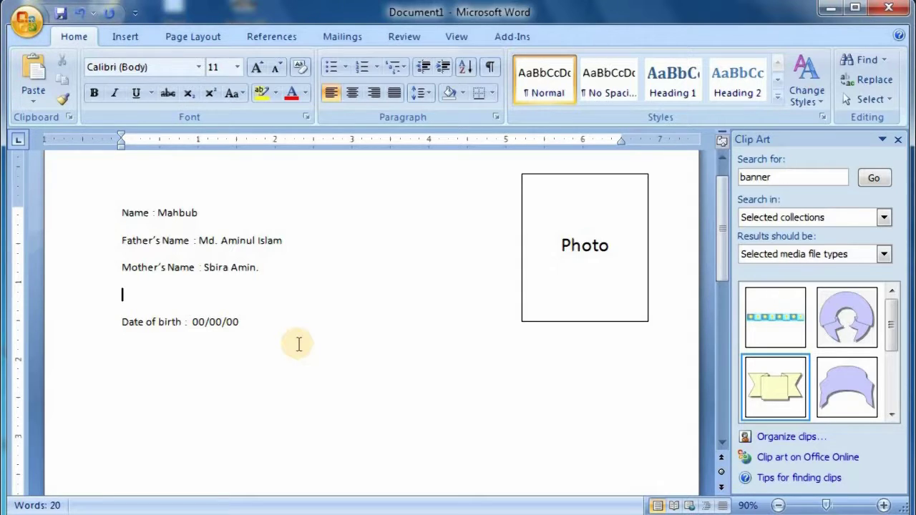
{"action": "left_click", "coordinate": [569, 306]}
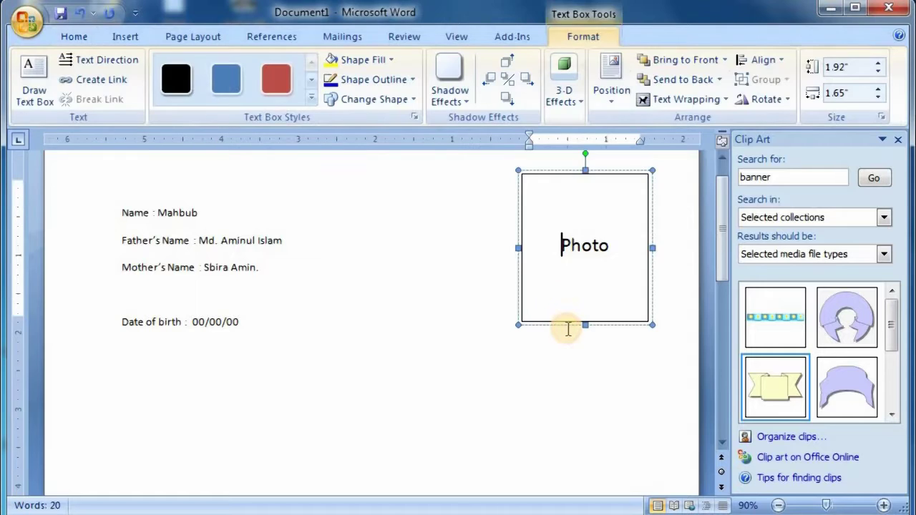
{"action": "left_click", "coordinate": [566, 325]}
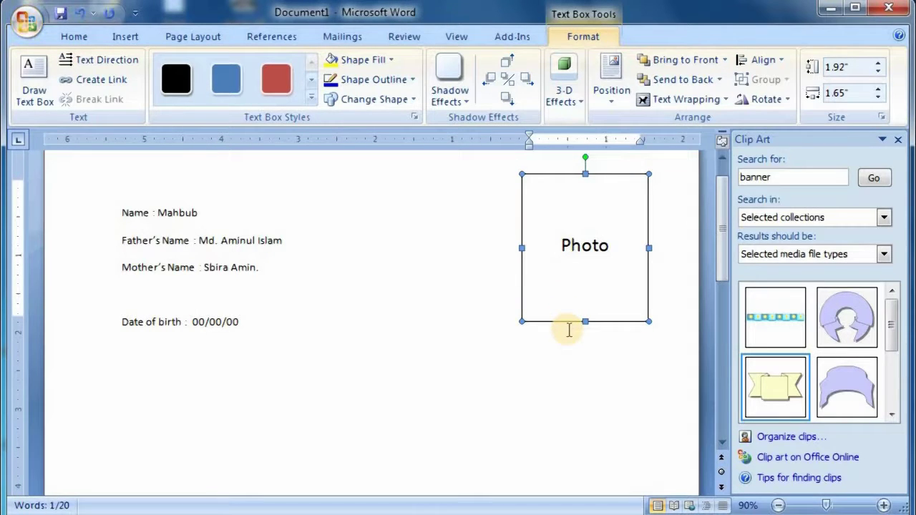
- Delete the Photo box and draw a rounded rectangle at the top right of the page
{"action": "key", "text": "Delete"}
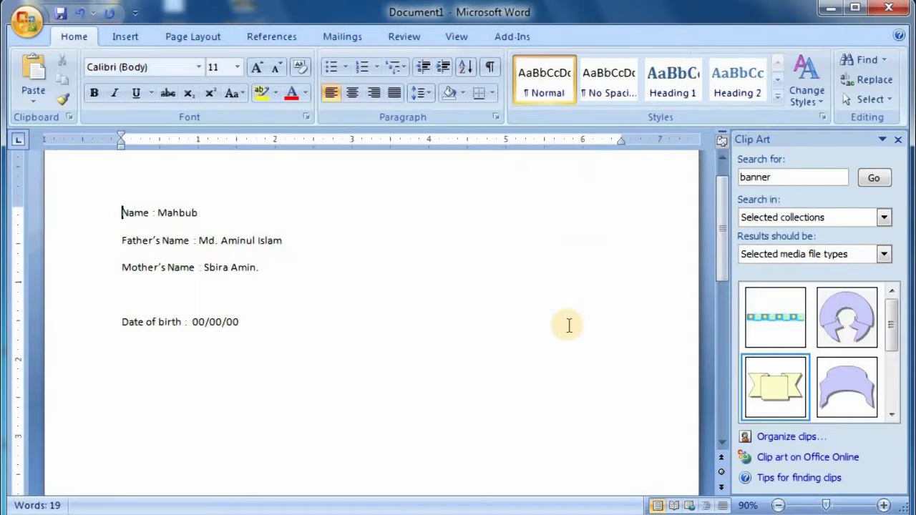
{"action": "left_click", "coordinate": [124, 36]}
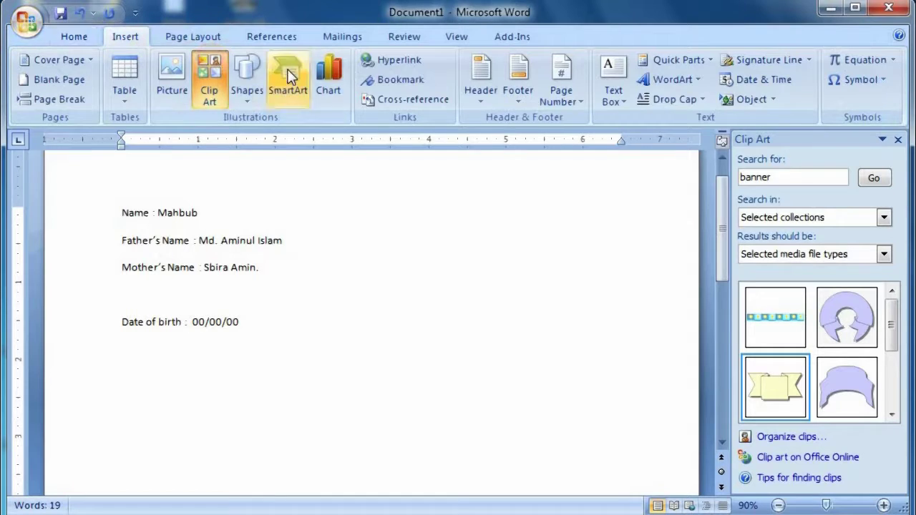
{"action": "left_click", "coordinate": [247, 93]}
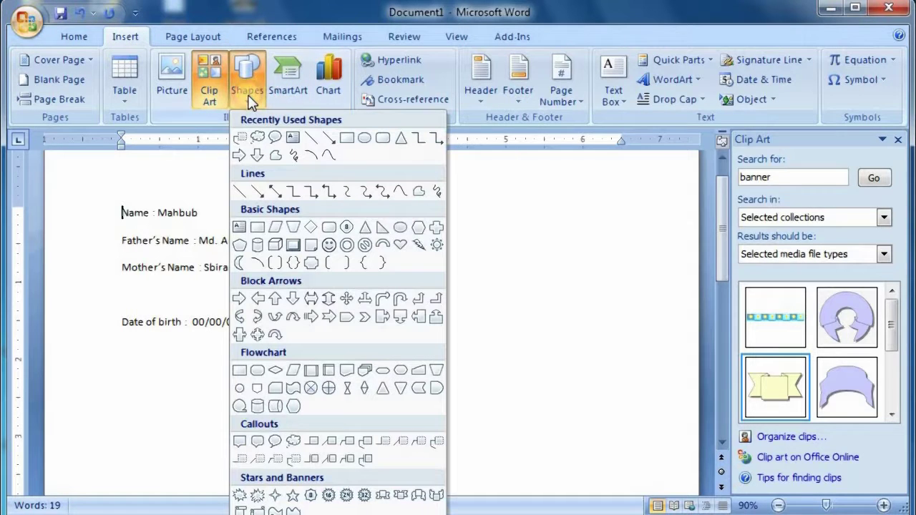
{"action": "left_click", "coordinate": [380, 143]}
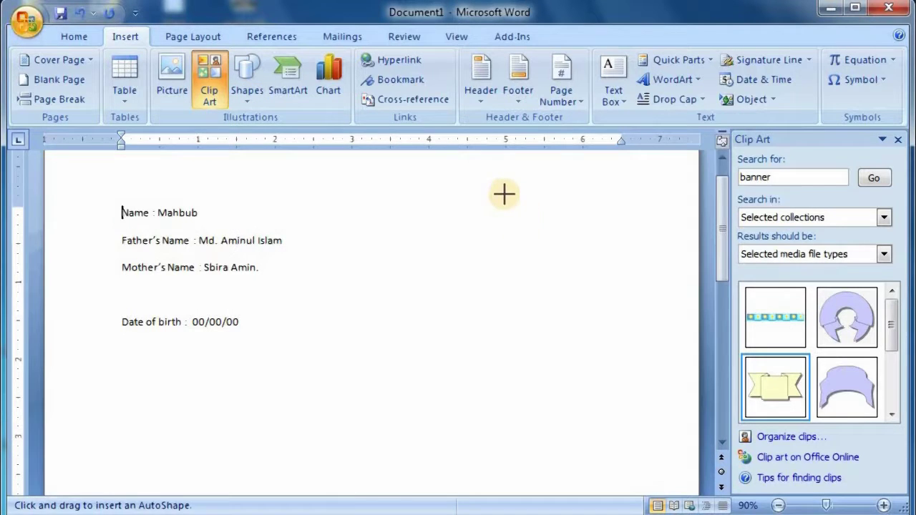
{"action": "mouse_move", "coordinate": [640, 342]}
{"action": "left_mouse_down"}
{"action": "mouse_move", "coordinate": [505, 194]}
{"action": "mouse_move", "coordinate": [505, 258]}
{"action": "mouse_move", "coordinate": [493, 219]}
{"action": "mouse_move", "coordinate": [494, 240]}
{"action": "left_mouse_up"}
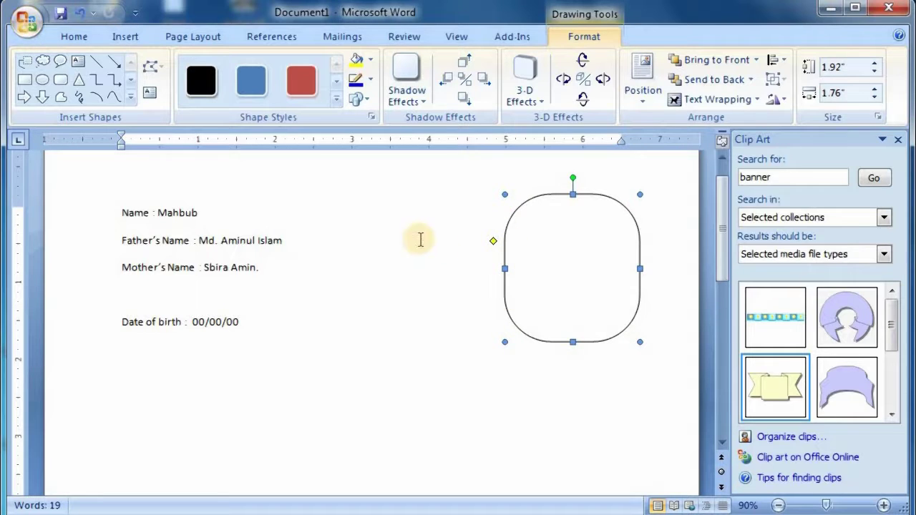
- Draw a triangle below the personal details, shift its apex right and widen it
{"action": "left_click", "coordinate": [78, 80]}
{"action": "left_click_drag", "start_coordinate": [314, 313], "coordinate": [440, 430]}
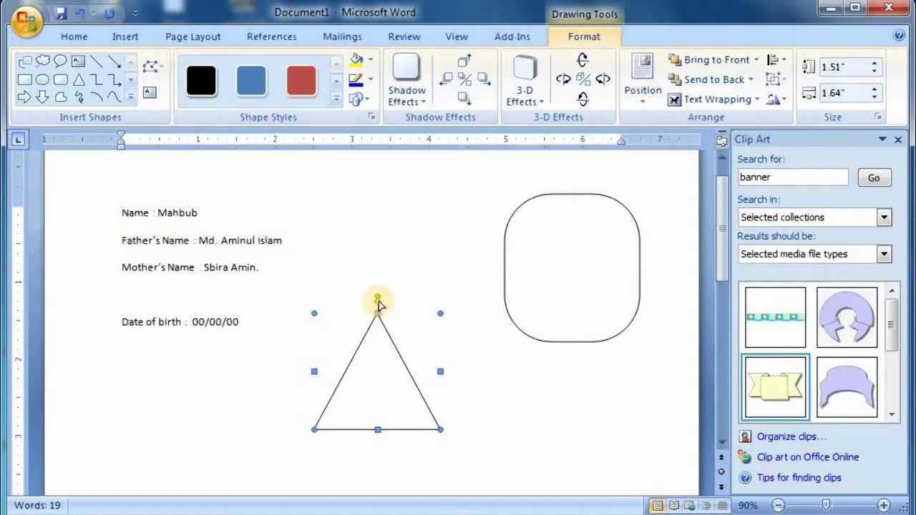
{"action": "mouse_move", "coordinate": [378, 301]}
{"action": "left_mouse_down"}
{"action": "mouse_move", "coordinate": [384, 347]}
{"action": "mouse_move", "coordinate": [387, 322]}
{"action": "mouse_move", "coordinate": [370, 312]}
{"action": "mouse_move", "coordinate": [351, 362]}
{"action": "mouse_move", "coordinate": [350, 318]}
{"action": "mouse_move", "coordinate": [378, 315]}
{"action": "left_mouse_up"}
{"action": "left_click_drag", "start_coordinate": [440, 371], "coordinate": [478, 372]}
- Rotate the triangle and the rounded rectangle slightly clockwise
{"action": "left_click_drag", "start_coordinate": [396, 296], "coordinate": [428, 309]}
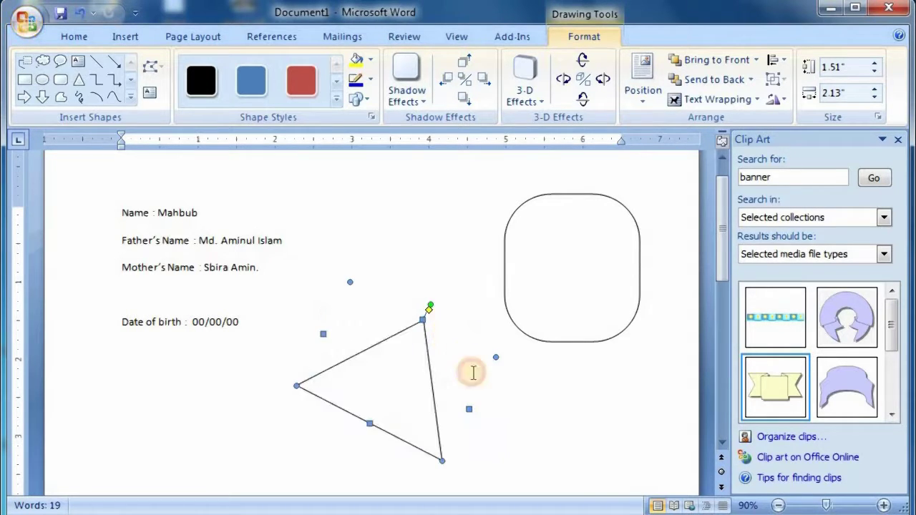
{"action": "left_click", "coordinate": [562, 194]}
{"action": "left_click_drag", "start_coordinate": [571, 179], "coordinate": [595, 215]}
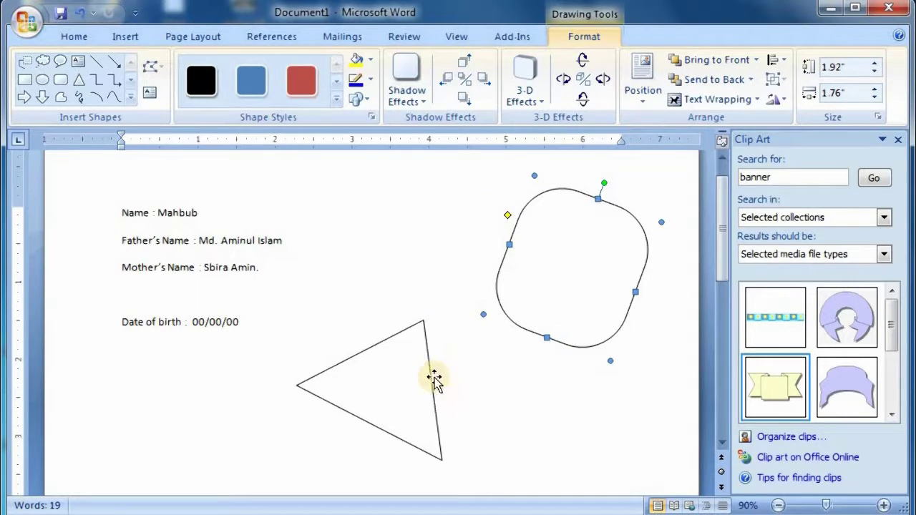
{"action": "left_click", "coordinate": [78, 97]}
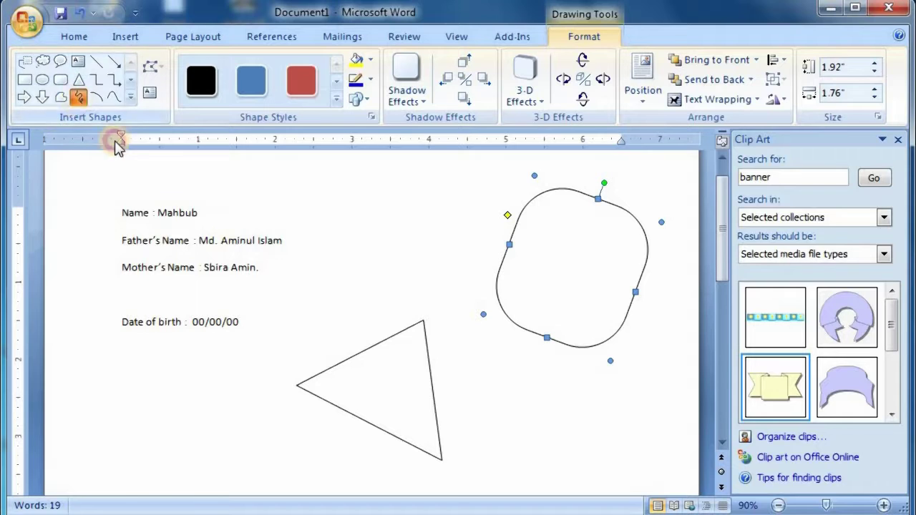
{"action": "mouse_move", "coordinate": [216, 384]}
{"action": "left_mouse_down"}
{"action": "mouse_move", "coordinate": [379, 314]}
{"action": "mouse_move", "coordinate": [420, 372]}
{"action": "mouse_move", "coordinate": [421, 270]}
{"action": "left_mouse_up"}
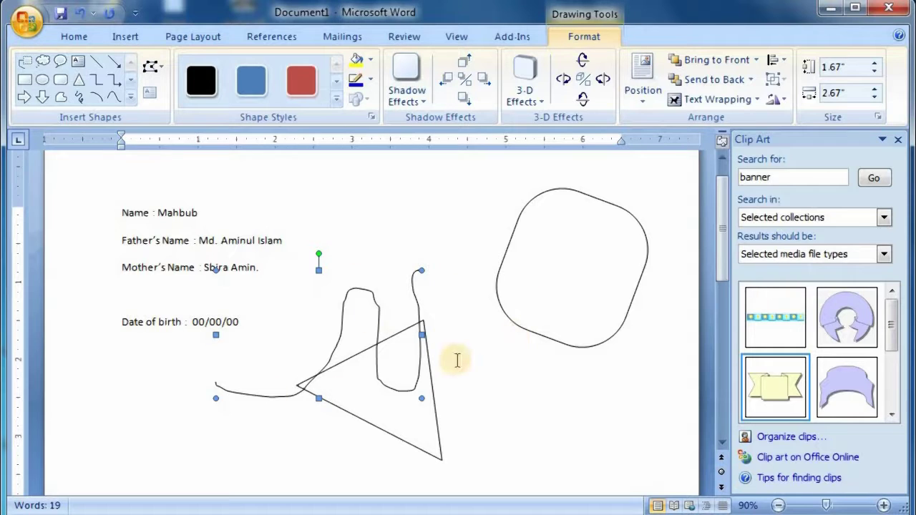
{"action": "left_click", "coordinate": [445, 315]}
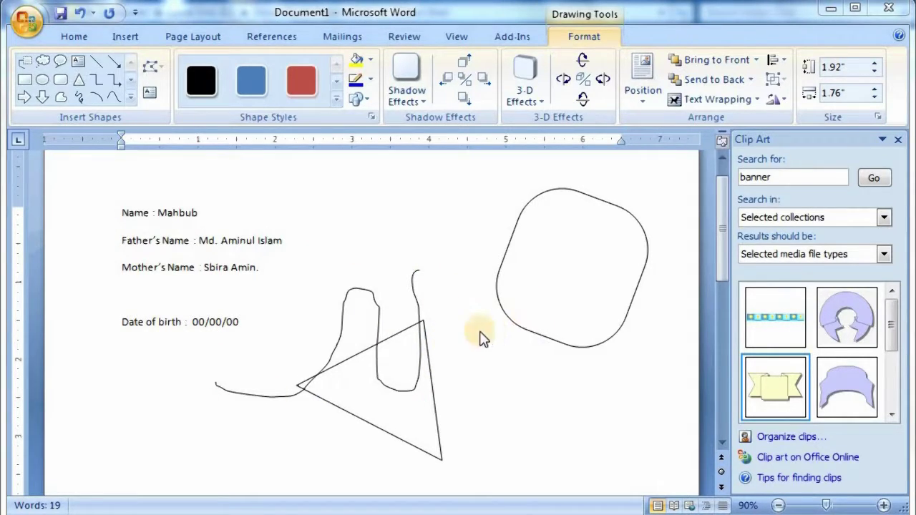
{"action": "left_click", "coordinate": [546, 317]}
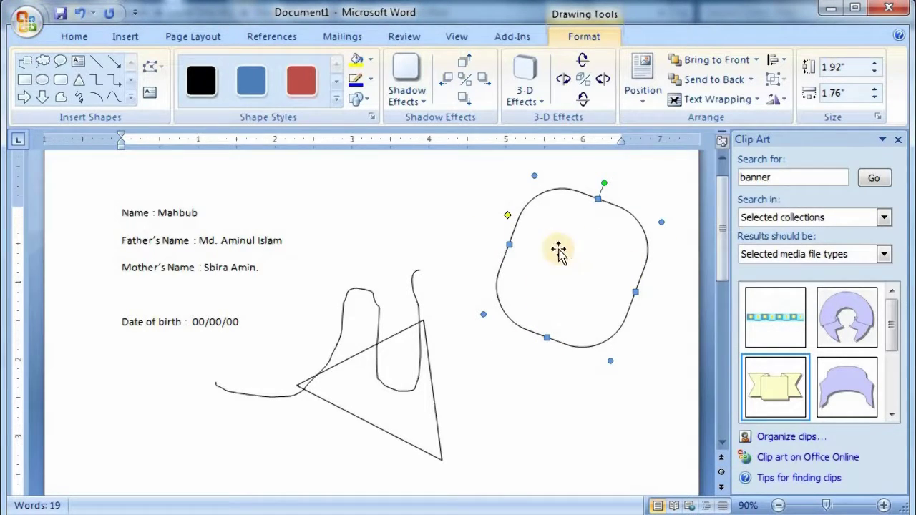
{"action": "left_click", "coordinate": [203, 82]}
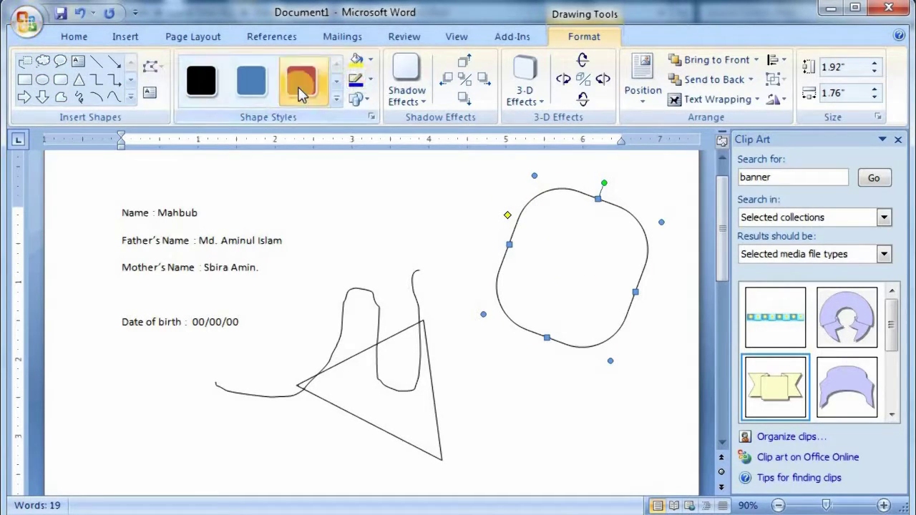
- Apply a drop shadow to the rounded shape
{"action": "left_click", "coordinate": [373, 81]}
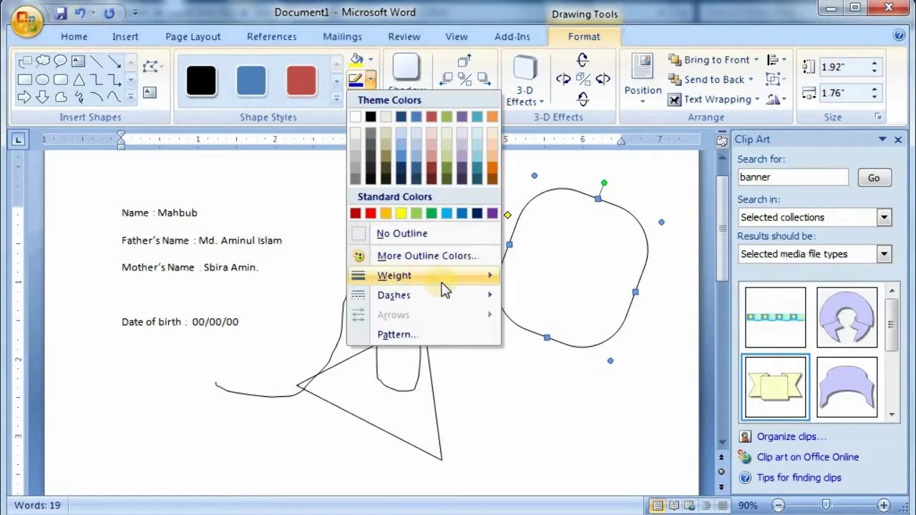
{"action": "mouse_move", "coordinate": [394, 276]}
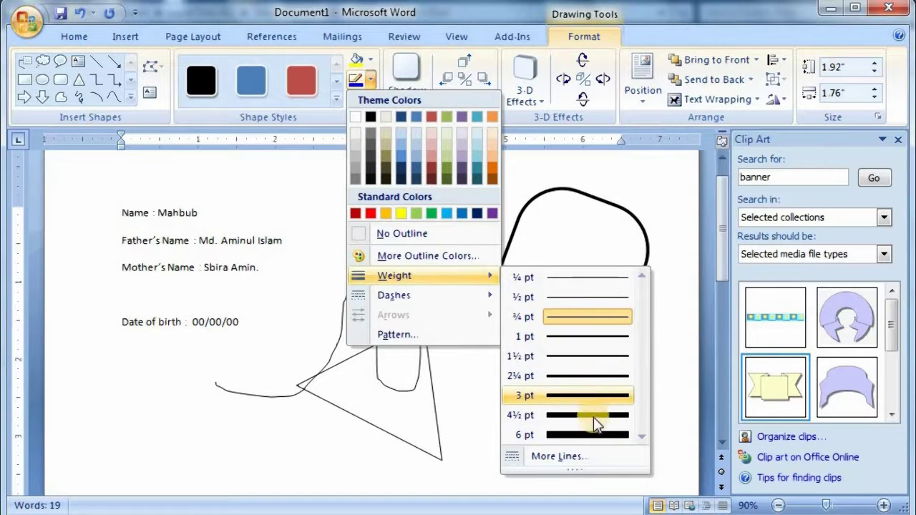
{"action": "left_click", "coordinate": [412, 70]}
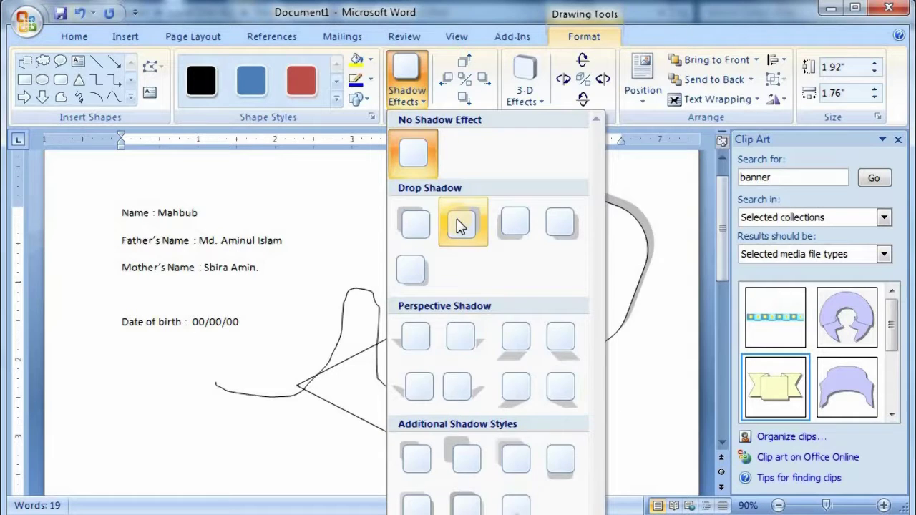
{"action": "left_click", "coordinate": [461, 226]}
- Switch to a perspective shadow, nudge it three steps right and adjust it vertically
{"action": "left_click", "coordinate": [408, 82]}
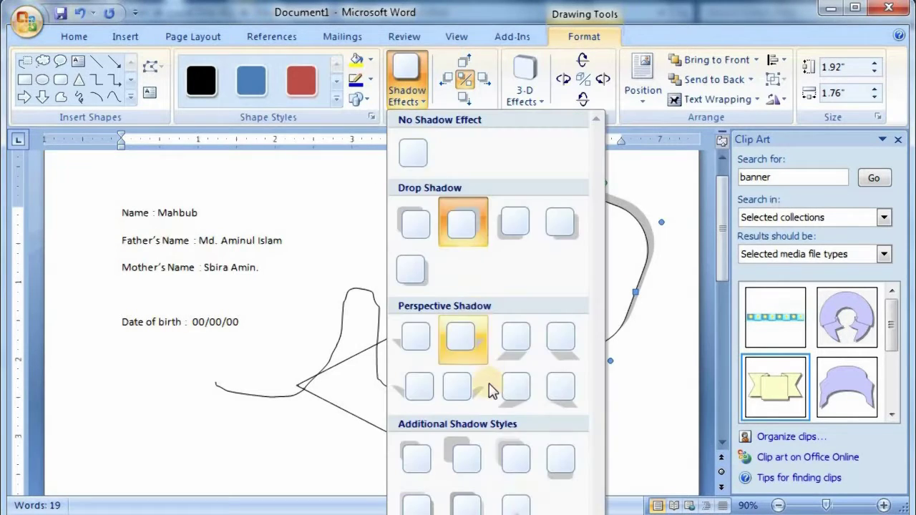
{"action": "left_click", "coordinate": [514, 338]}
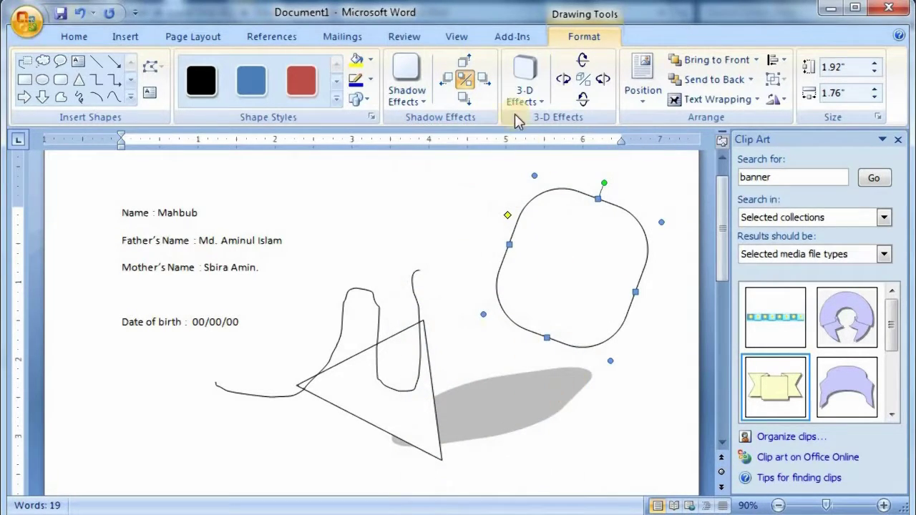
{"action": "left_click", "coordinate": [483, 79]}
{"action": "left_click", "coordinate": [483, 79]}
{"action": "left_click", "coordinate": [483, 78]}
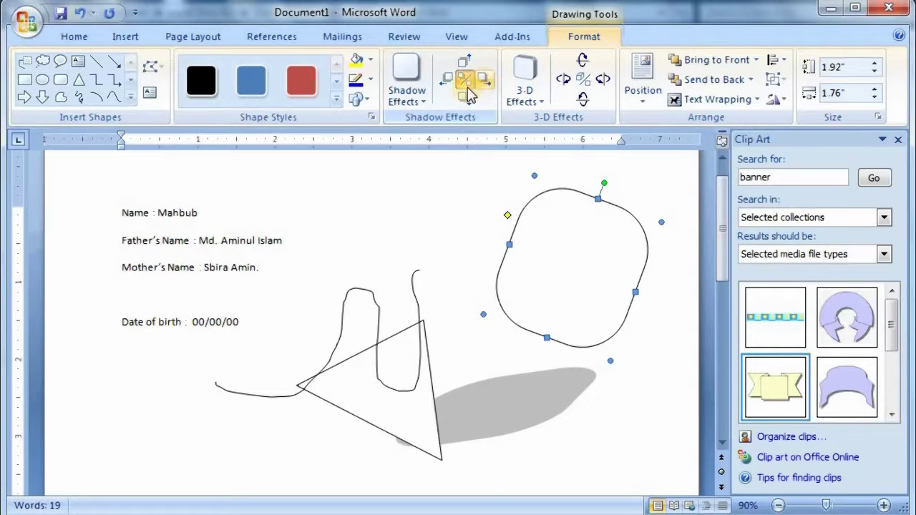
{"action": "left_click", "coordinate": [464, 97]}
{"action": "left_click", "coordinate": [464, 97]}
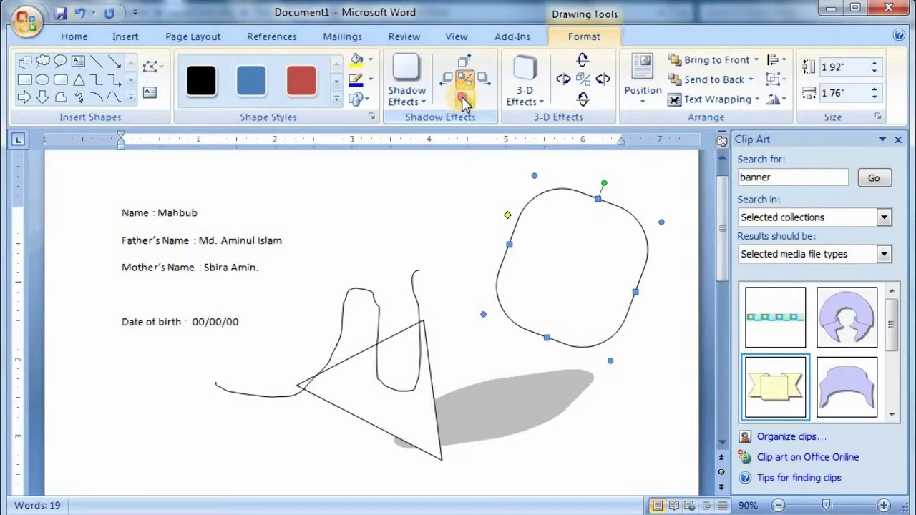
{"action": "left_click", "coordinate": [464, 61]}
{"action": "left_click", "coordinate": [463, 60]}
{"action": "left_click", "coordinate": [463, 60]}
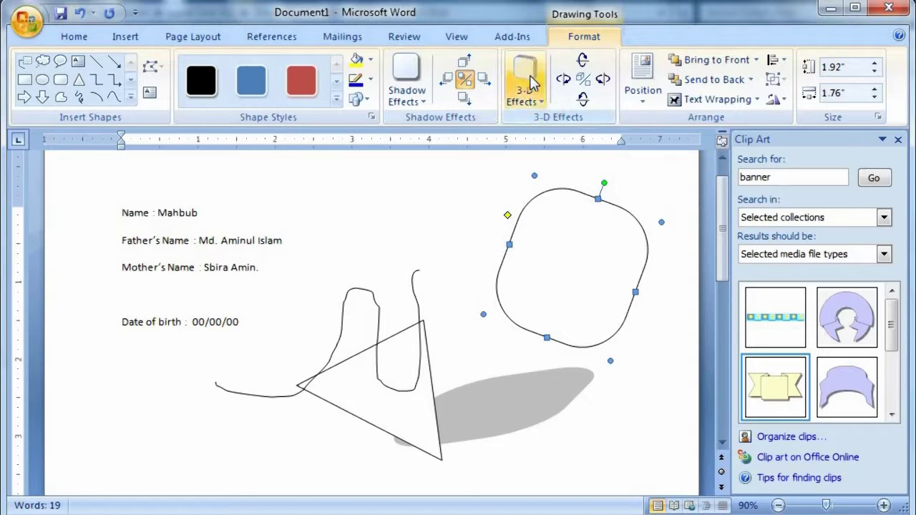
- Apply 3-D Style 2 to the rounded shape and readjust its corner rounding
{"action": "left_click", "coordinate": [530, 82]}
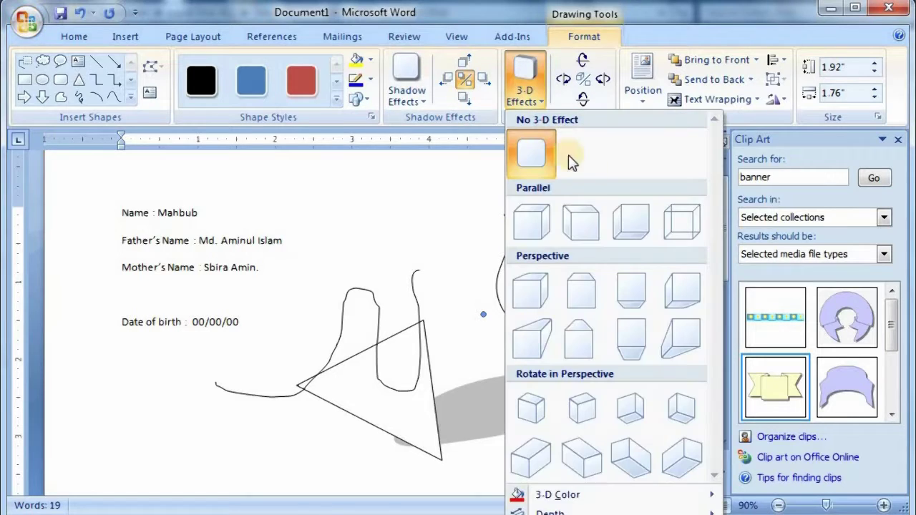
{"action": "left_click", "coordinate": [580, 224]}
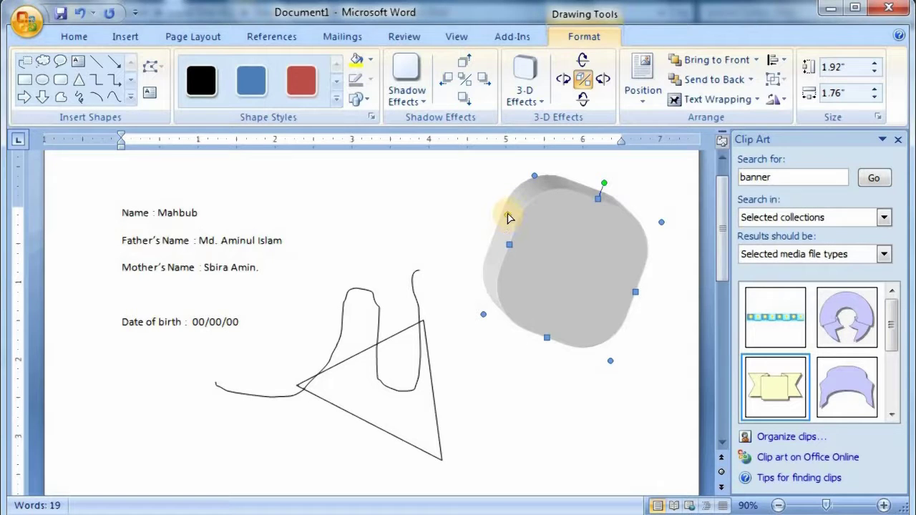
{"action": "left_click_drag", "start_coordinate": [509, 215], "coordinate": [563, 262]}
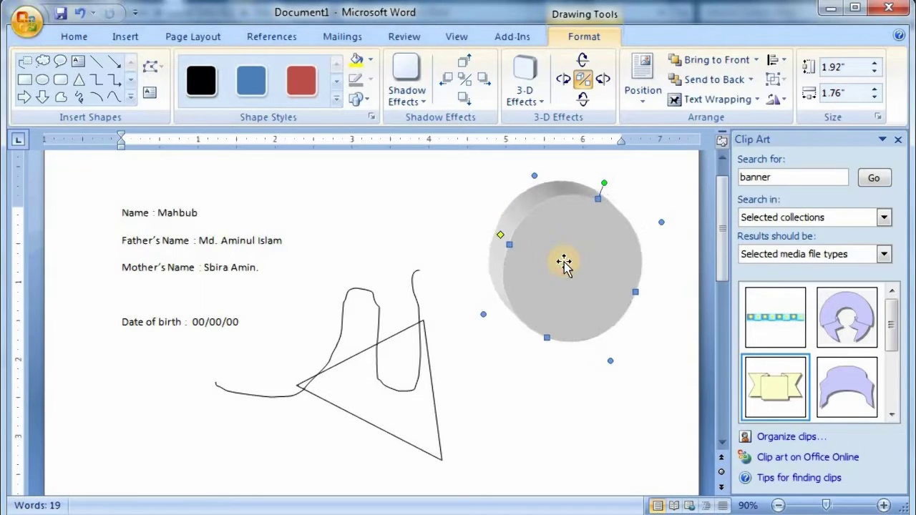
{"action": "left_click_drag", "start_coordinate": [500, 242], "coordinate": [505, 220]}
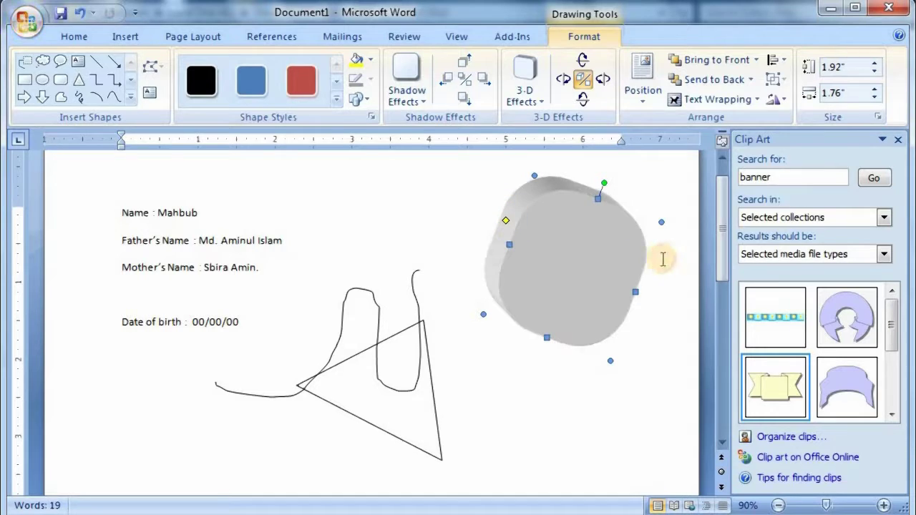
- Tilt the 3-D shape right seven times, then tilt it downward
{"action": "left_click", "coordinate": [605, 81]}
{"action": "left_click", "coordinate": [604, 81]}
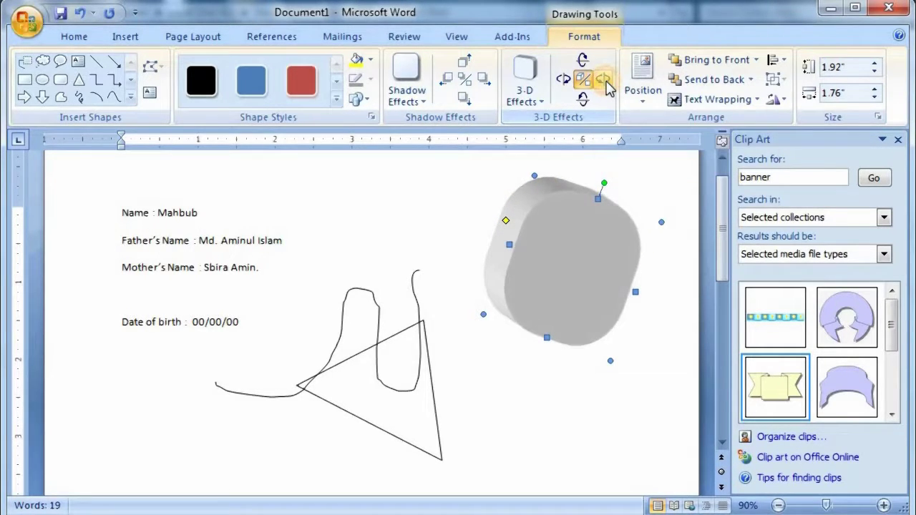
{"action": "left_click", "coordinate": [605, 82]}
{"action": "left_click", "coordinate": [604, 82]}
{"action": "left_click", "coordinate": [605, 81]}
{"action": "left_click", "coordinate": [604, 82]}
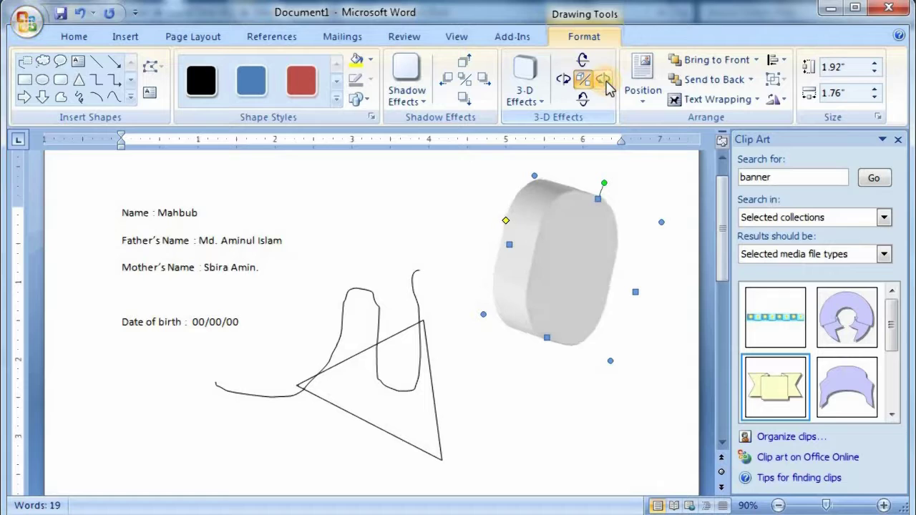
{"action": "left_click", "coordinate": [604, 82]}
{"action": "left_click", "coordinate": [563, 79]}
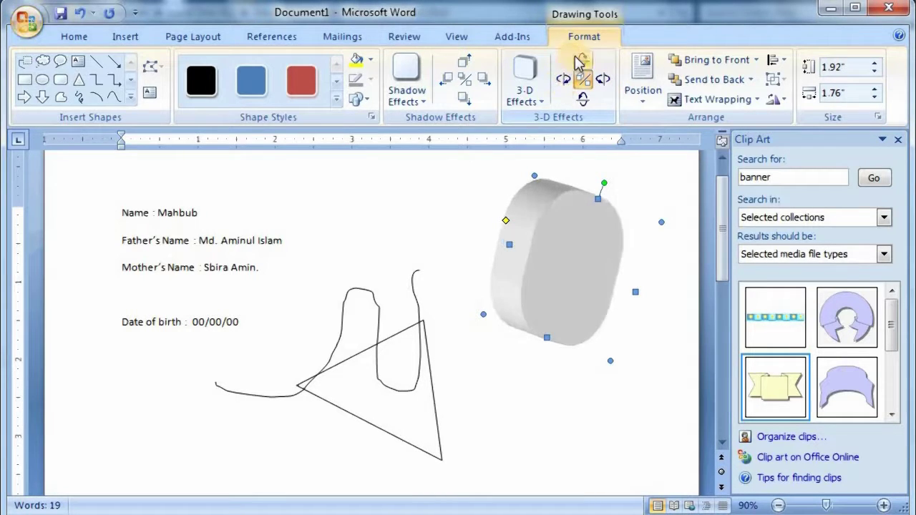
{"action": "left_click", "coordinate": [582, 60]}
{"action": "left_click", "coordinate": [583, 100]}
{"action": "left_click", "coordinate": [583, 100]}
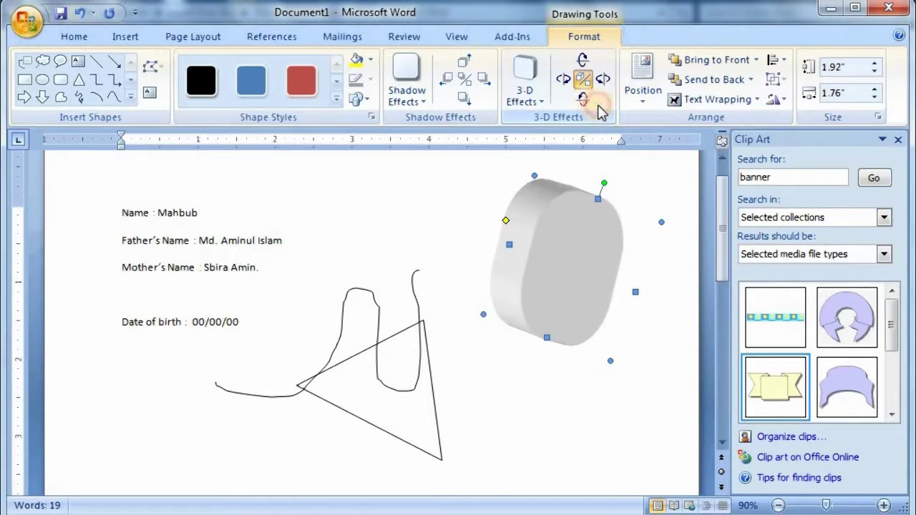
{"action": "left_click", "coordinate": [651, 80]}
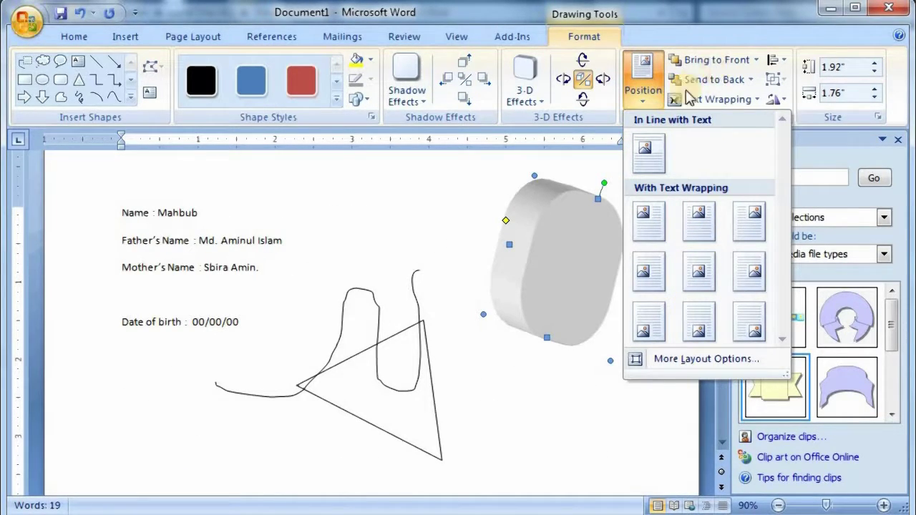
- Align the 3-D shape to the left, then to the right margin of the page
{"action": "left_click", "coordinate": [718, 99]}
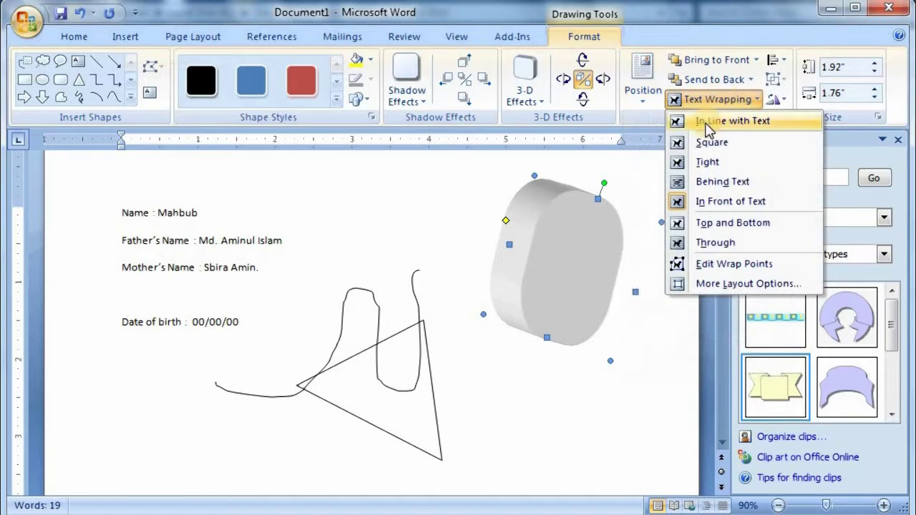
{"action": "left_click", "coordinate": [781, 63]}
{"action": "left_click", "coordinate": [789, 79]}
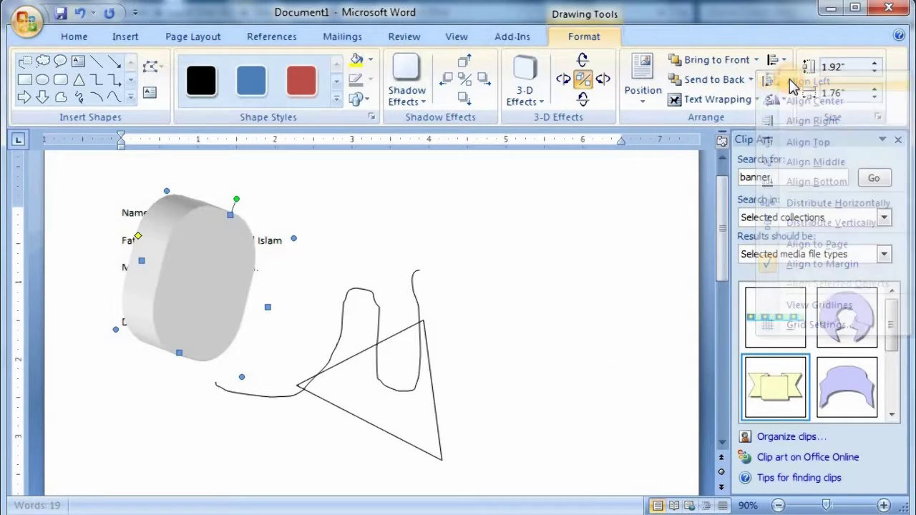
{"action": "left_click", "coordinate": [756, 60]}
{"action": "left_click", "coordinate": [772, 61]}
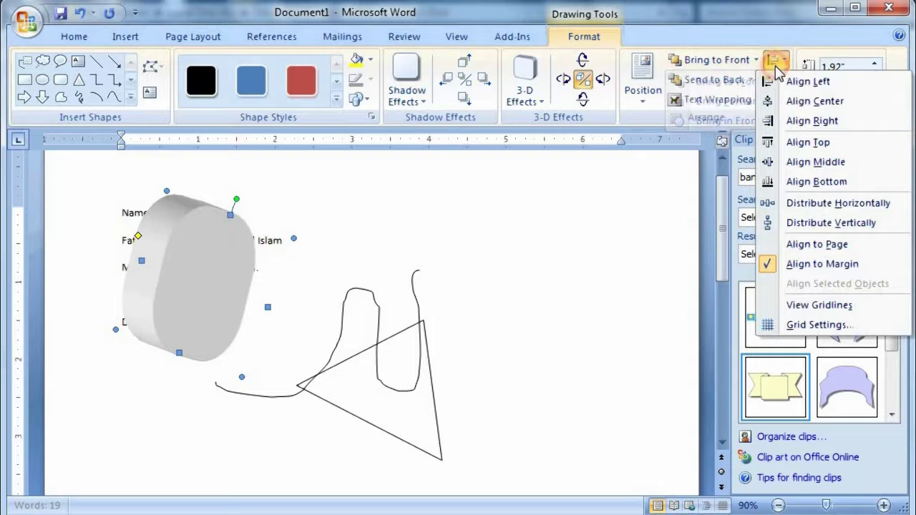
{"action": "left_click", "coordinate": [812, 118]}
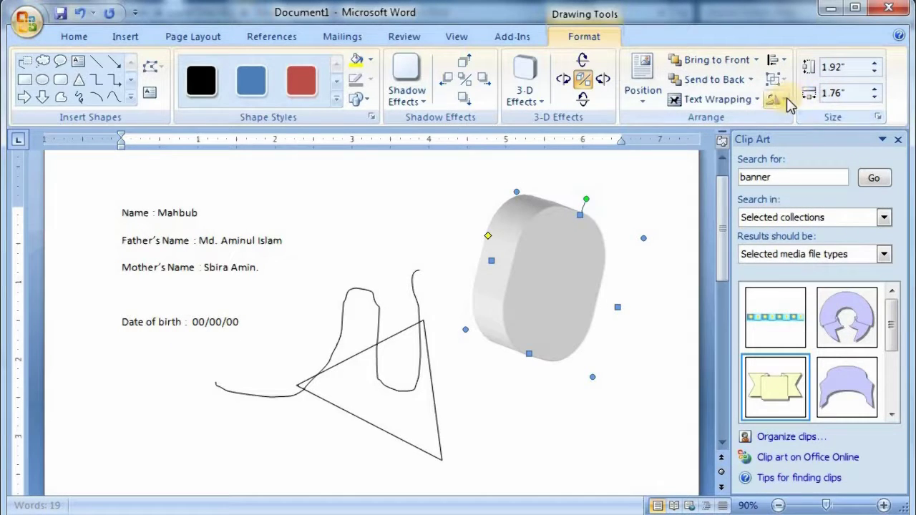
- Rotate the shape 90° left twice and flip it vertically
{"action": "left_click", "coordinate": [775, 100]}
{"action": "left_click", "coordinate": [789, 140]}
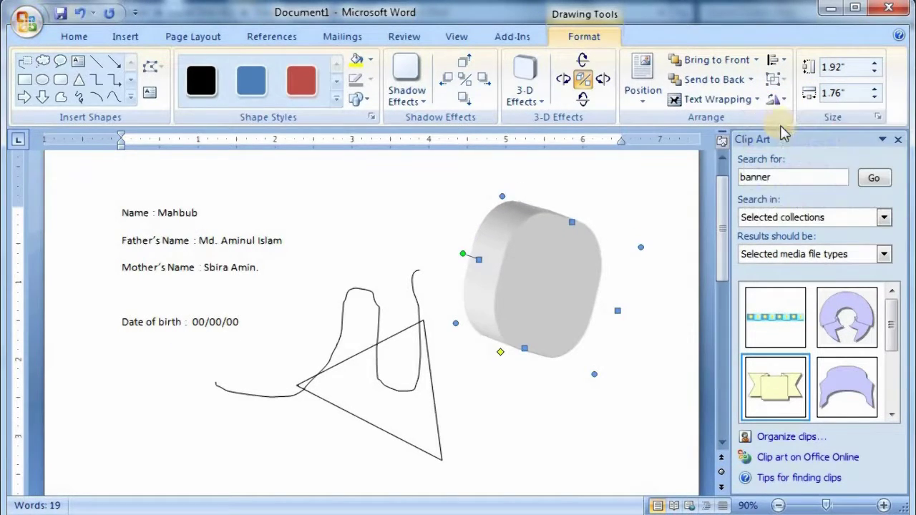
{"action": "left_click", "coordinate": [783, 101]}
{"action": "left_click", "coordinate": [794, 142]}
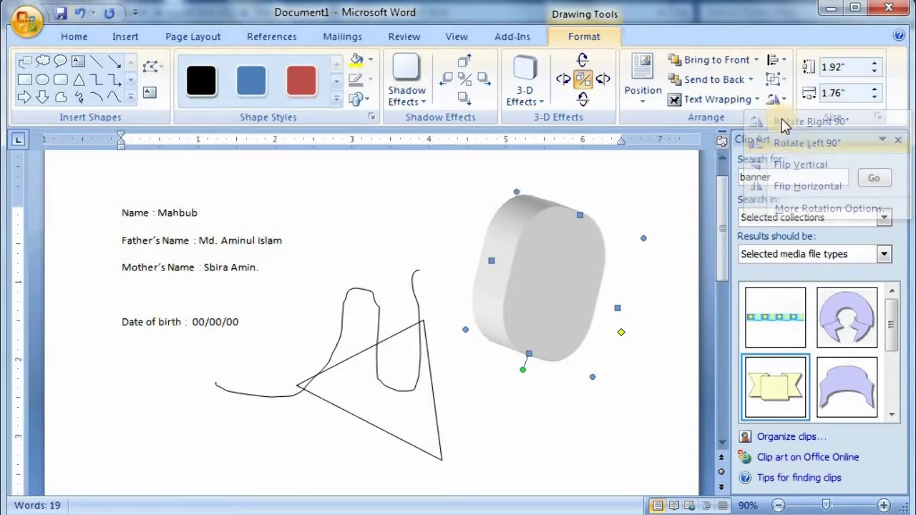
{"action": "left_click", "coordinate": [778, 100]}
{"action": "left_click", "coordinate": [785, 168]}
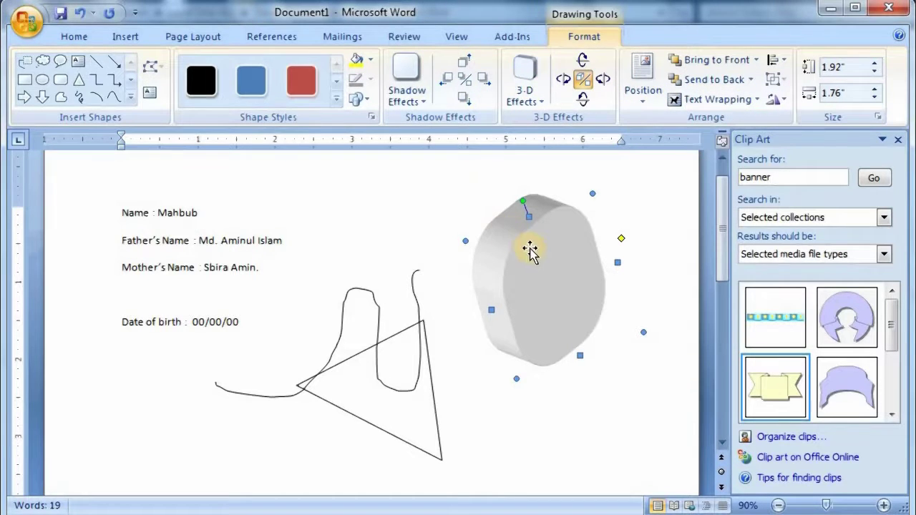
- Undo the 3-D styling and reselect the plain outlined rounded shape
{"action": "key", "text": "Tab"}
{"action": "left_click", "coordinate": [518, 285]}
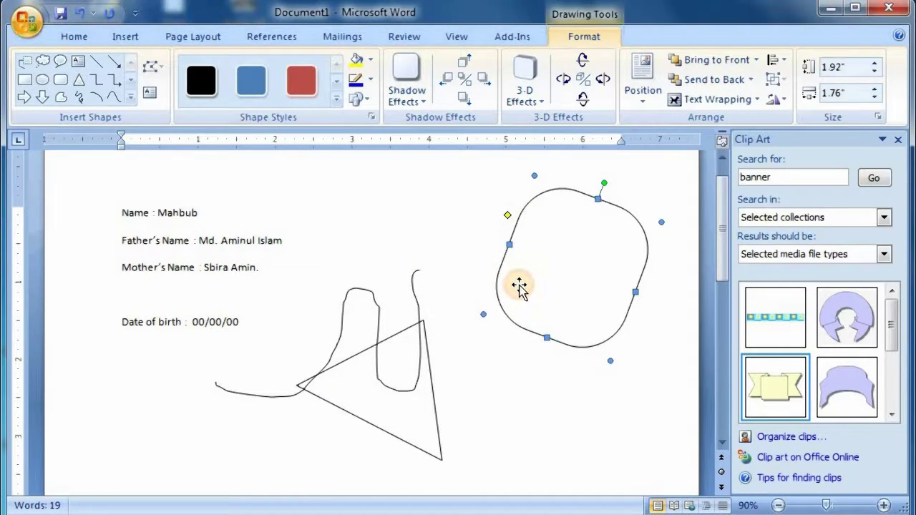